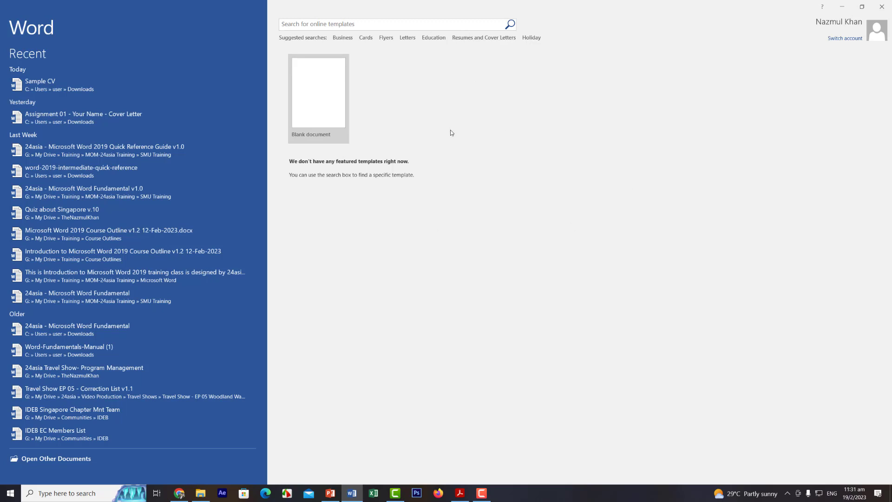
Search the templates for 'resume' and create a document from Bold modern resume.
left_click(481, 40)
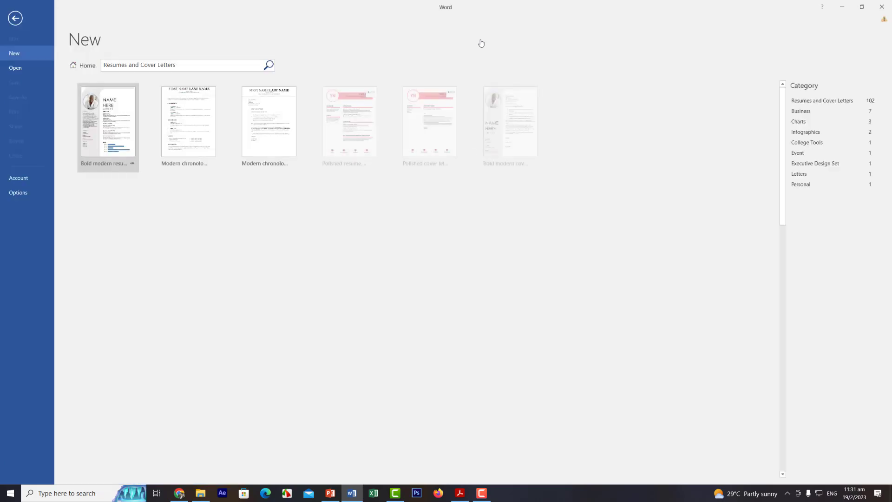
left_click(180, 63)
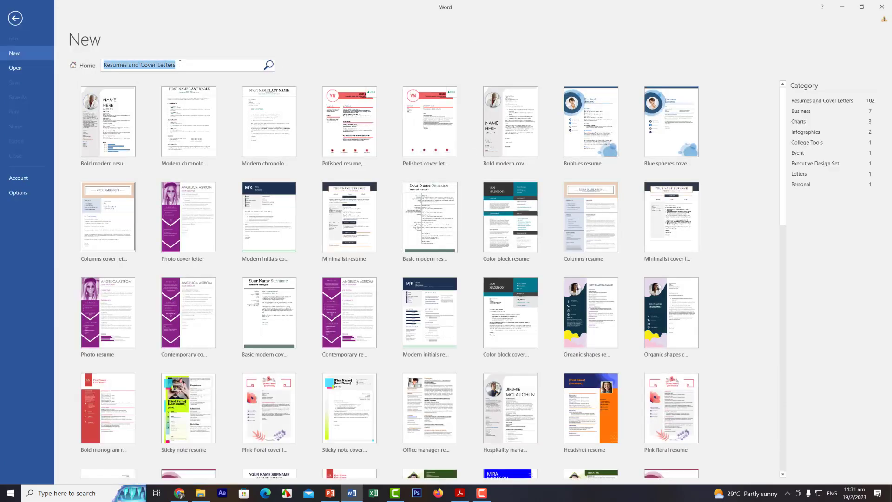
type("res")
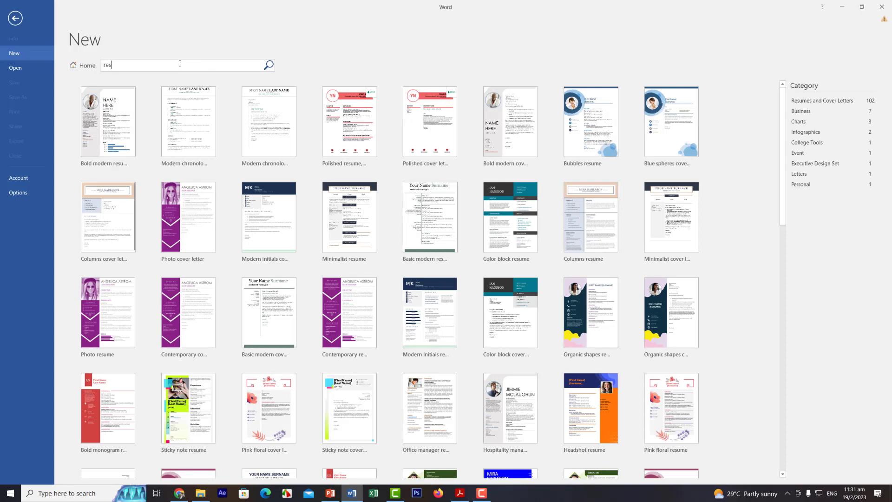
type("ume")
key("Return")
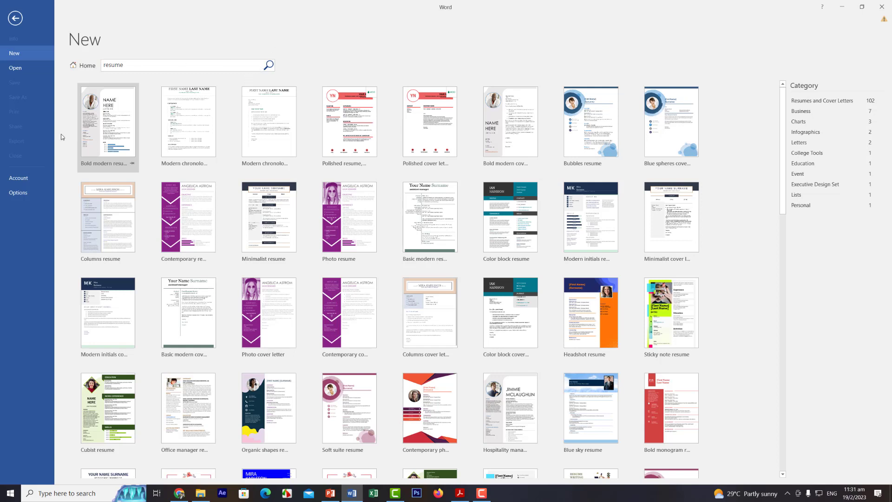
left_click(117, 125)
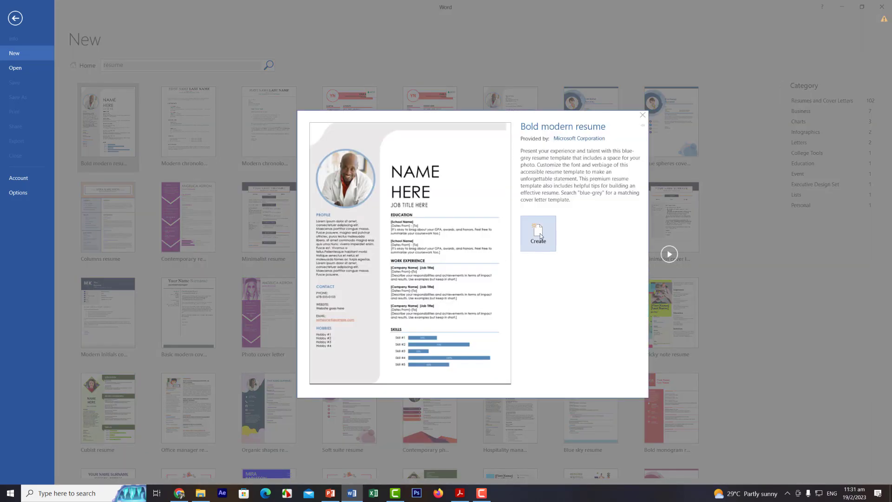
left_click(540, 236)
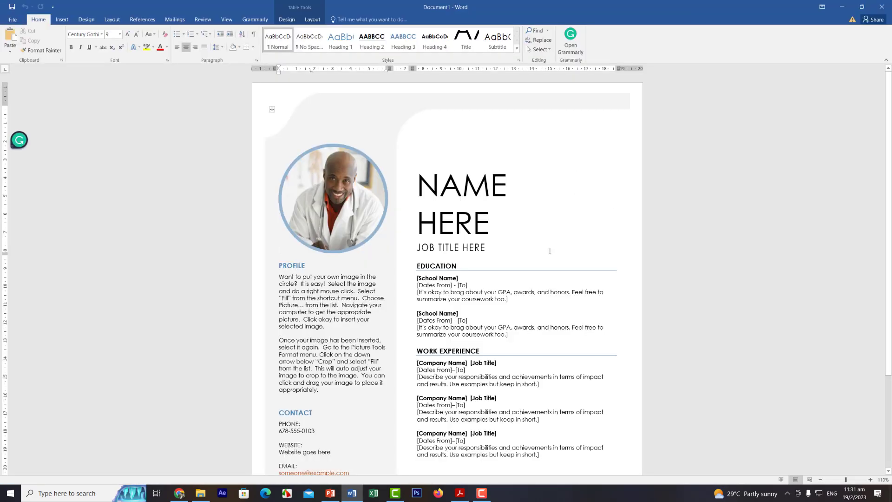
scroll(550, 250, "down", 3)
scroll(549, 250, "down", 1)
scroll(541, 223, "up", 4)
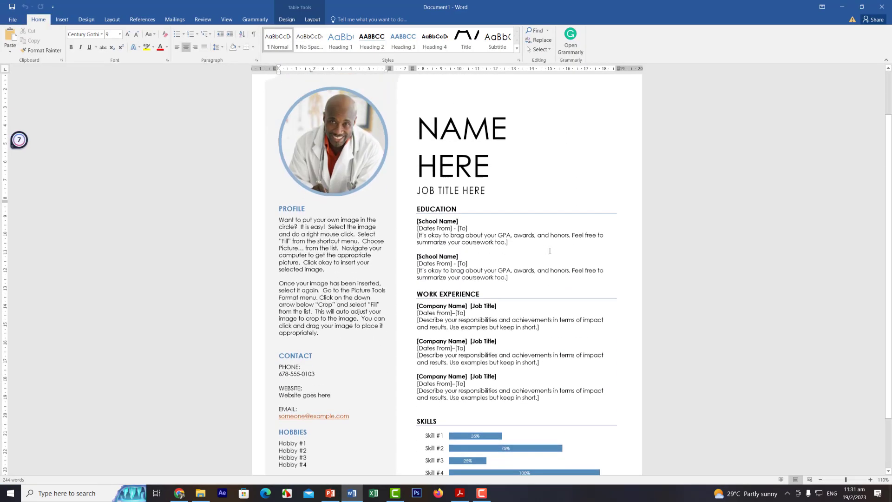
scroll(538, 216, "down", 3)
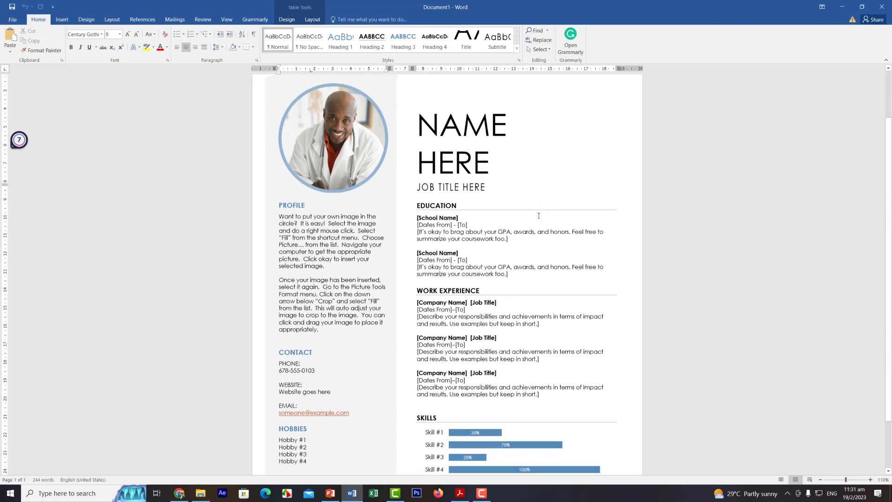
scroll(540, 198, "up", 1)
scroll(583, 212, "up", 1)
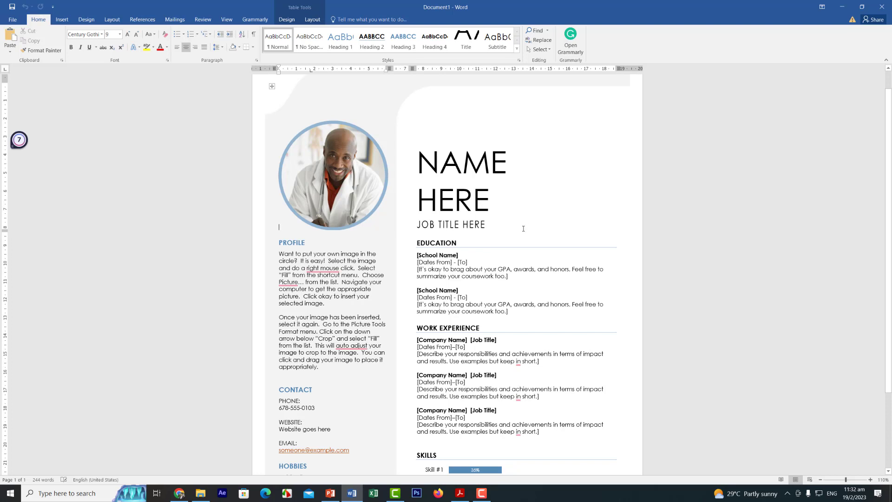
scroll(494, 259, "down", 4)
scroll(371, 265, "up", 2)
scroll(261, 268, "down", 1)
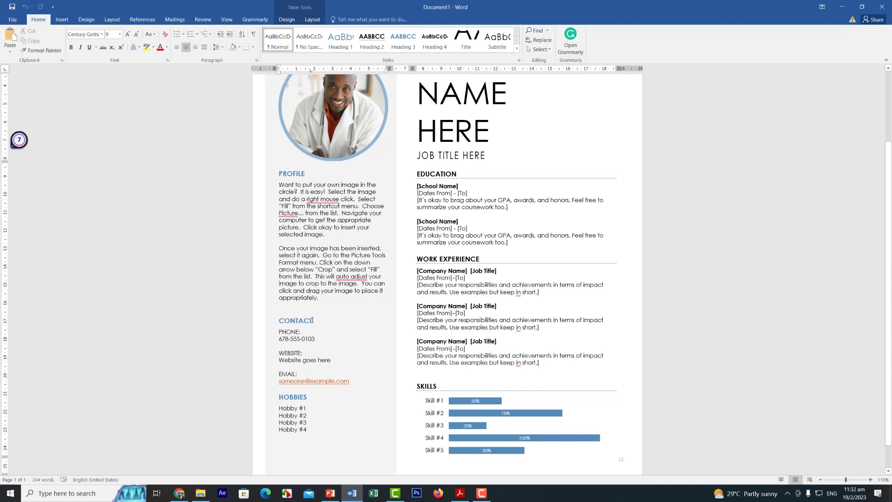
scroll(309, 327, "down", 1)
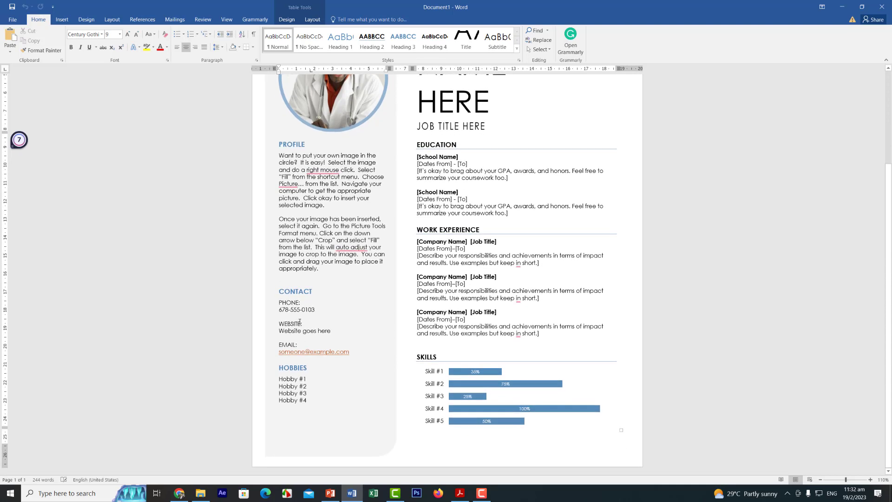
Overwrite the Contact section's WEBSITE: label with LINKEDIN:.
double_click(299, 323)
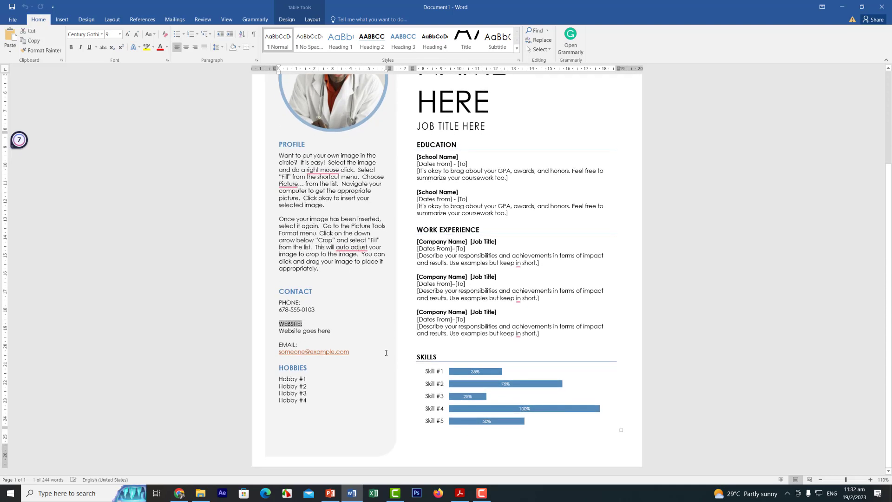
type("LIND")
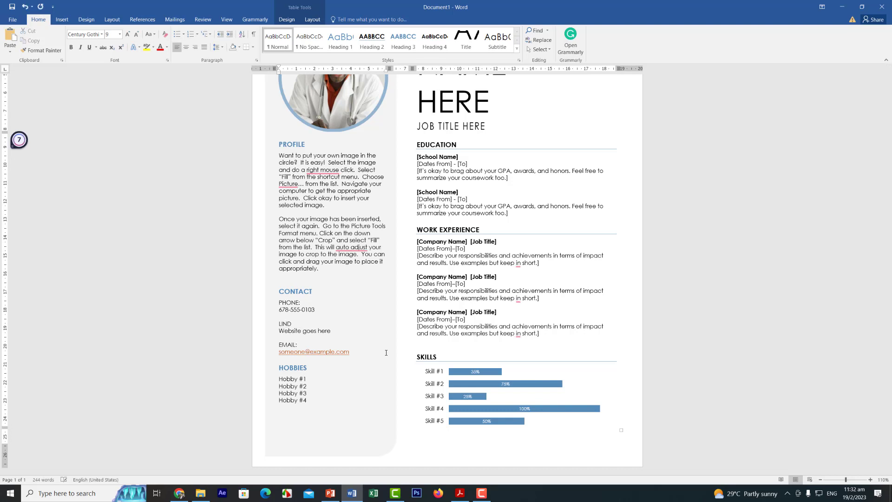
key("BackSpace")
key("BackSpace")
key("BackSpace")
type("INKEDIN:")
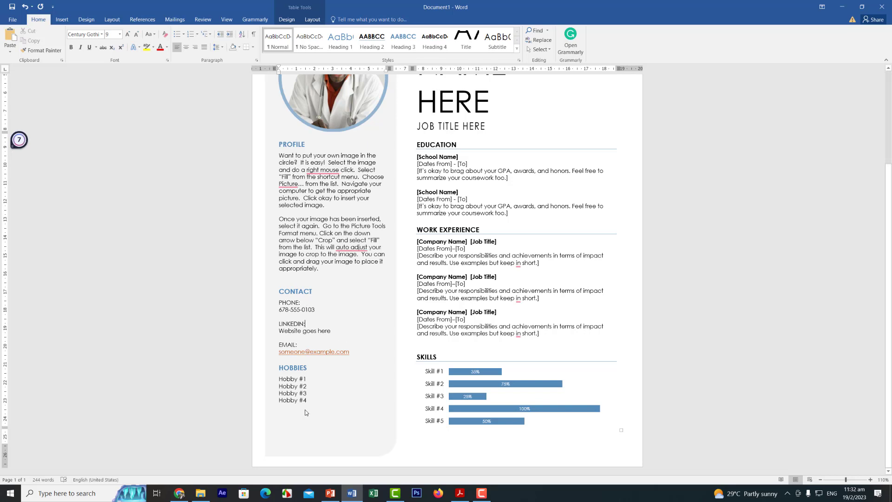
left_click(318, 393)
scroll(318, 392, "up", 4)
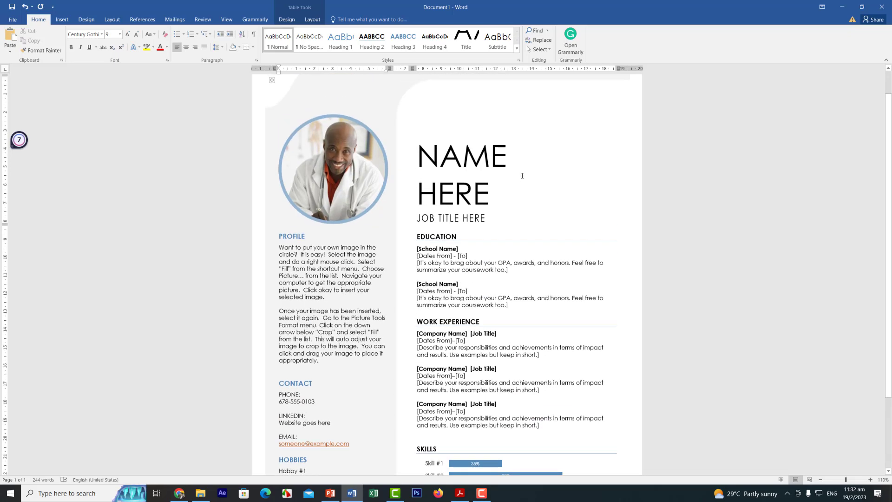
scroll(503, 208, "down", 3)
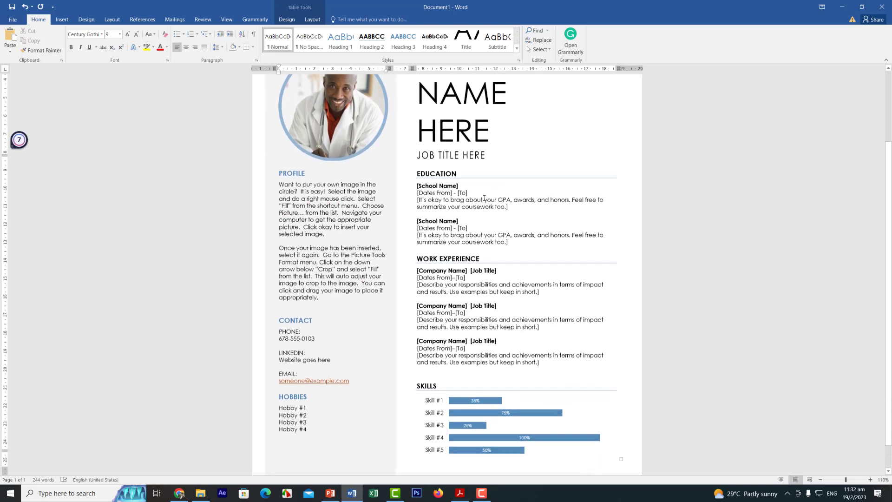
left_click_drag(456, 149, 465, 116)
double_click(436, 168)
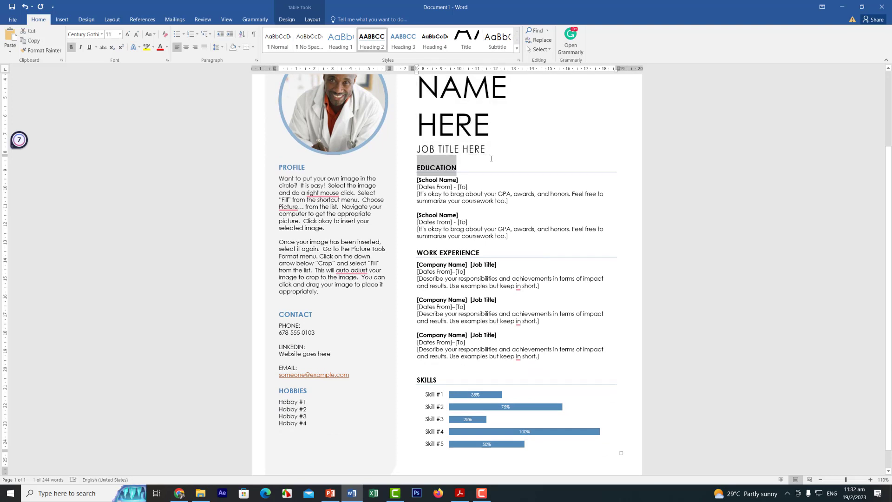
left_click(457, 181)
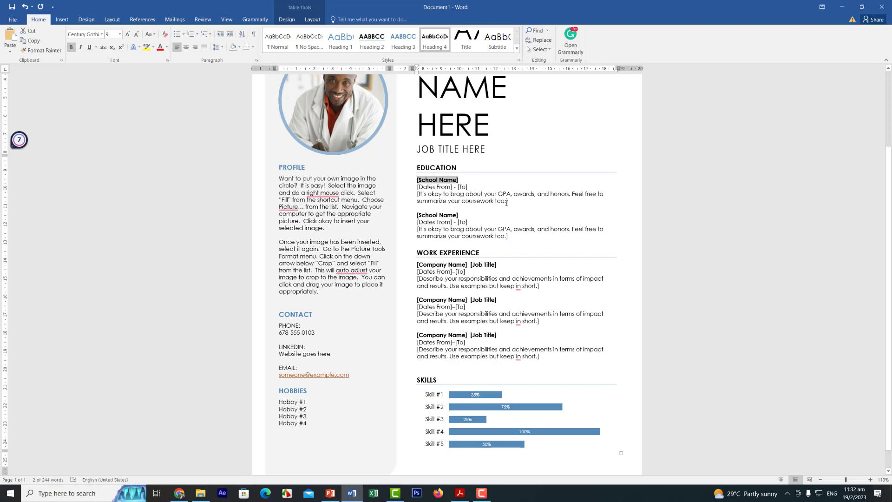
left_click_drag(508, 203, 415, 194)
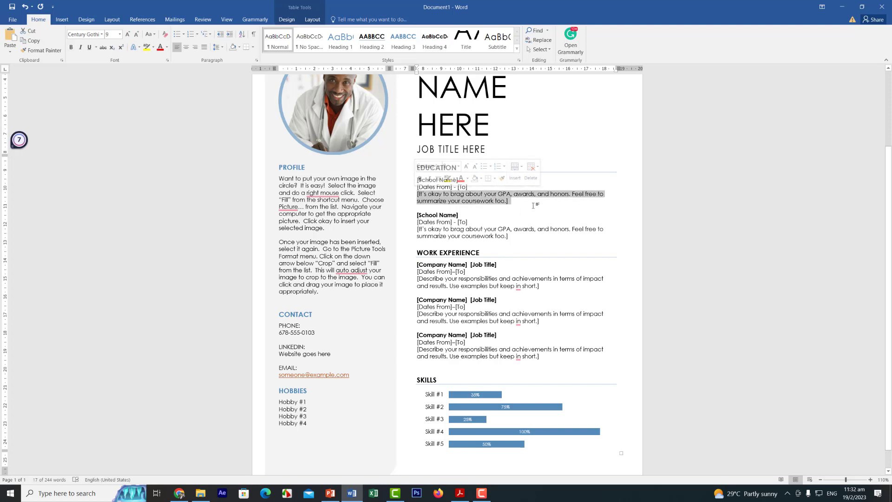
scroll(534, 205, "down", 1)
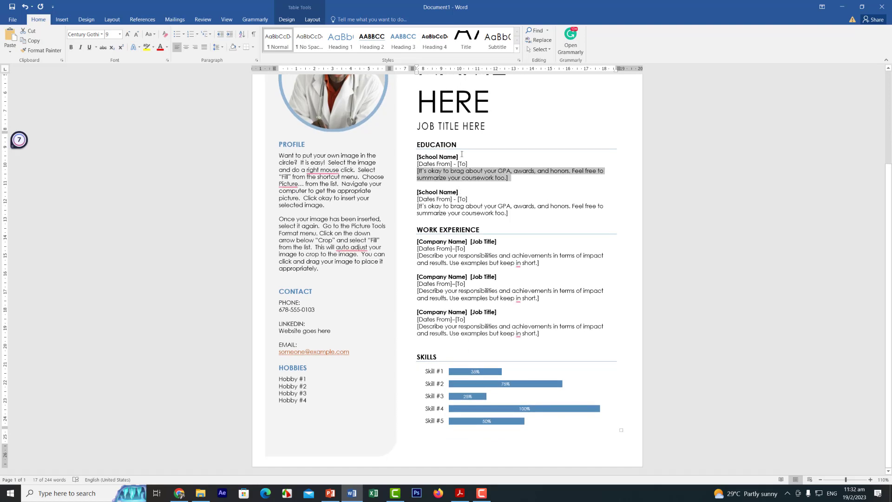
scroll(462, 154, "up", 2)
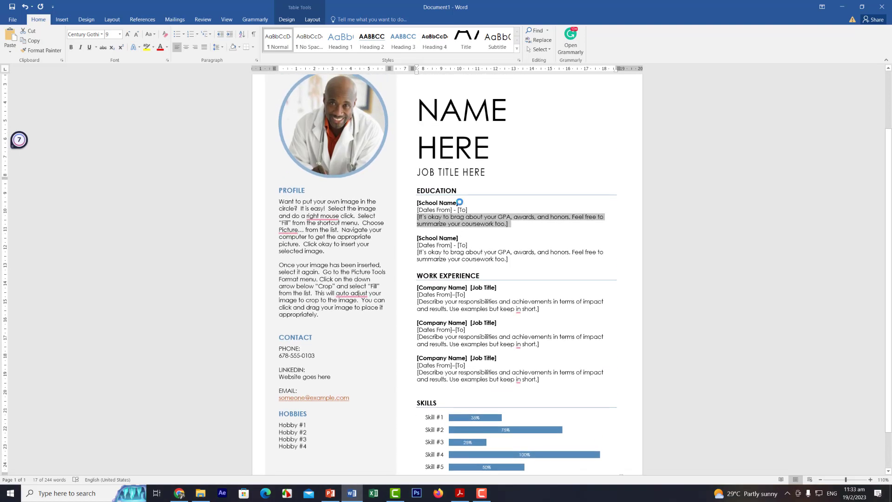
triple_click(457, 203)
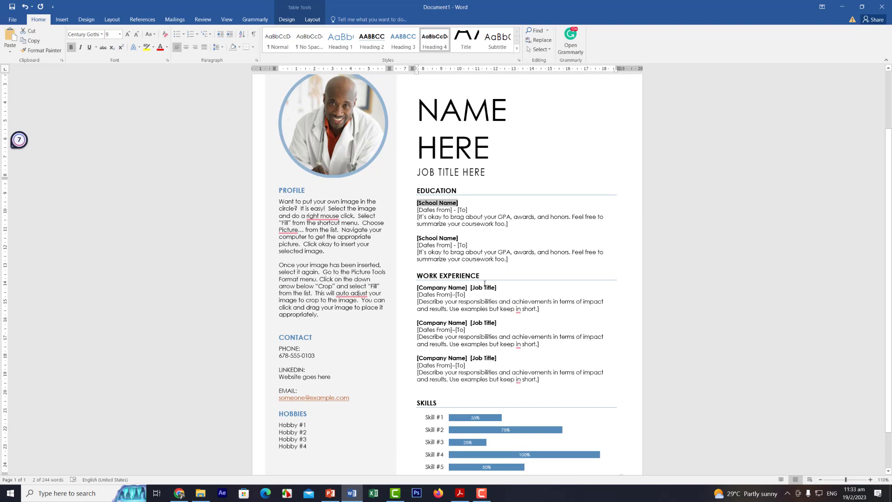
left_click_drag(510, 260, 521, 236)
left_click(514, 231)
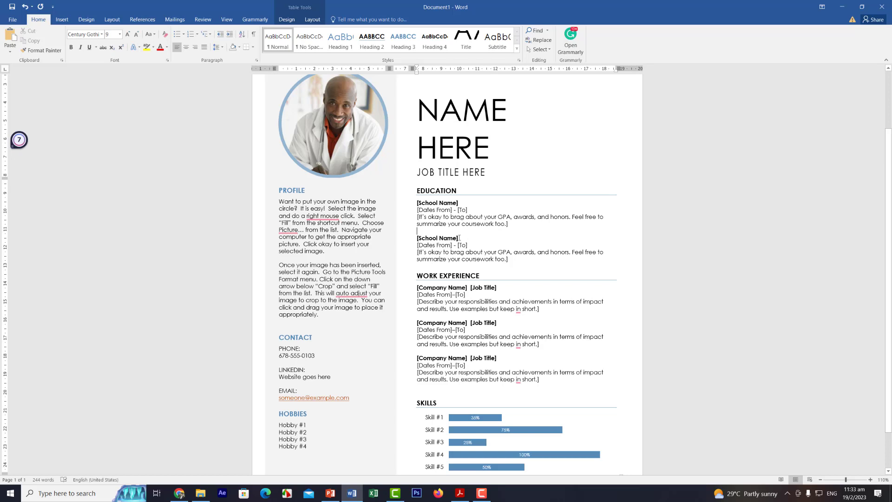
left_click_drag(460, 239, 416, 238)
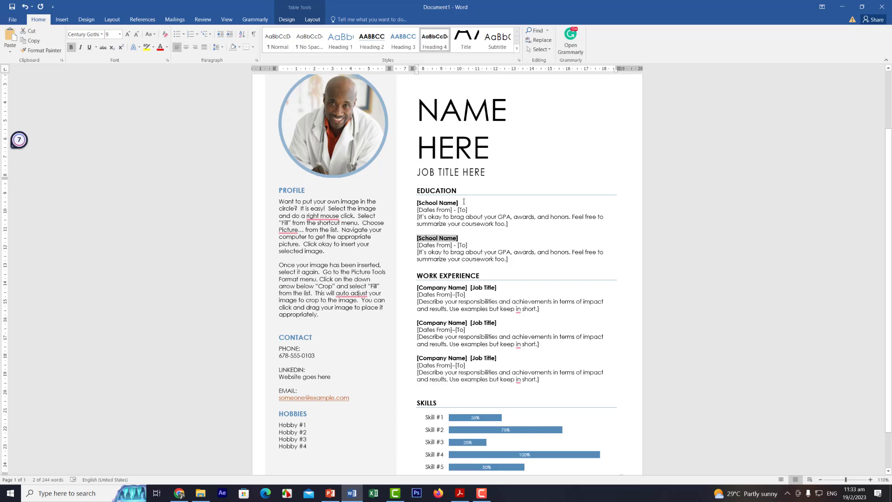
left_click_drag(463, 201, 424, 203)
left_click(439, 239)
left_click_drag(468, 202, 445, 202)
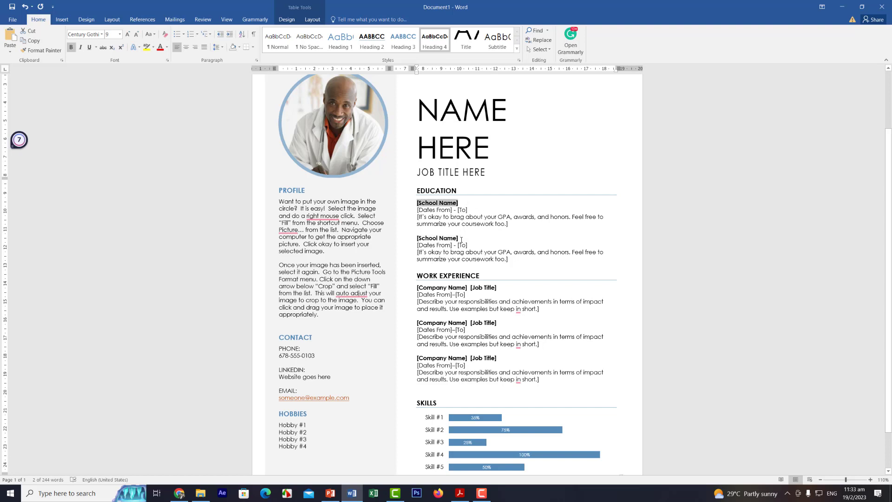
left_click(431, 239)
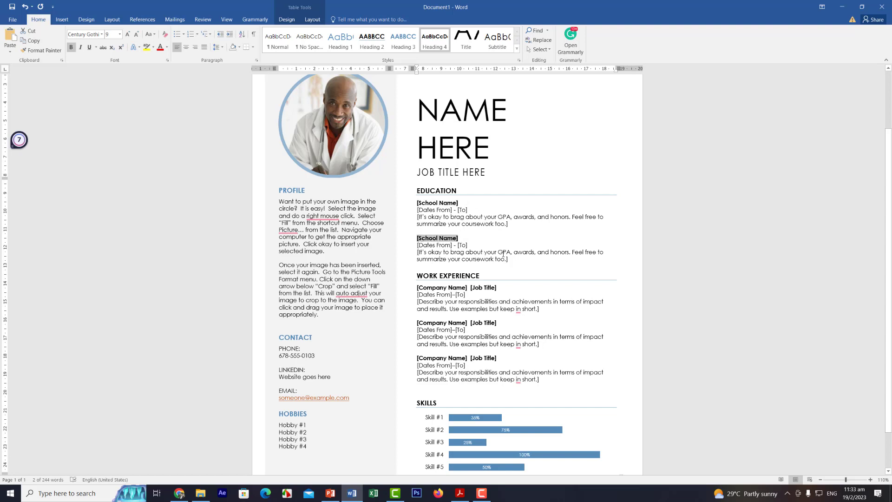
scroll(503, 252, "down", 1)
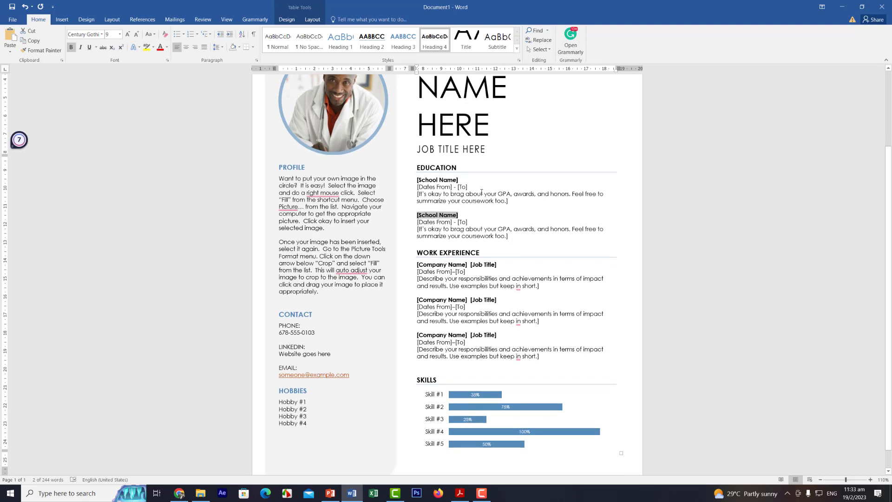
left_click(408, 168)
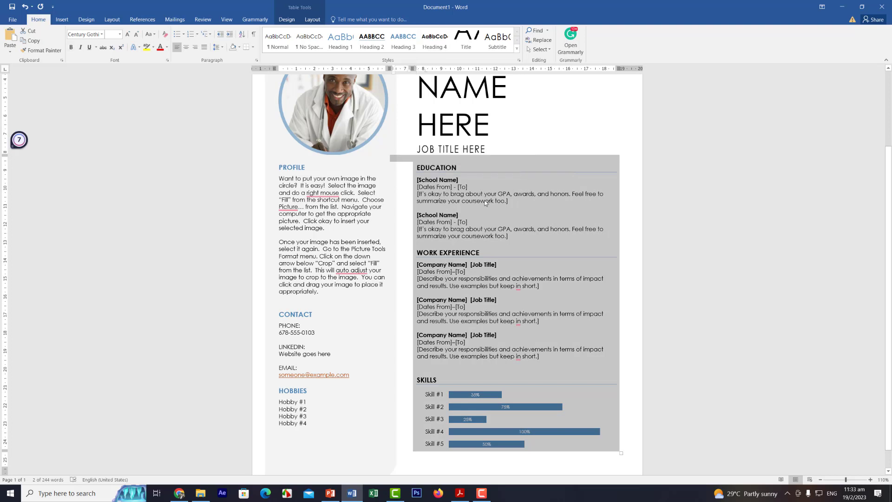
left_click(439, 216)
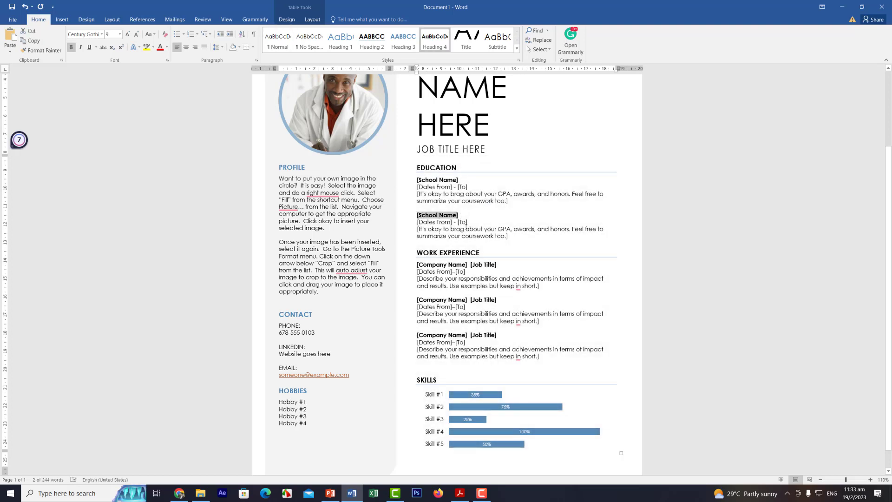
scroll(469, 230, "down", 1)
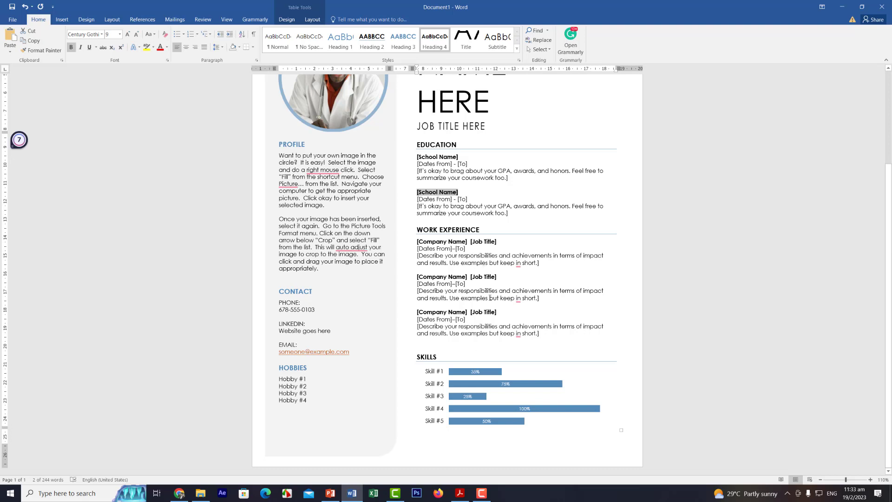
left_click_drag(504, 241, 465, 242)
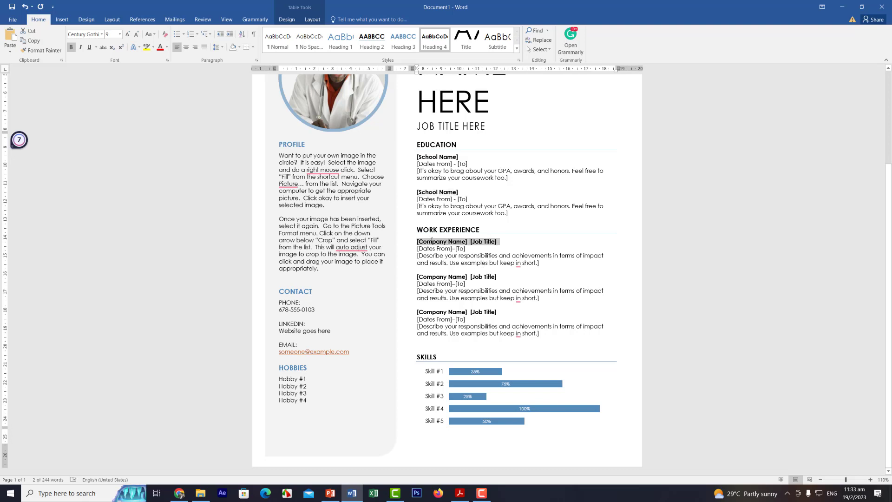
key("Down")
key("Down")
left_click(463, 242)
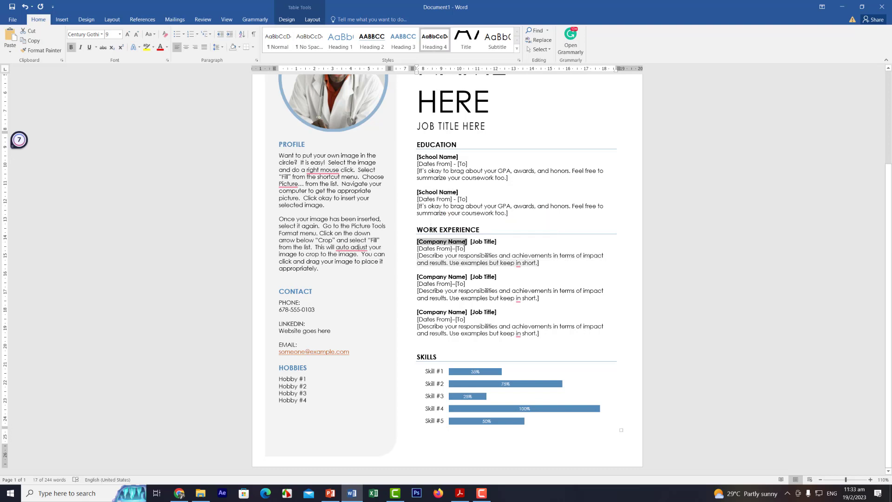
left_click(485, 241)
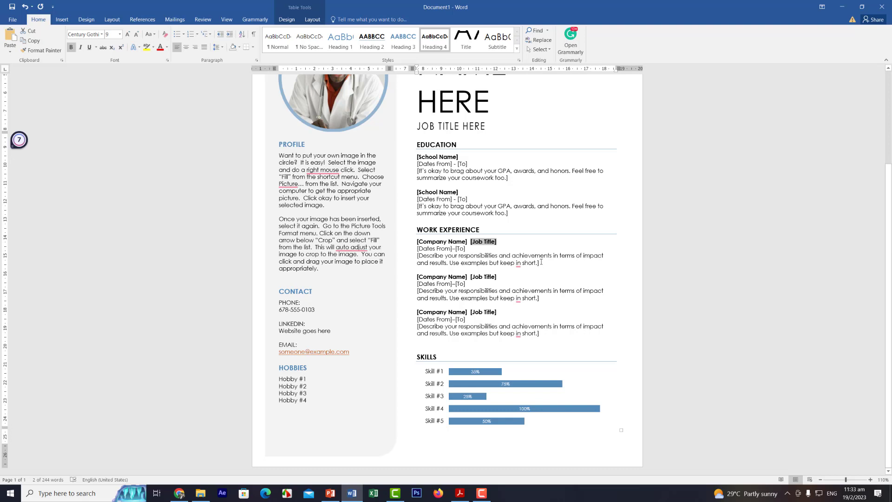
left_click(491, 263)
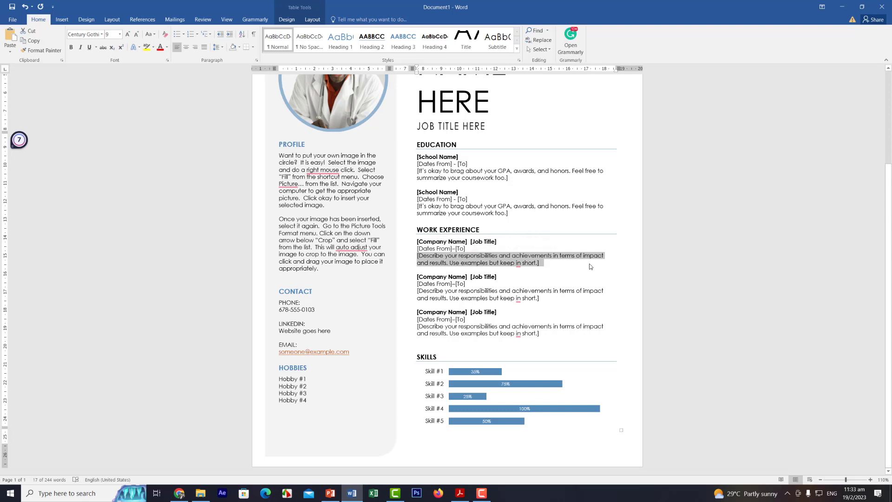
mouse_move(548, 264)
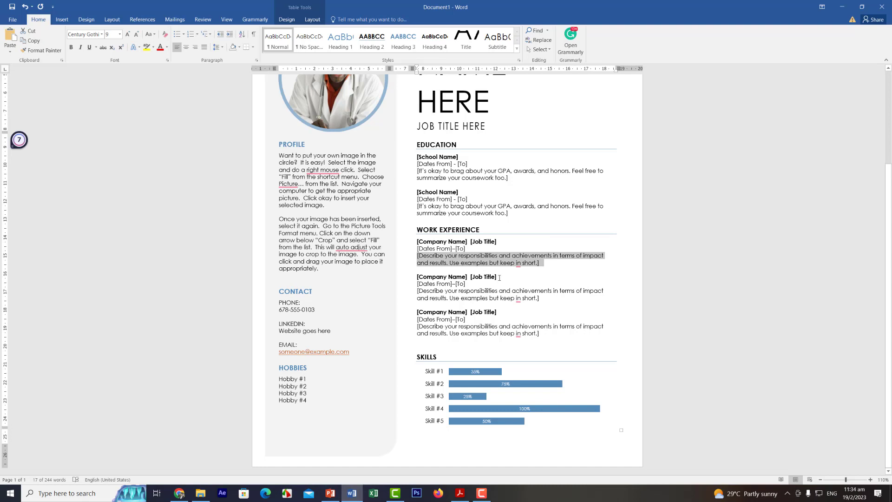
left_click_drag(498, 277, 417, 277)
left_click(445, 278)
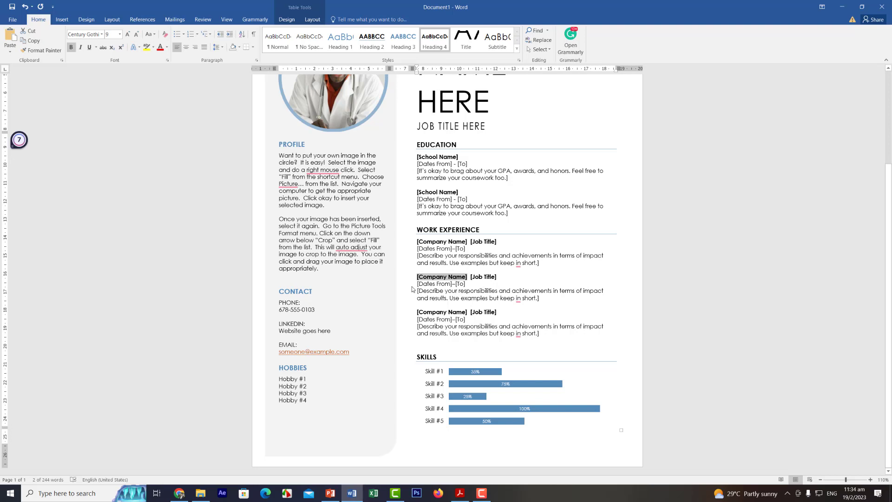
left_click(511, 296)
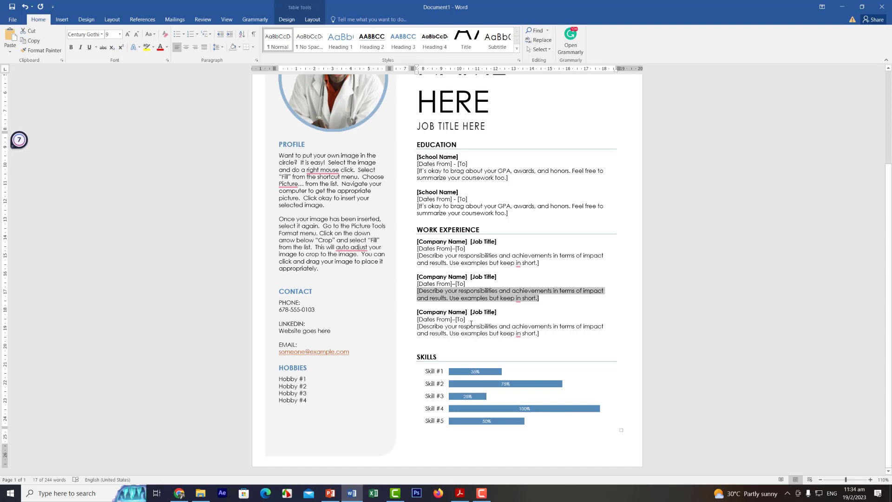
triple_click(540, 336)
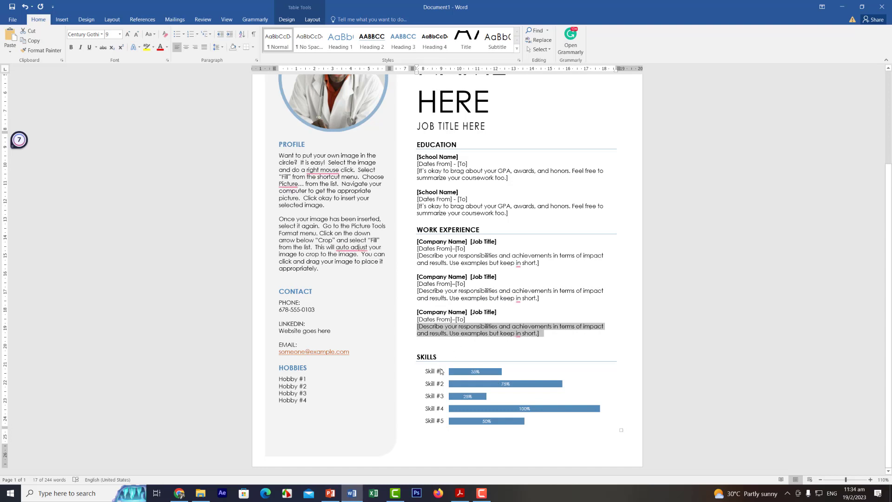
left_click(441, 371)
double_click(550, 346)
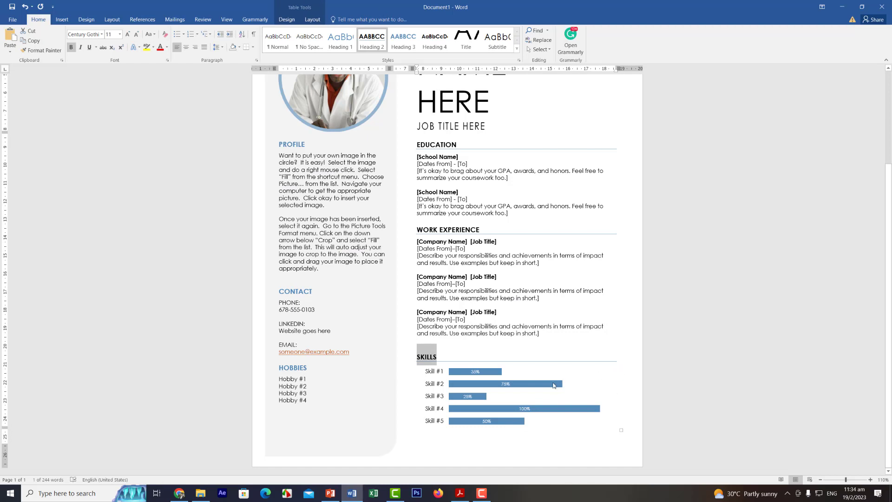
Open the skills chart's data sheet via Edit Data and move it off the chart.
left_click(443, 390)
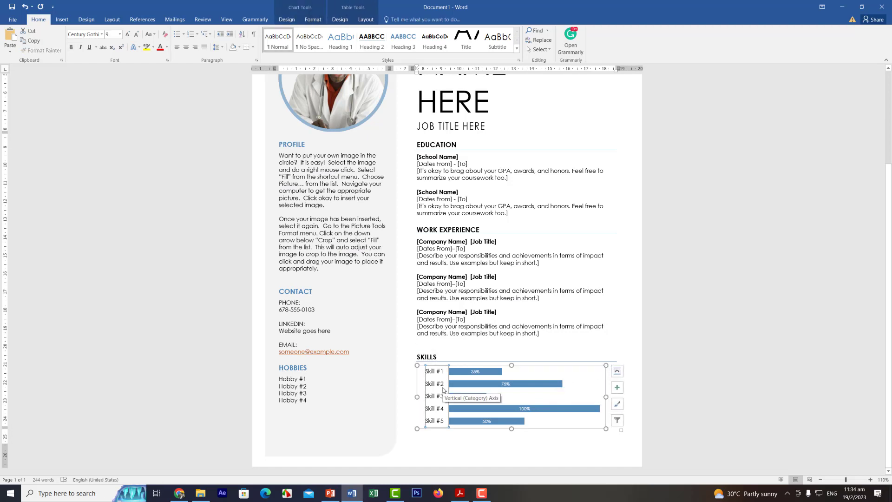
right_click(443, 390)
mouse_move(493, 339)
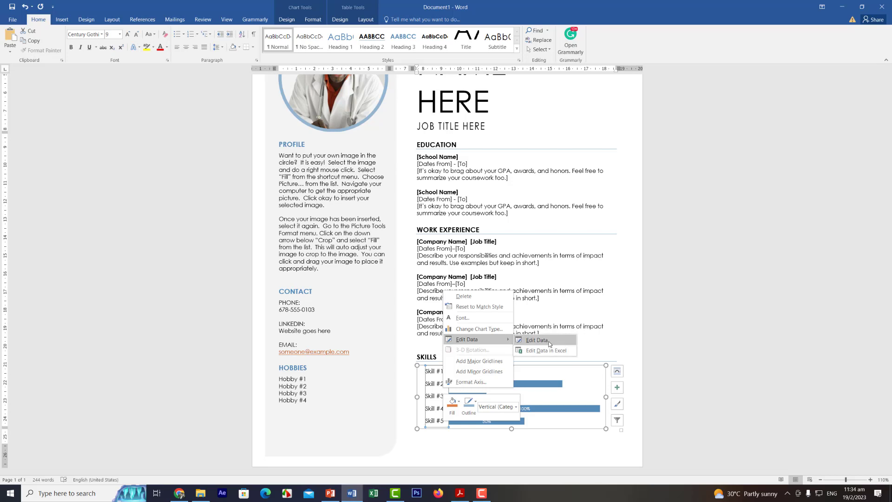
left_click(552, 339)
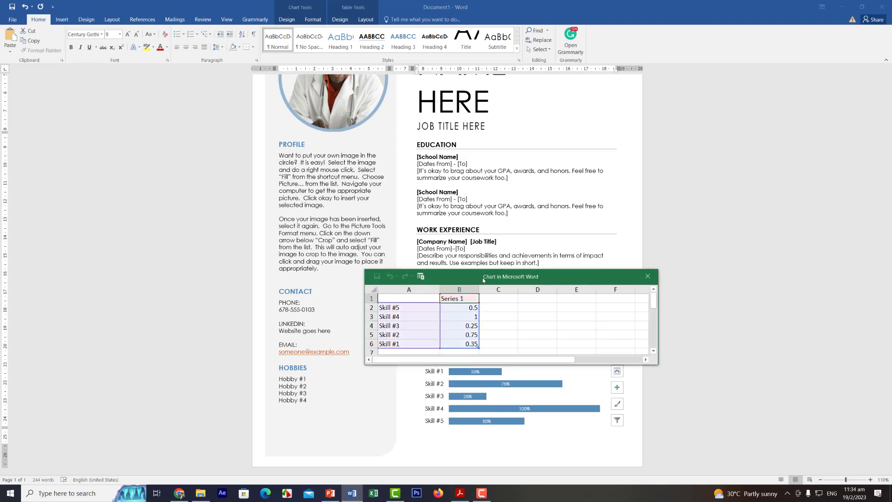
left_click_drag(624, 253, 735, 214)
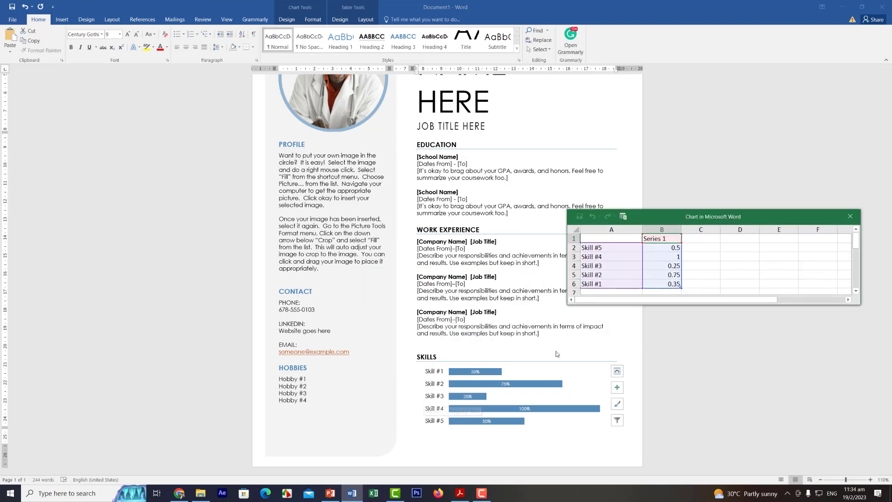
Rename Skill #1 to #3 as Microsoft Office, Graphics Design and Video Editing.
mouse_move(639, 278)
left_mouse_down()
mouse_move(618, 289)
mouse_move(607, 283)
left_mouse_up()
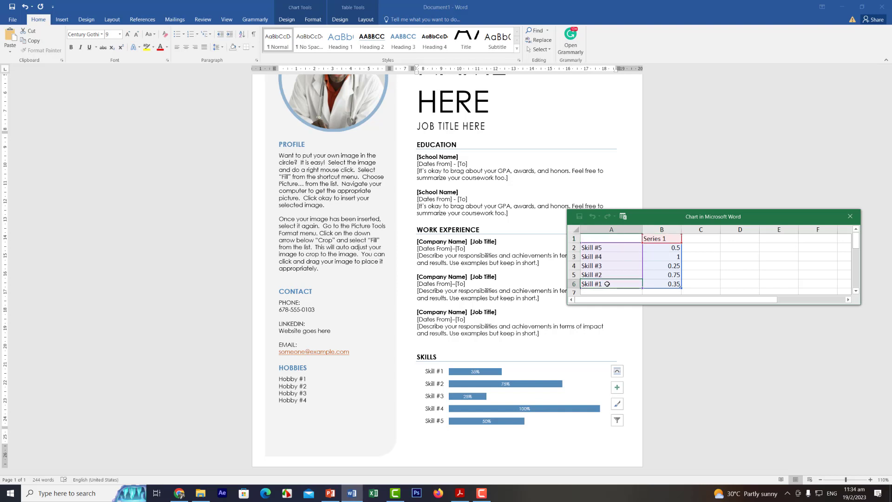
type("Micro")
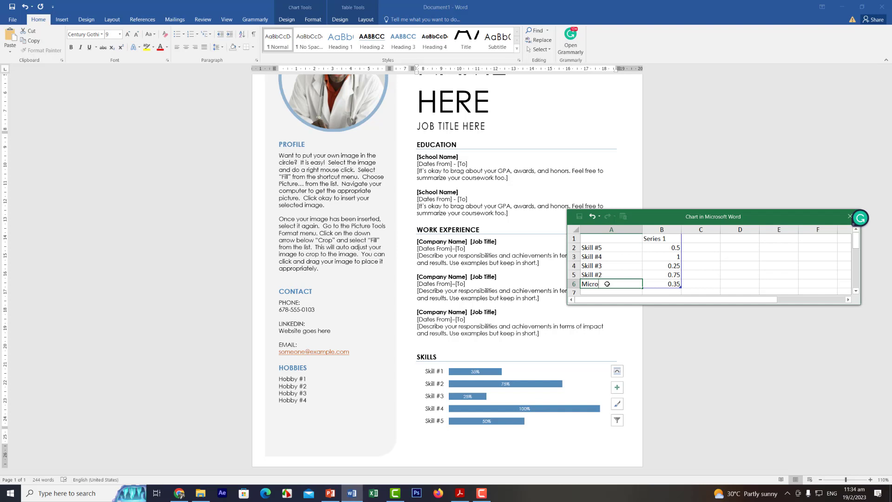
type("soft Office")
left_click(608, 274)
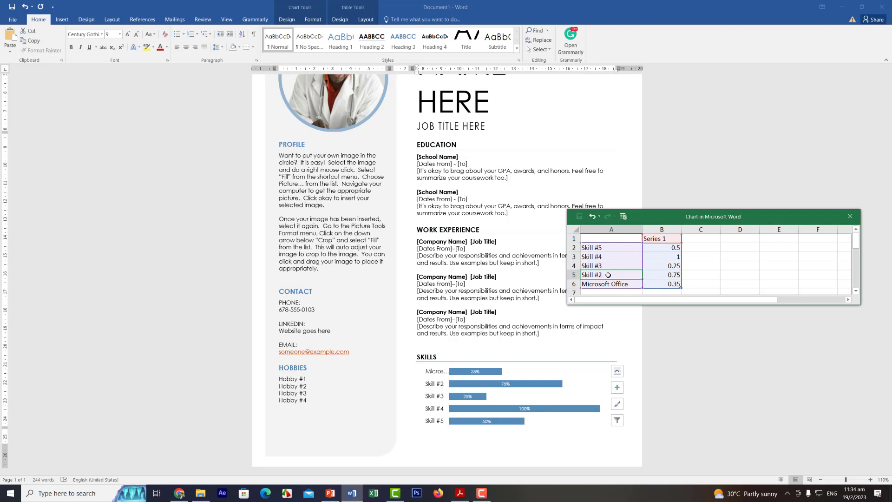
type("Gra")
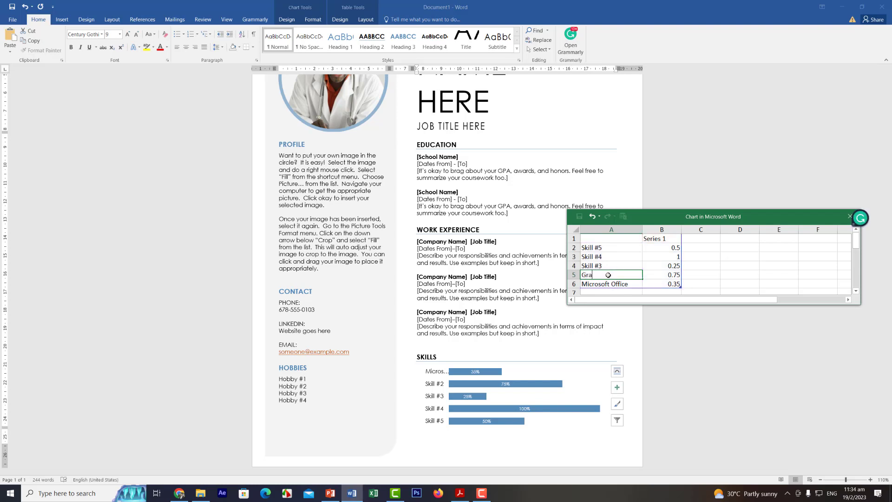
type("phics Design")
left_click(606, 265)
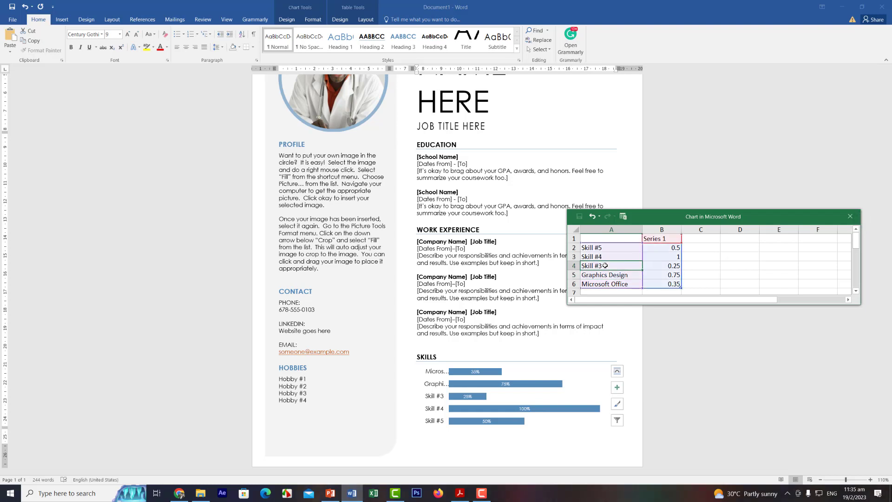
type("Video Editing")
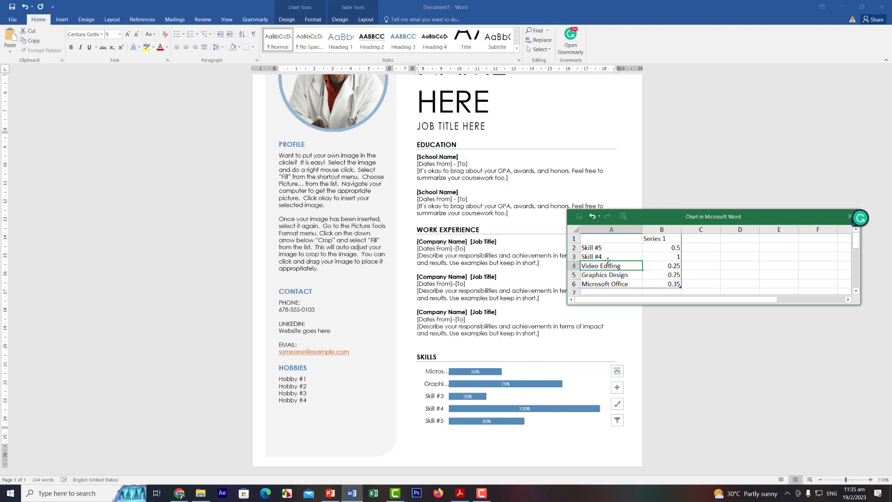
left_click(609, 256)
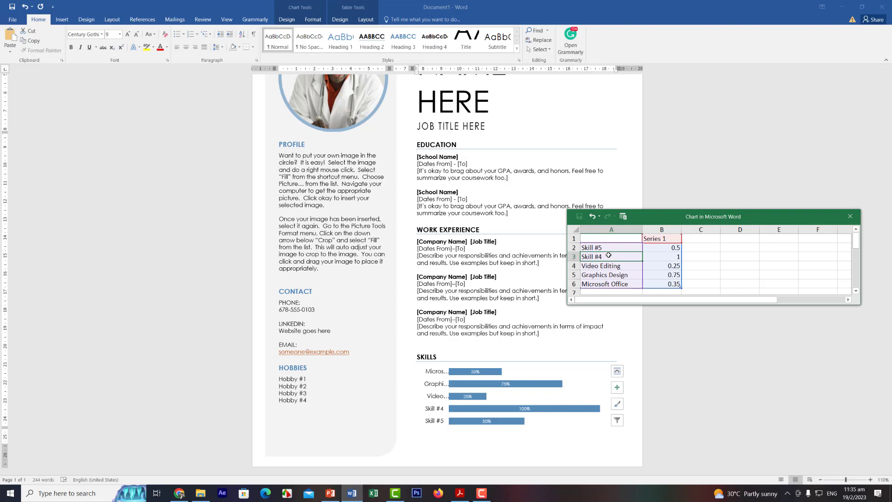
Rename Skill #4 and #5 as Public Speaking and Photography, then select the percentage values.
type("Public")
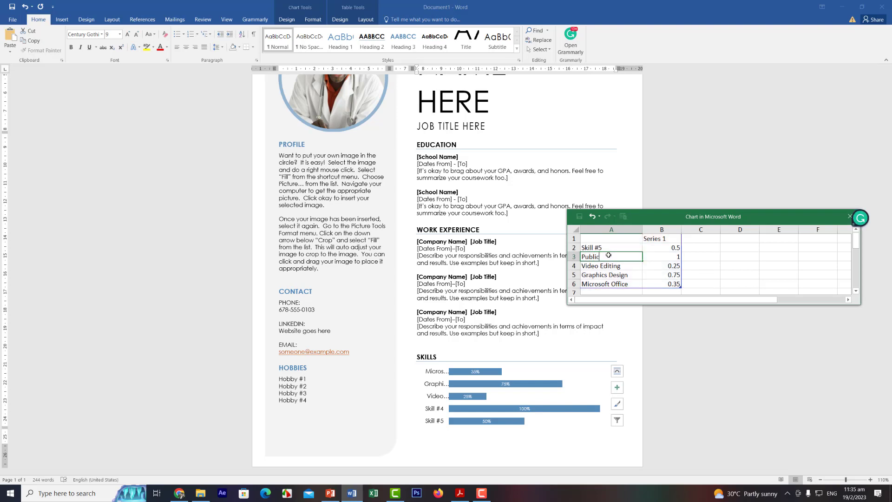
type(" Speaking")
left_click(615, 247)
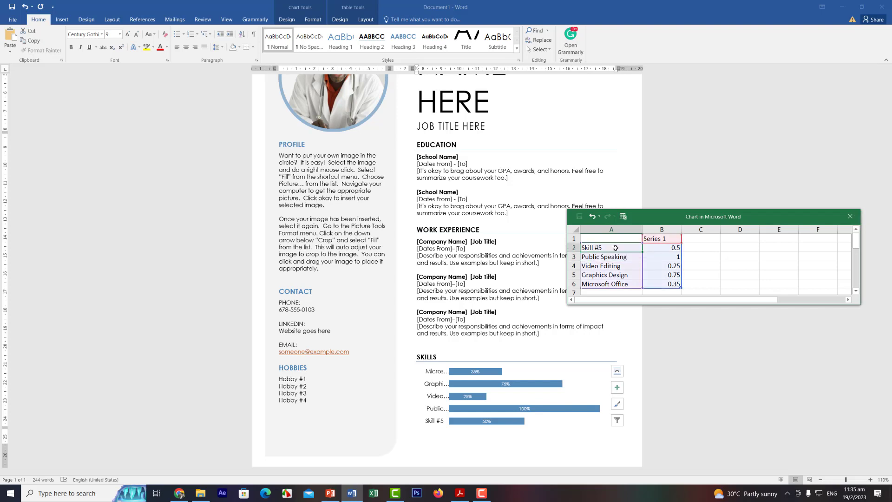
type("Photo")
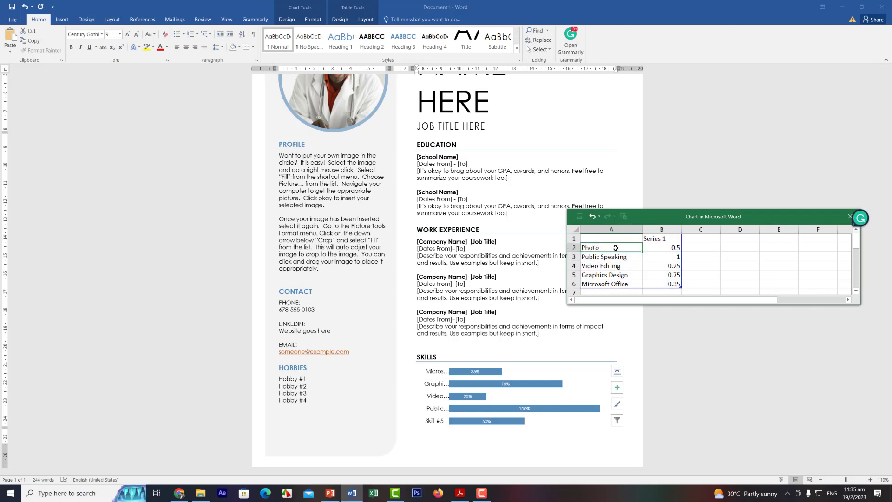
type("graphy")
left_click(691, 266)
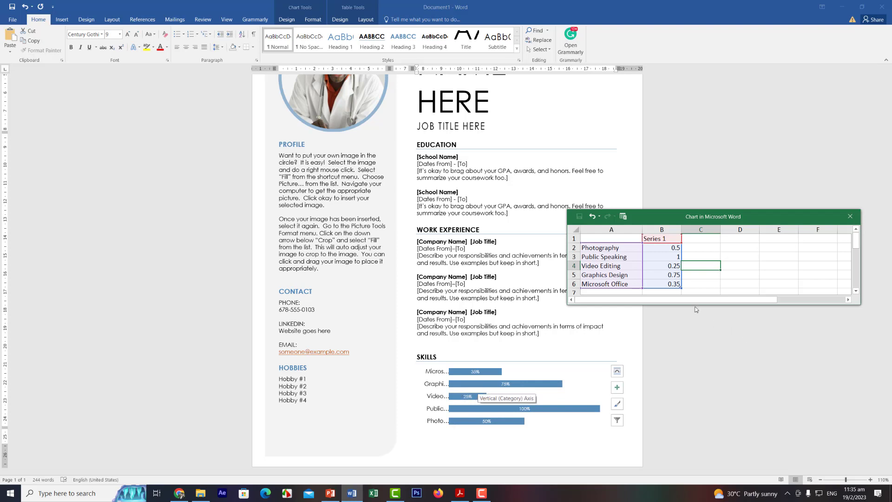
left_click(660, 283)
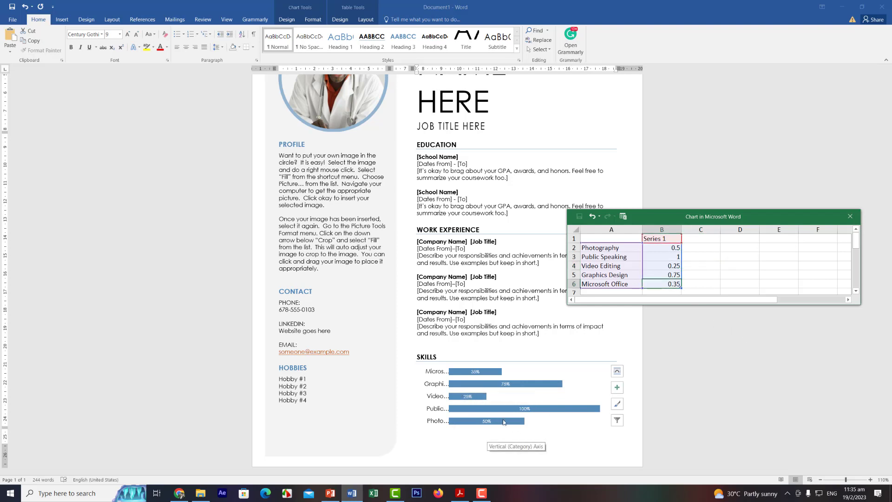
left_click_drag(664, 284, 677, 252)
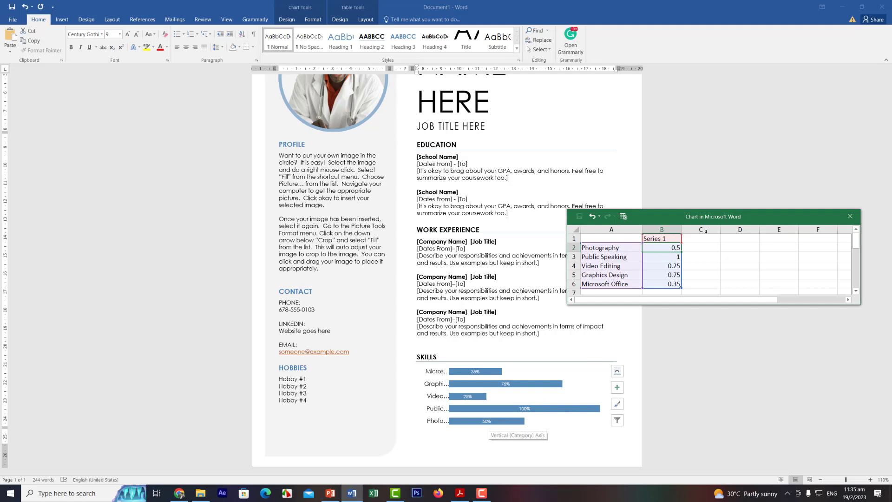
Set Photography to 0.8 and Public Speaking to 0.9 in the chart data.
type("0.8")
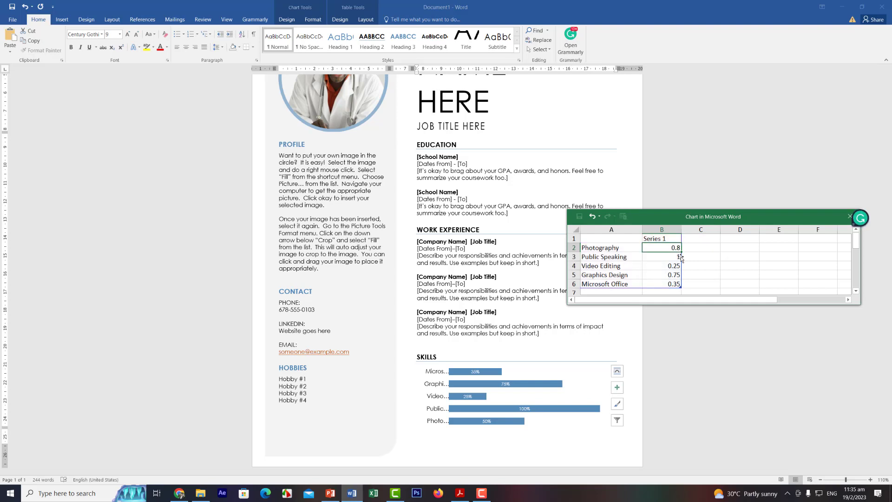
key("Return")
left_click(678, 257)
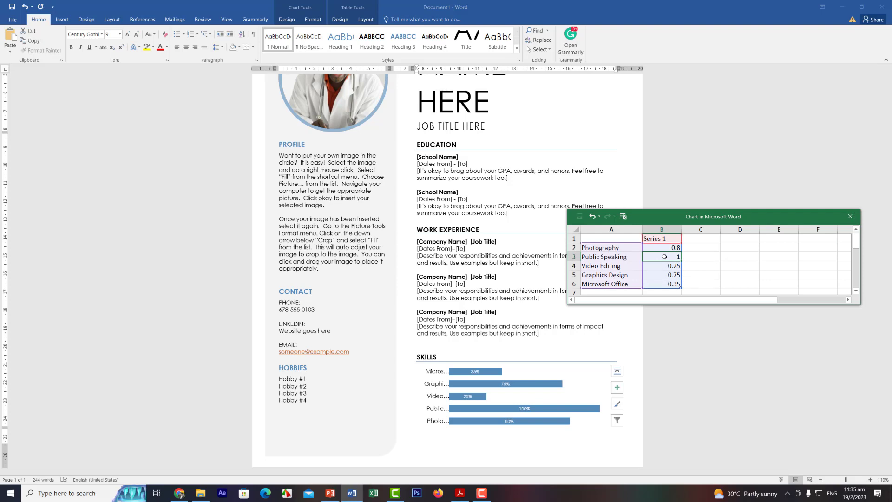
type("0.9")
key("Return")
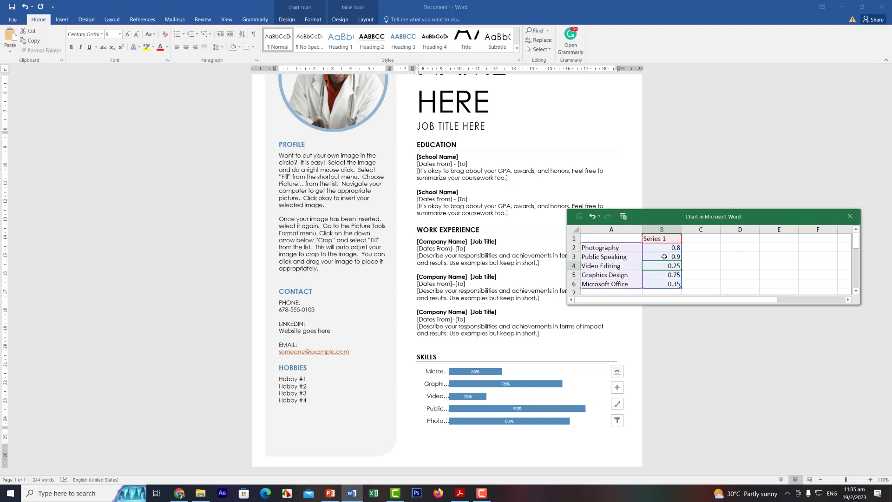
key("Return")
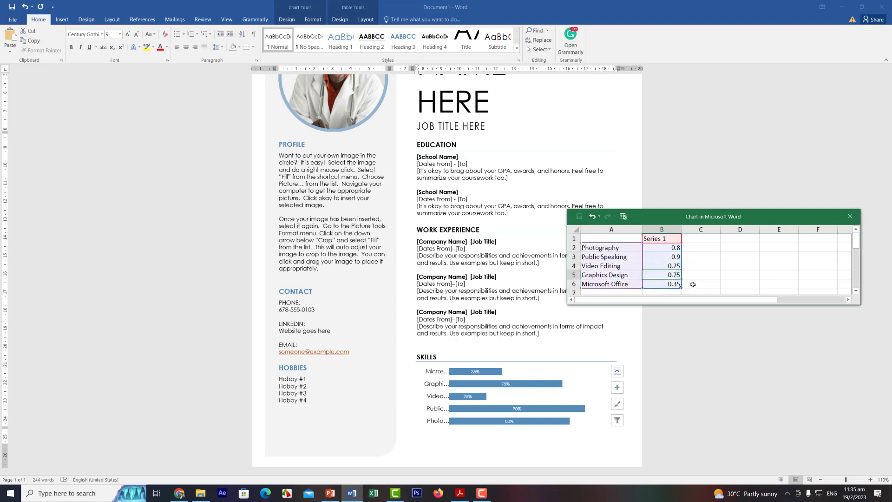
Set Video Editing to 0.5 and Microsoft Office to 0.6, then close the data sheet.
left_click(662, 264)
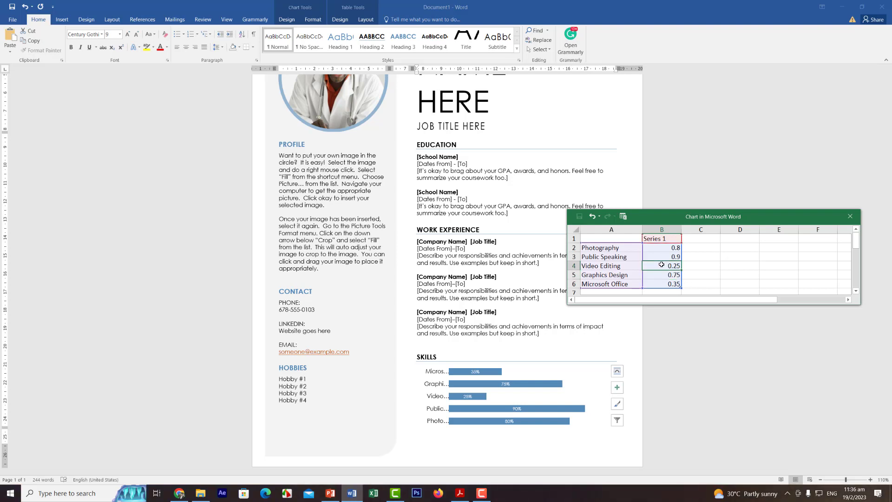
type("0.5")
key("Return")
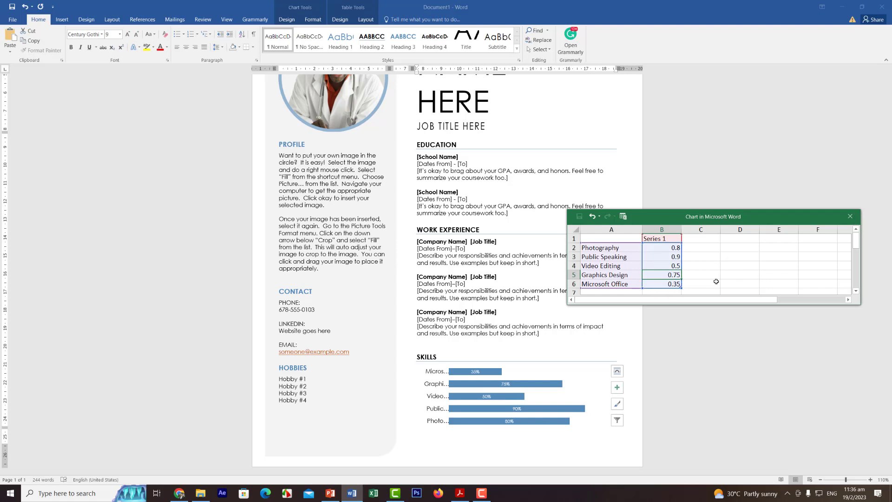
left_click(672, 284)
type("0")
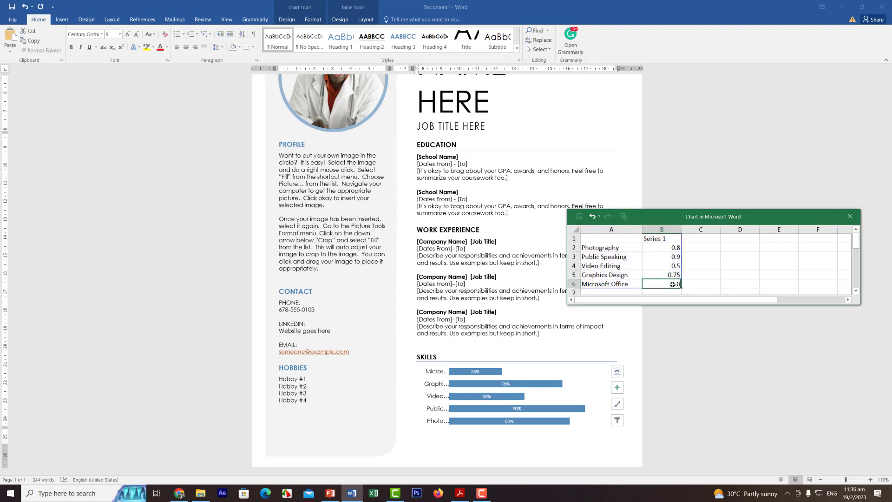
type(".6")
key("Return")
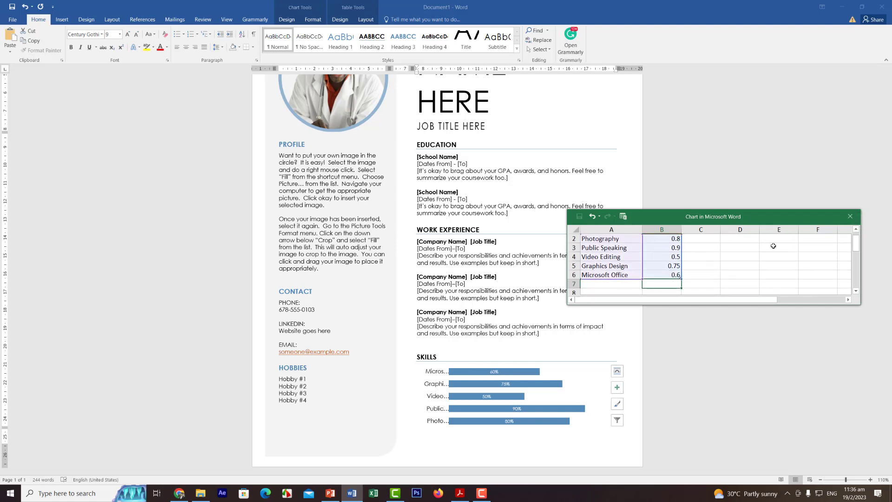
left_click(850, 216)
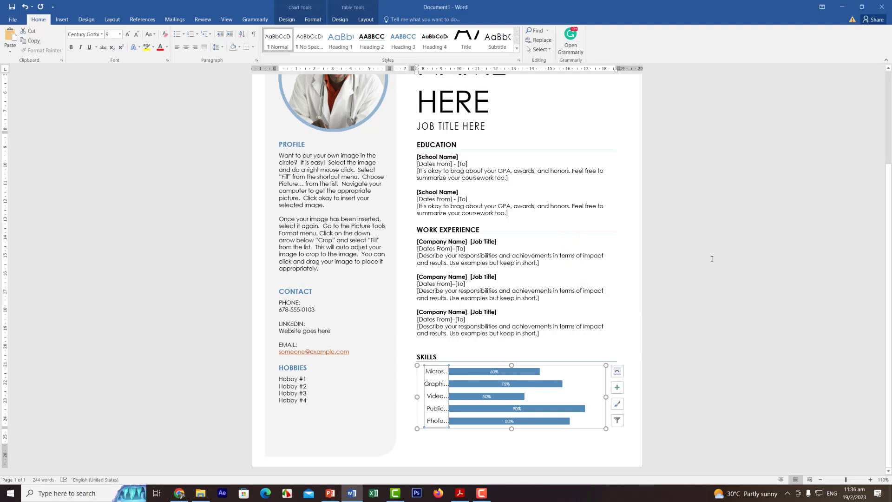
Apply chart Style 4 and make the value-axis labels font size 3 in white.
left_click(287, 19)
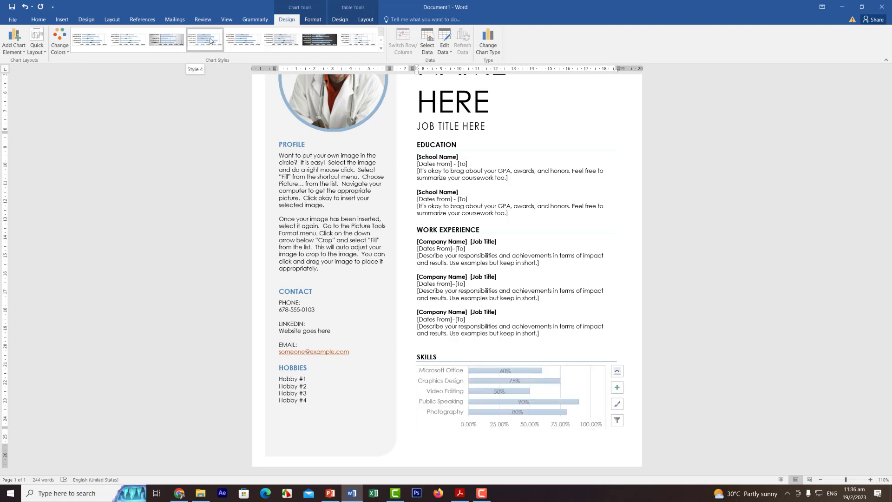
left_click(210, 41)
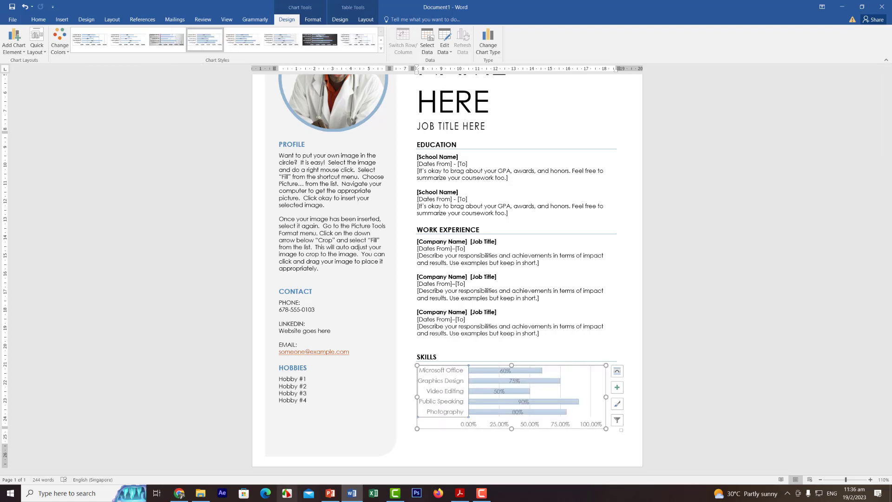
left_click(471, 425)
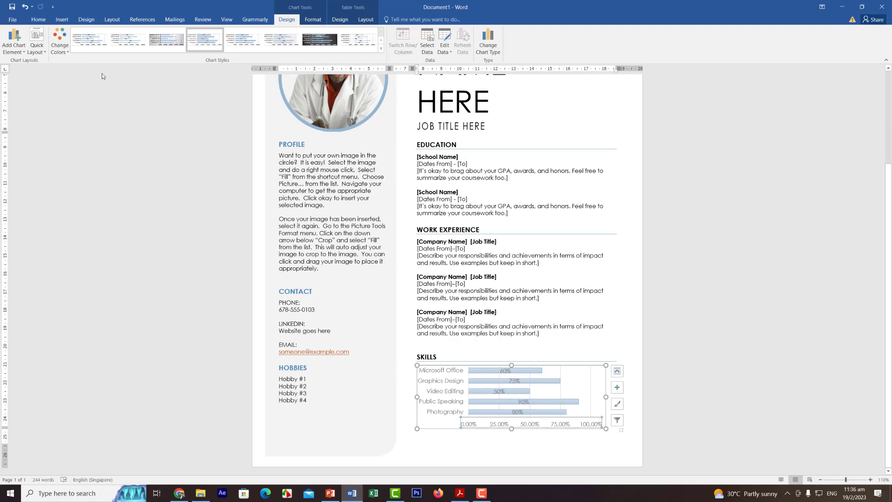
left_click(38, 20)
left_click(110, 35)
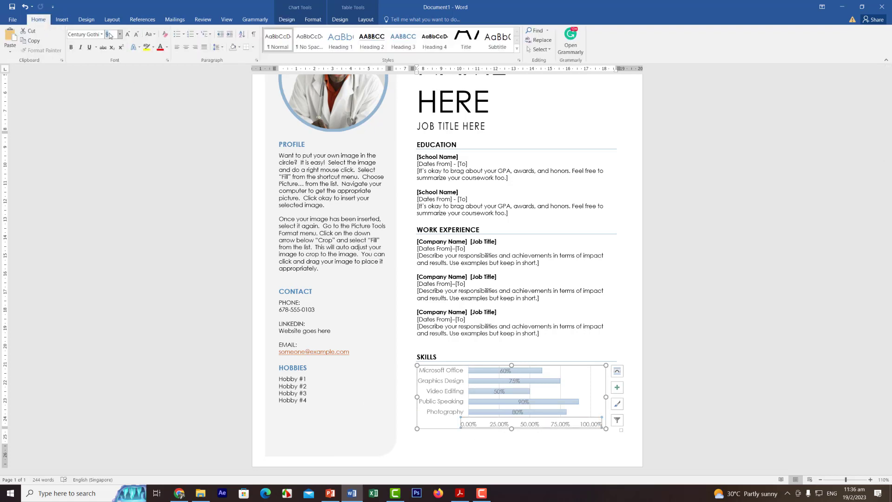
type("3")
key("Return")
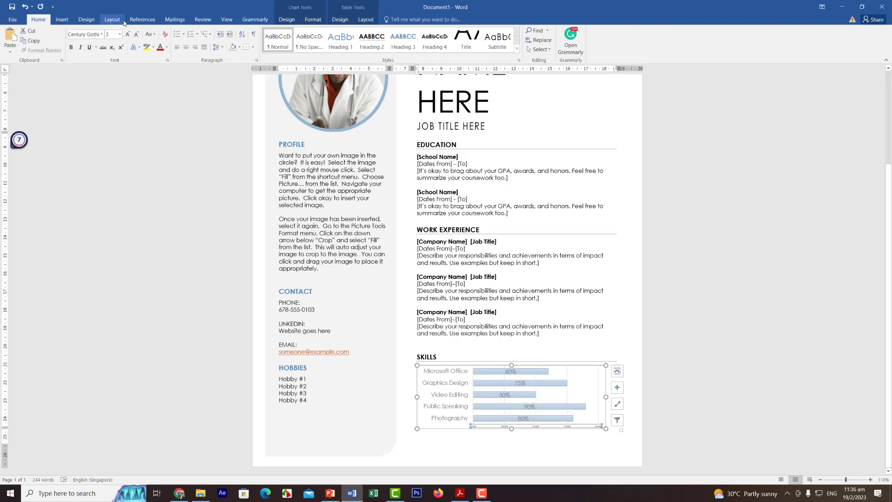
left_click(166, 50)
left_click(160, 76)
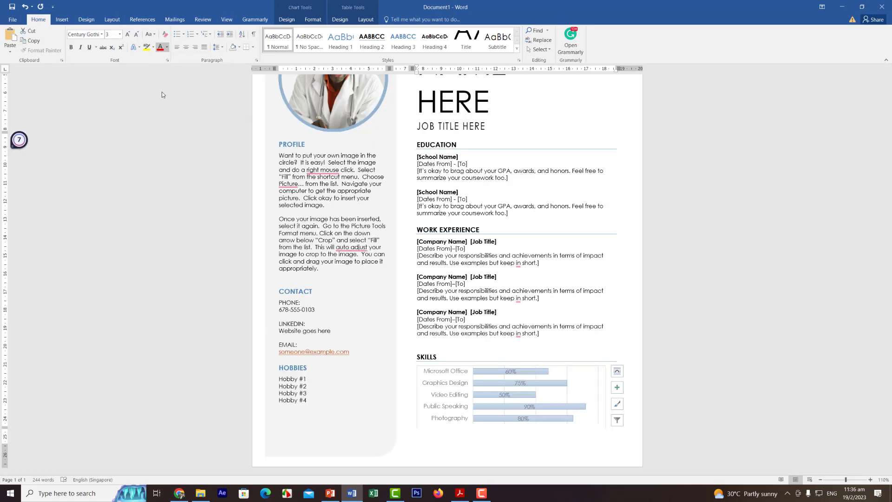
Fill the five skill bars with blue.
left_click(641, 376)
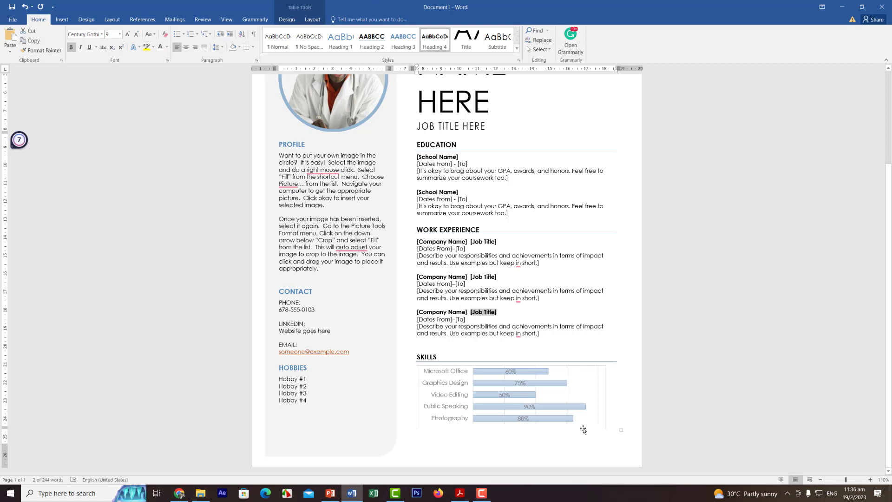
left_click(541, 374)
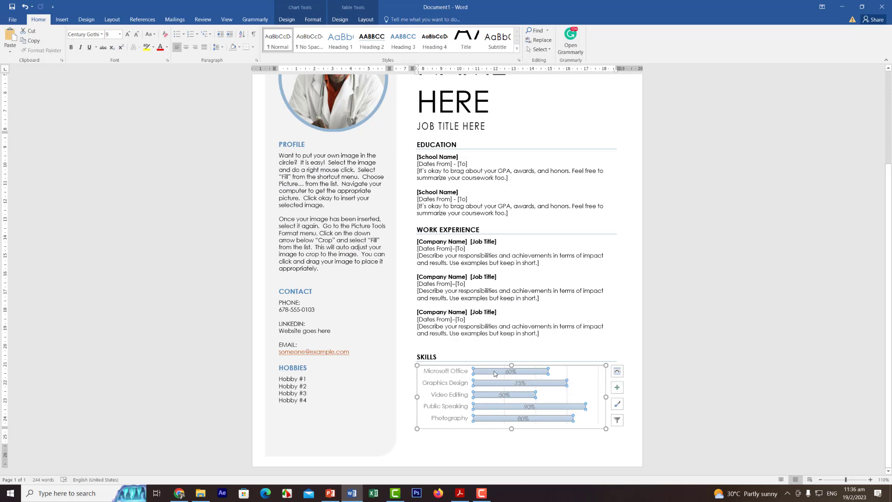
right_click(495, 373)
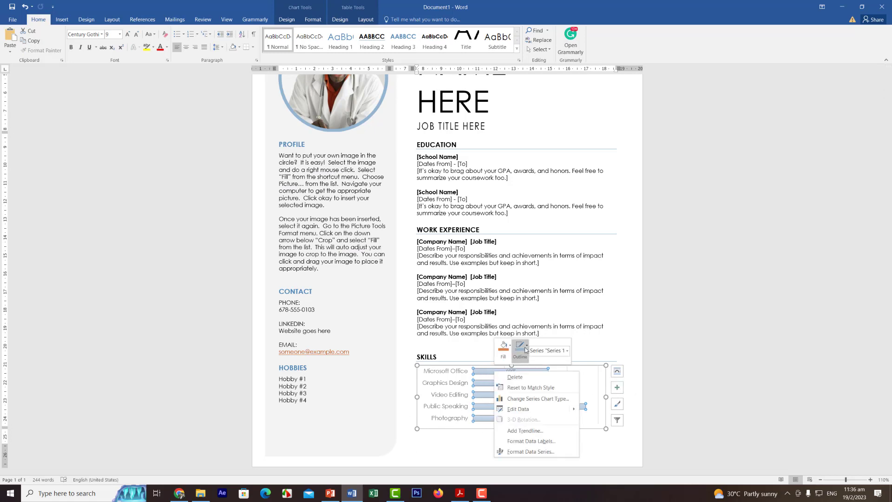
left_click(504, 348)
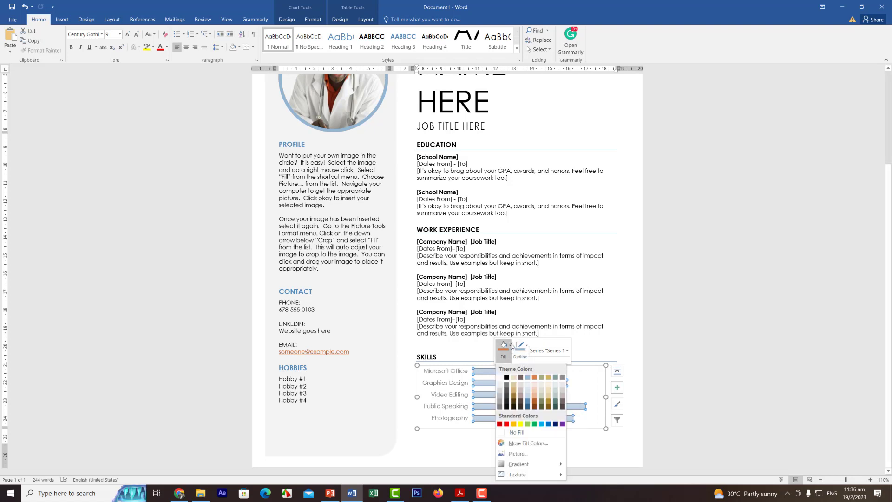
left_click(549, 424)
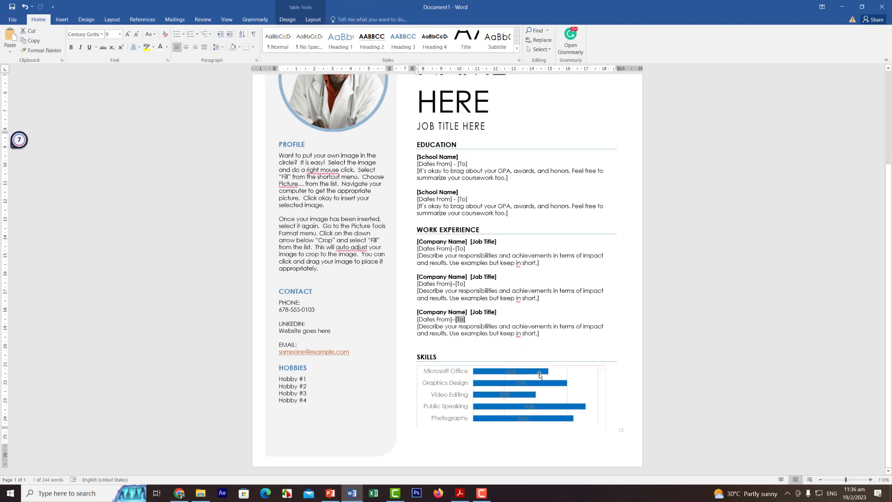
left_click(515, 372)
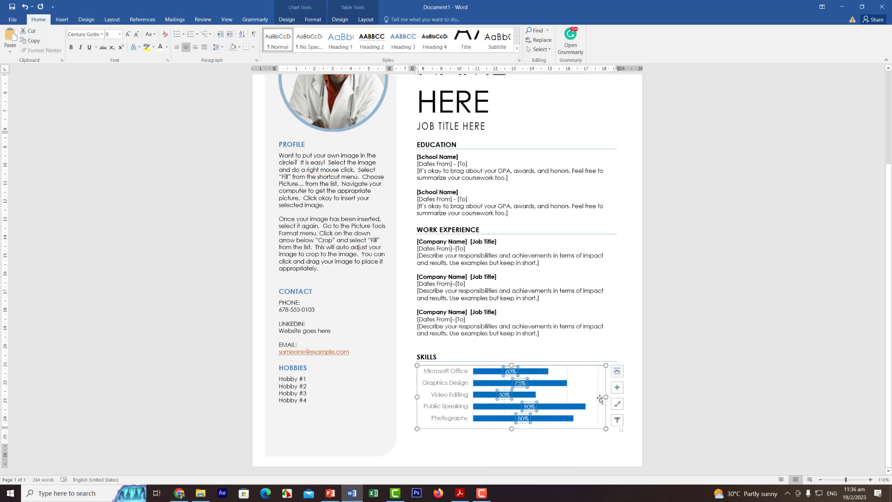
left_click(598, 338)
Replace the four hobby placeholders with Reading Book, Swimming, Running and Cycleing.
scroll(527, 379, "up", 2)
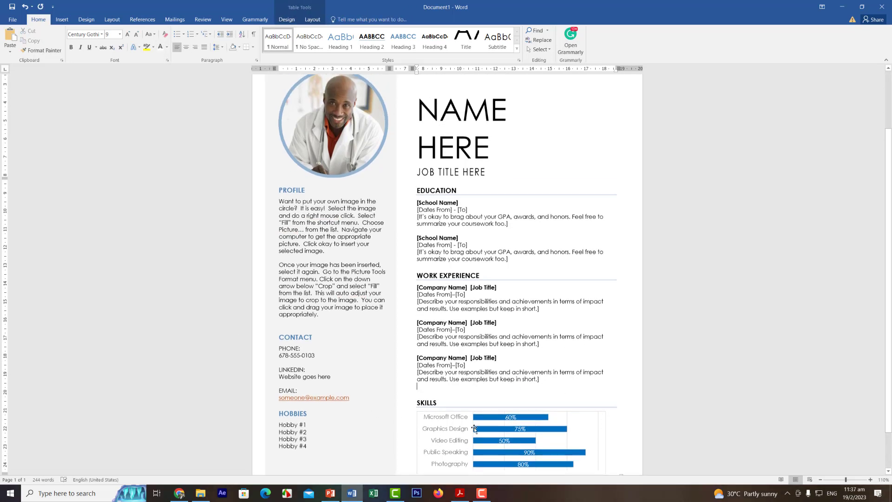
scroll(524, 412, "down", 2)
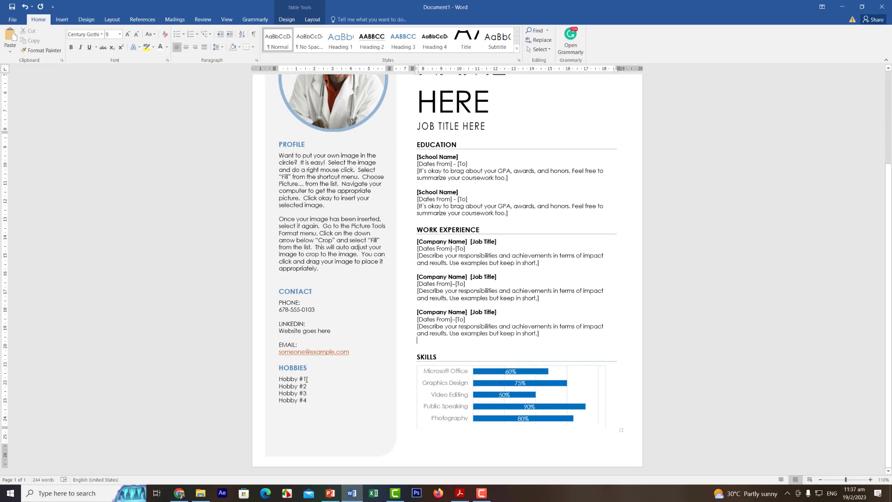
left_click_drag(307, 379, 278, 379)
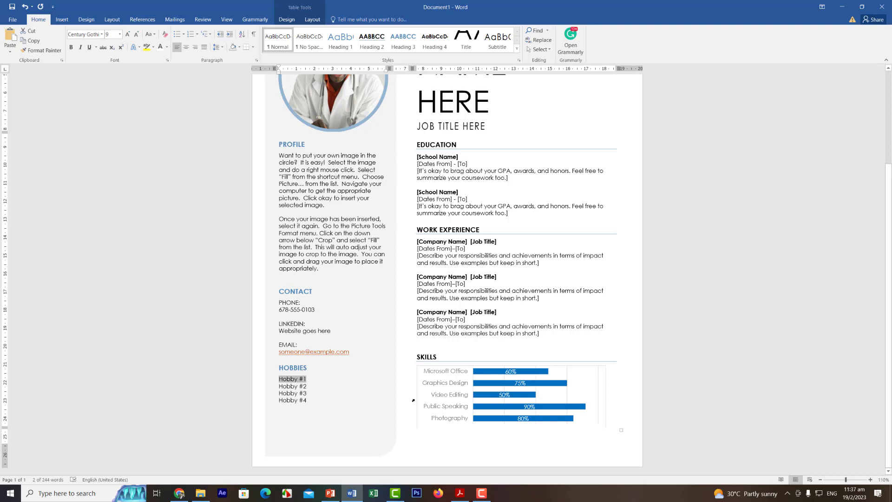
type("Re")
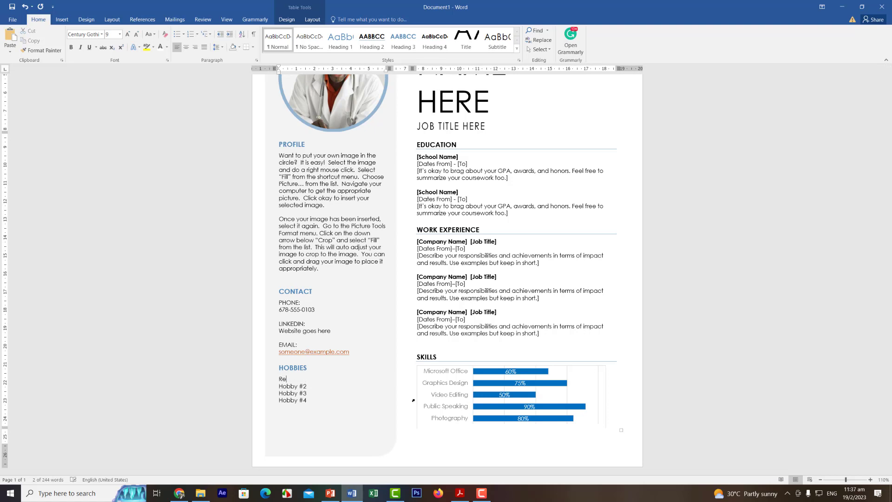
type("ading bOOK")
triple_click(294, 385)
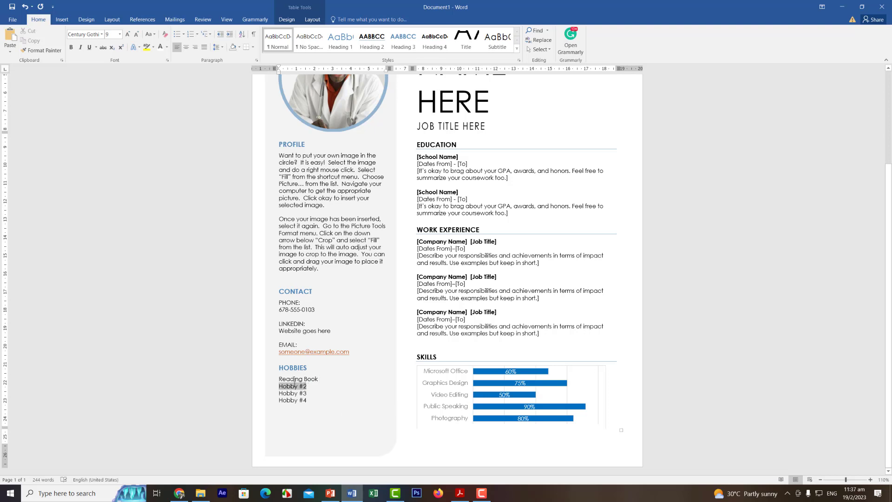
type("Swimming")
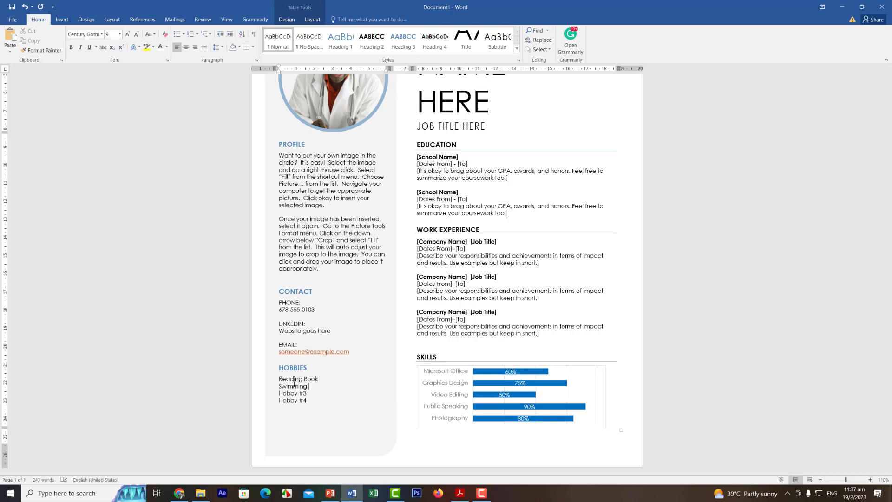
triple_click(298, 394)
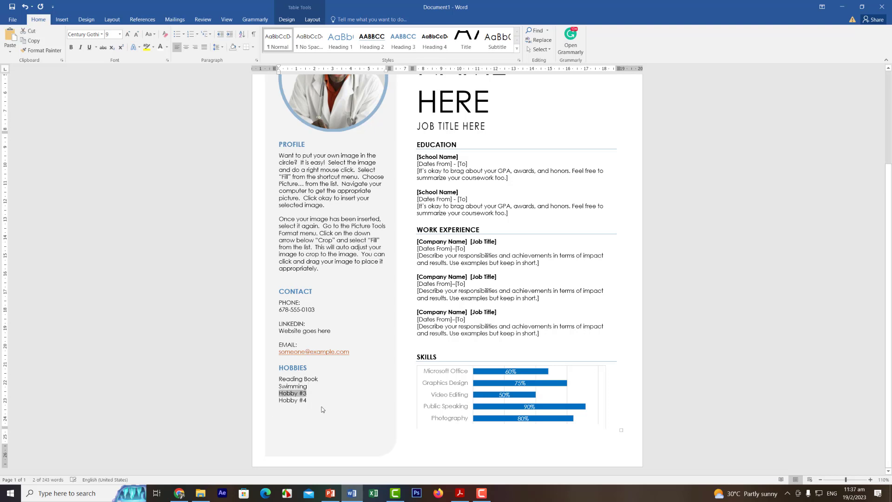
type("Running")
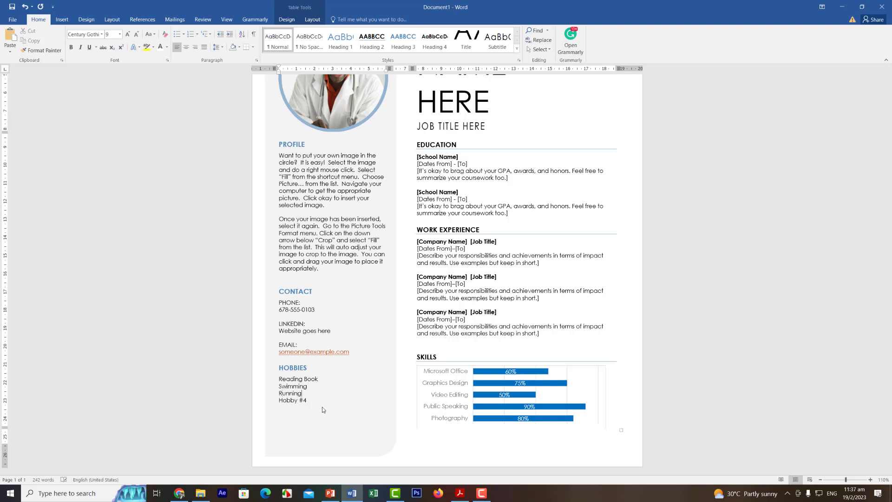
triple_click(332, 401)
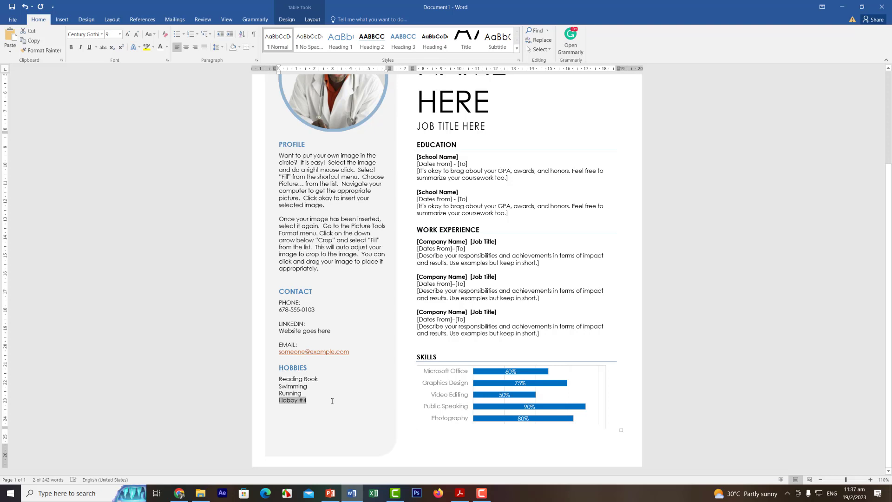
type("Cycl")
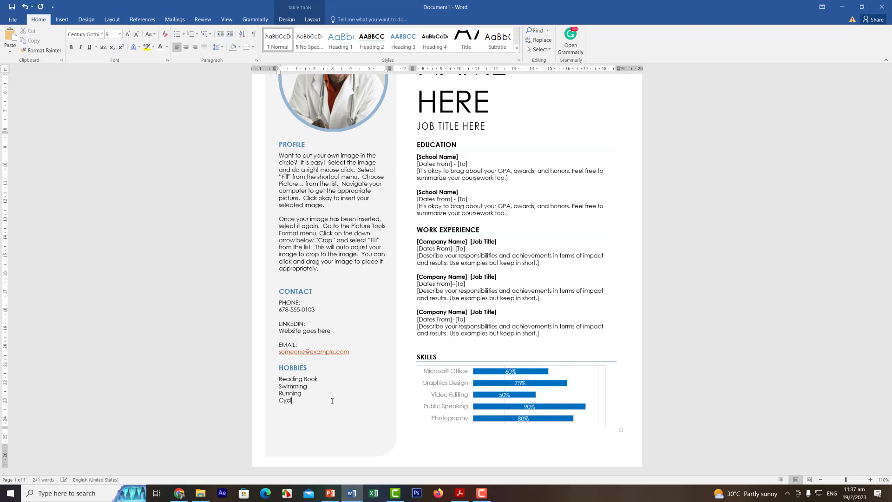
type("eing")
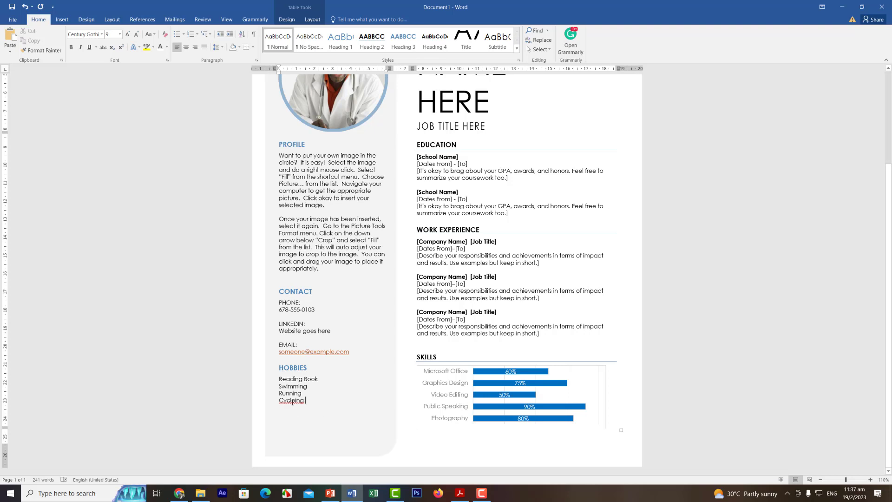
Correct Cycleing to Cycling and give the four hobbies hollow-circle bullets.
right_click(292, 402)
left_click(325, 409)
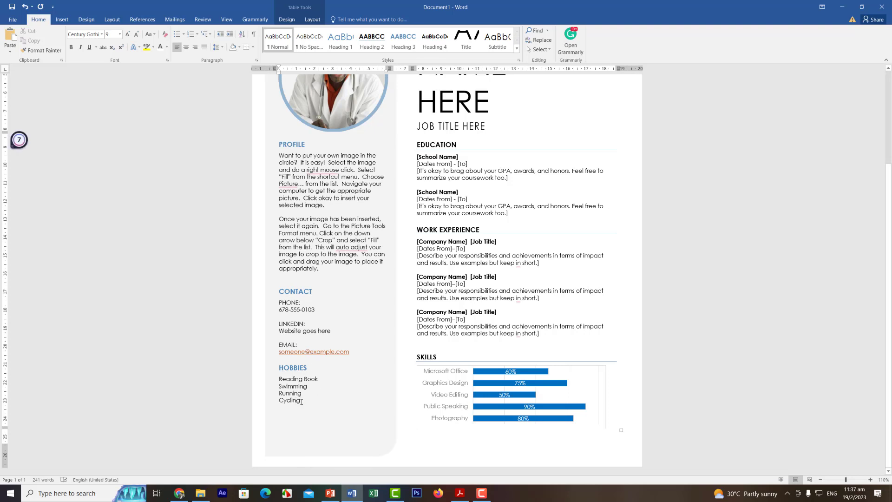
left_click_drag(301, 401, 301, 384)
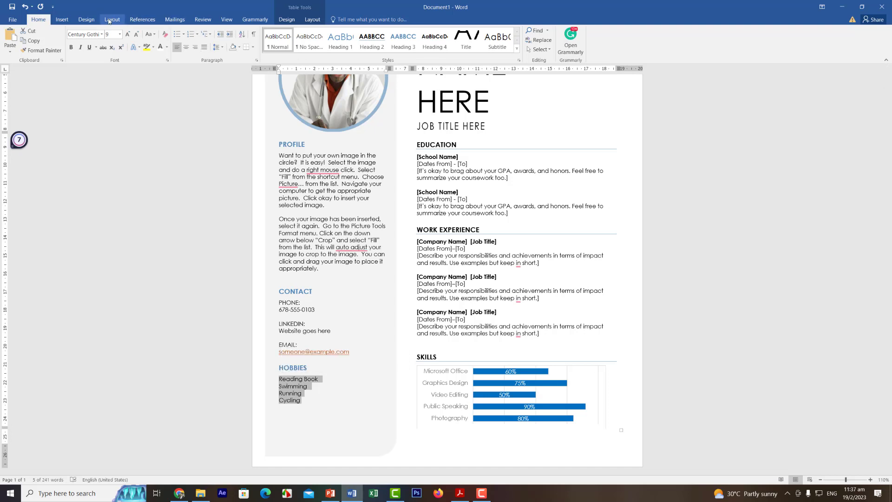
left_click(184, 34)
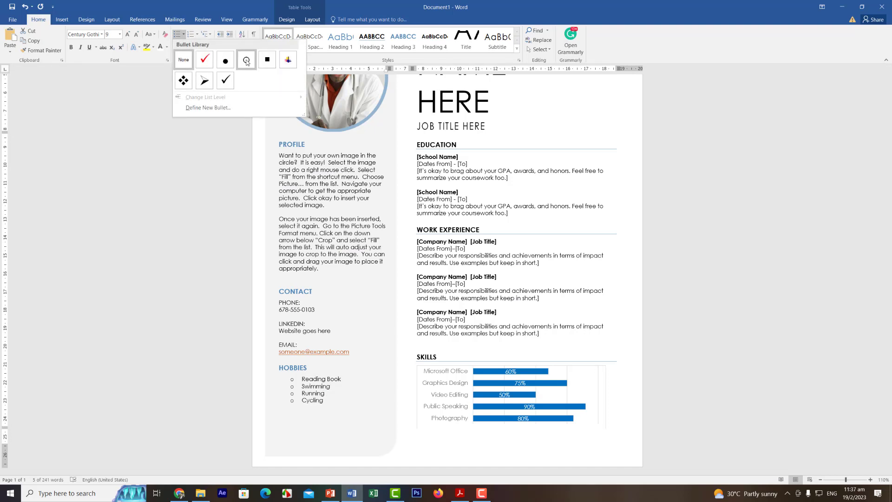
left_click(246, 61)
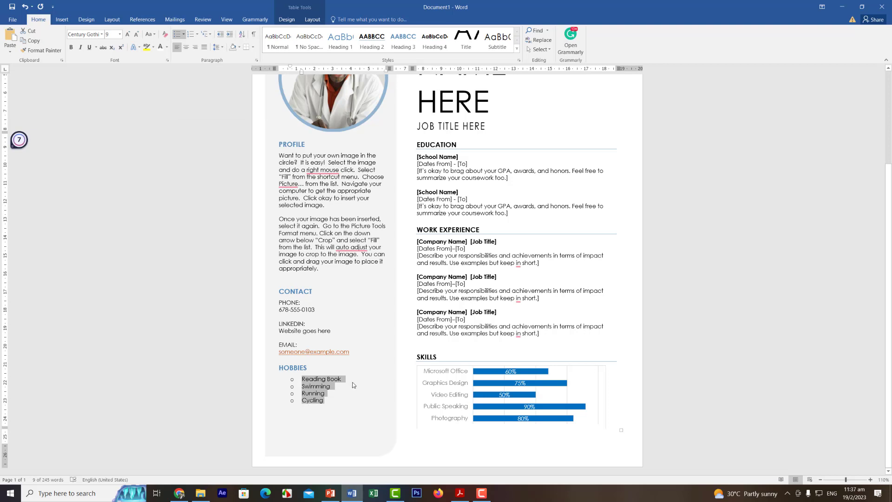
Drag the hobby list's ruler indent further left.
left_click(302, 75)
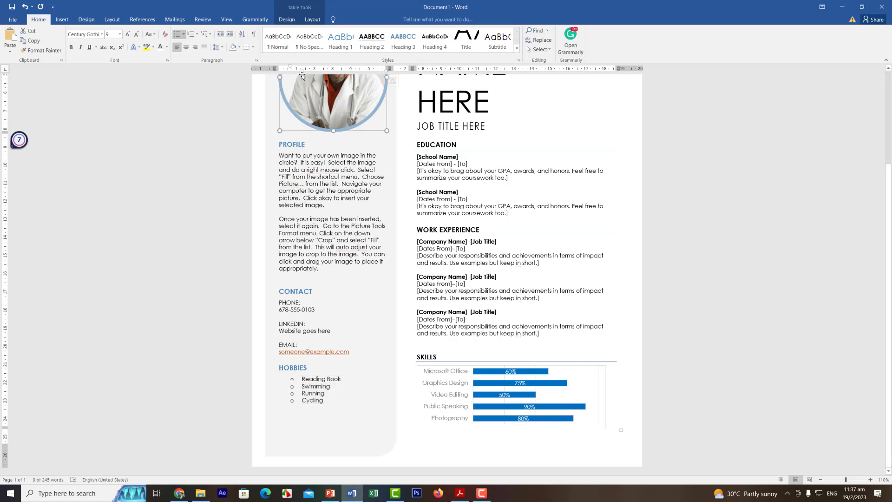
left_click(338, 398)
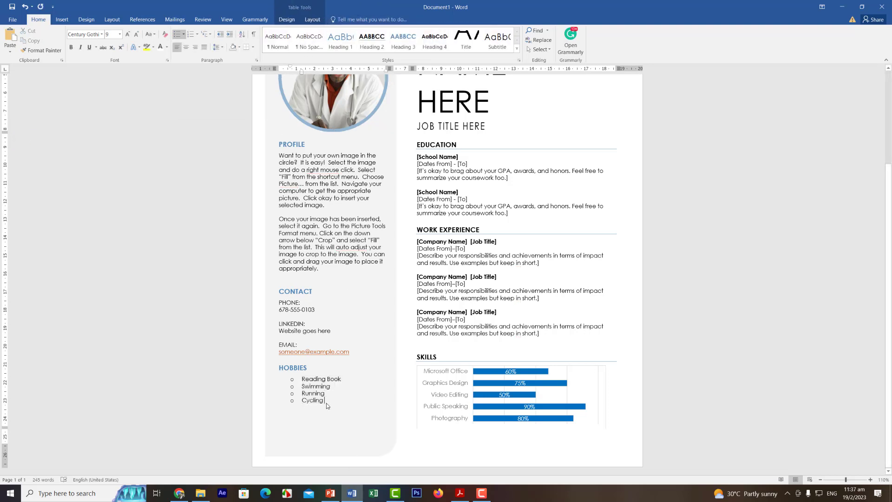
left_click_drag(326, 402, 302, 378)
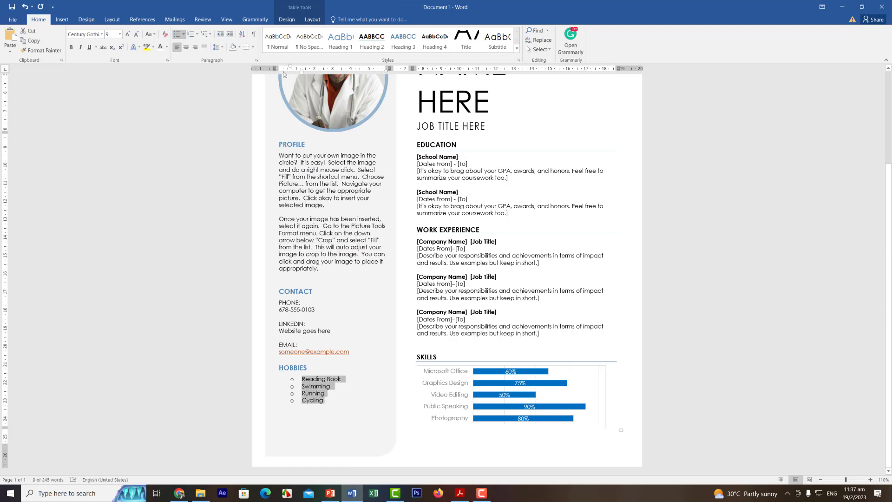
left_click_drag(301, 72, 287, 74)
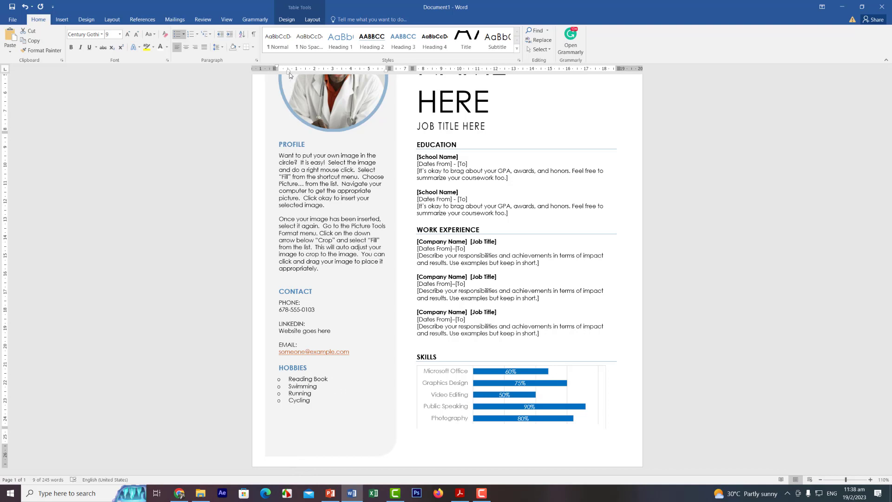
left_click(350, 408)
Enter the candidate's phone number over the sample, select the website placeholder and switch to Chrome.
scroll(351, 407, "up", 3)
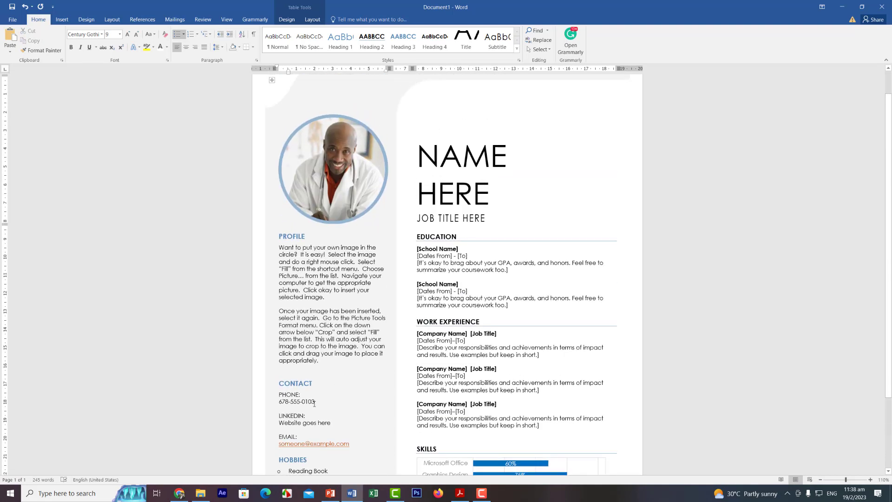
left_click(282, 401)
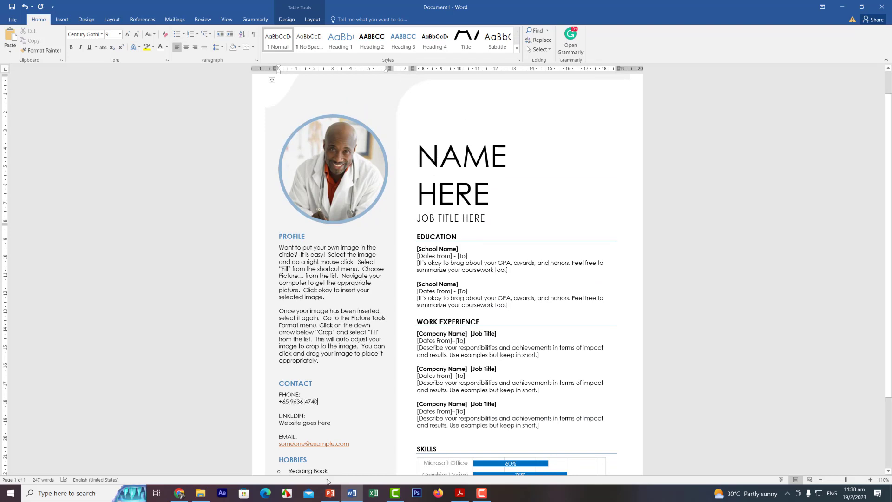
left_click(331, 423)
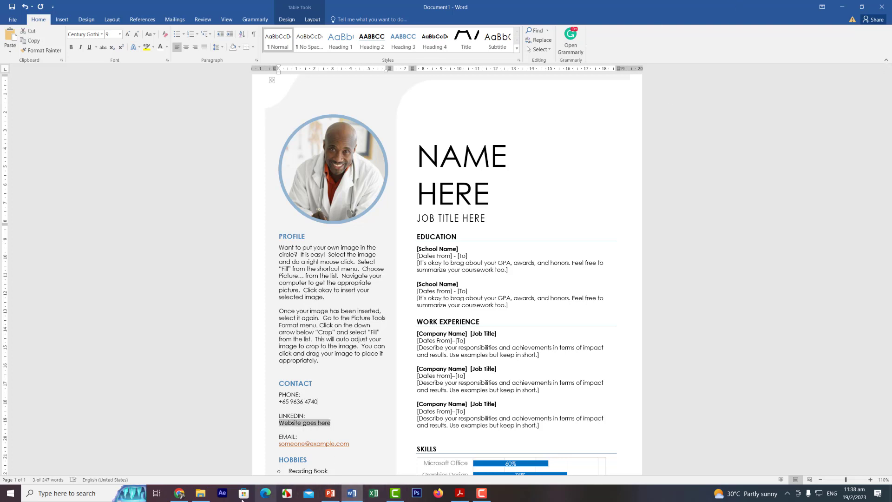
key("alt+Tab")
Go to LinkedIn in a new tab, copy your profile page address, and return to Word.
left_click(535, 7)
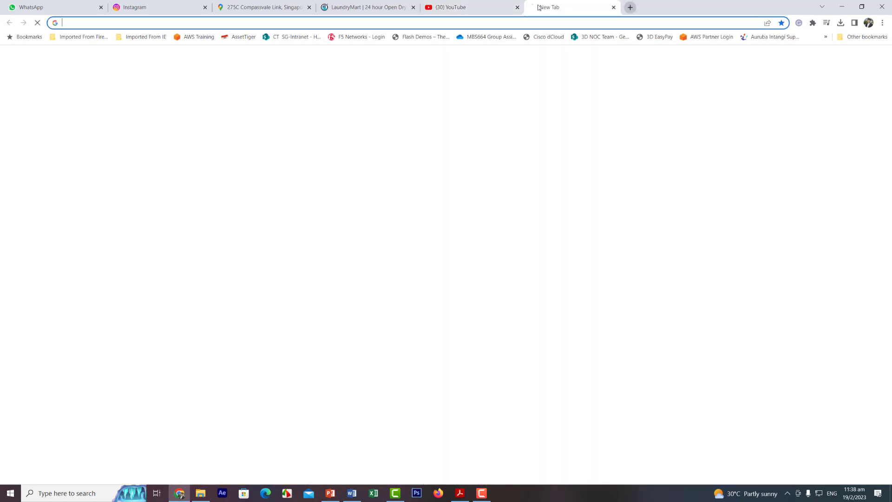
type("linkedin.com")
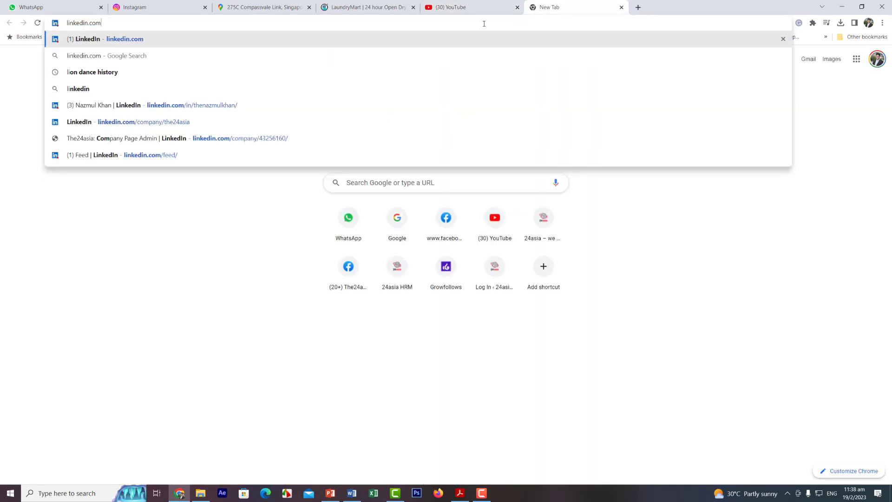
key("Return")
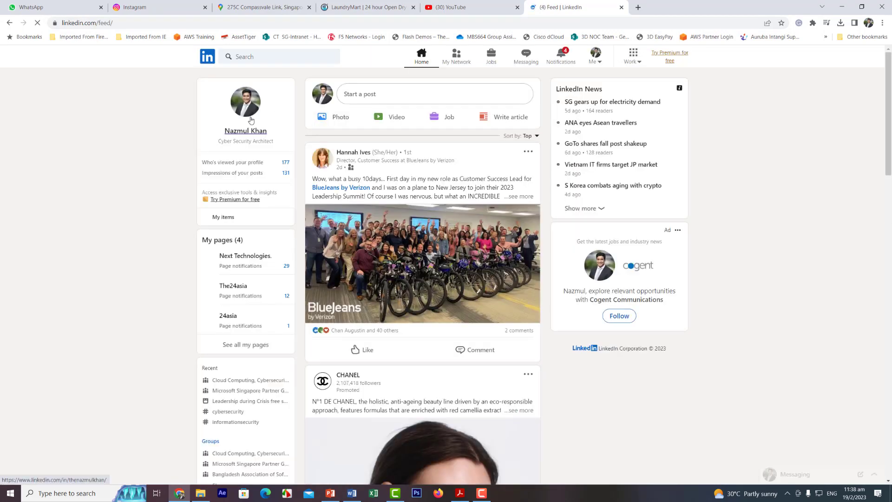
left_click(254, 136)
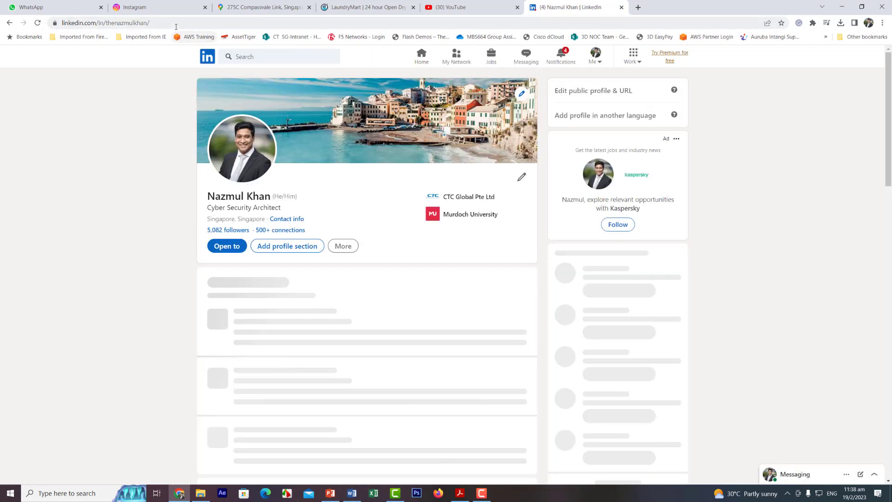
left_click(173, 23)
key("ctrl+c")
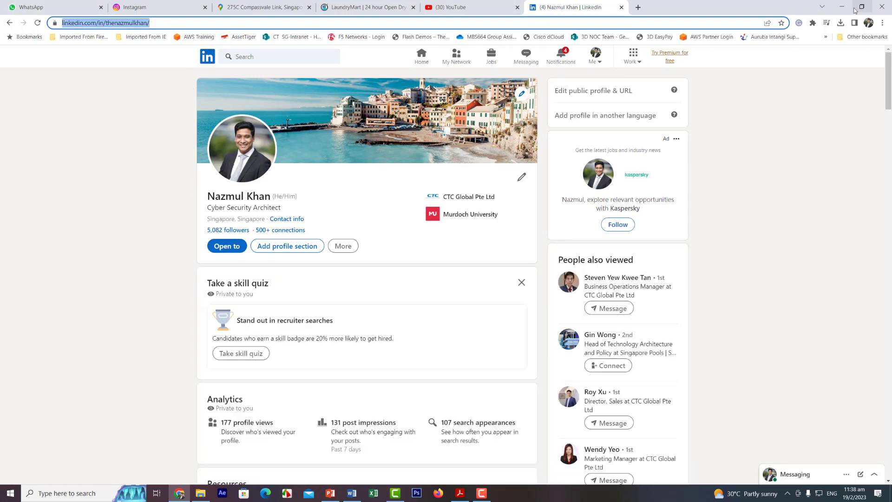
key("alt+Tab")
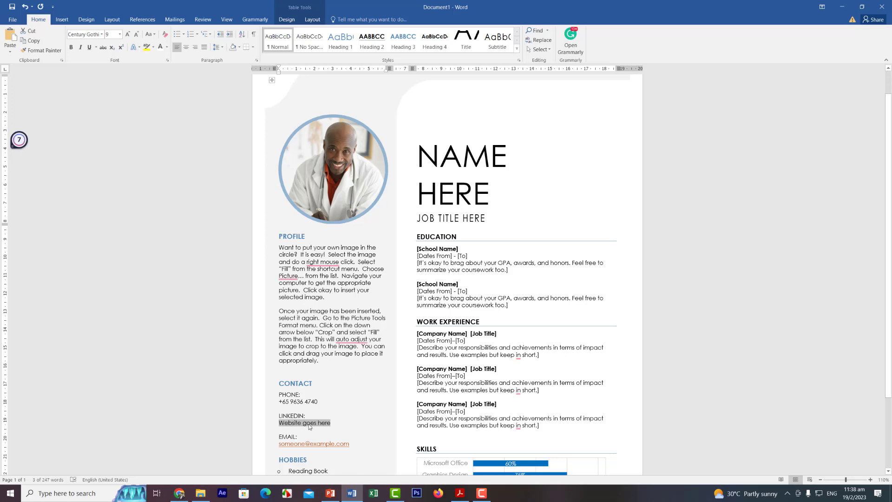
left_click(311, 424)
right_click(310, 424)
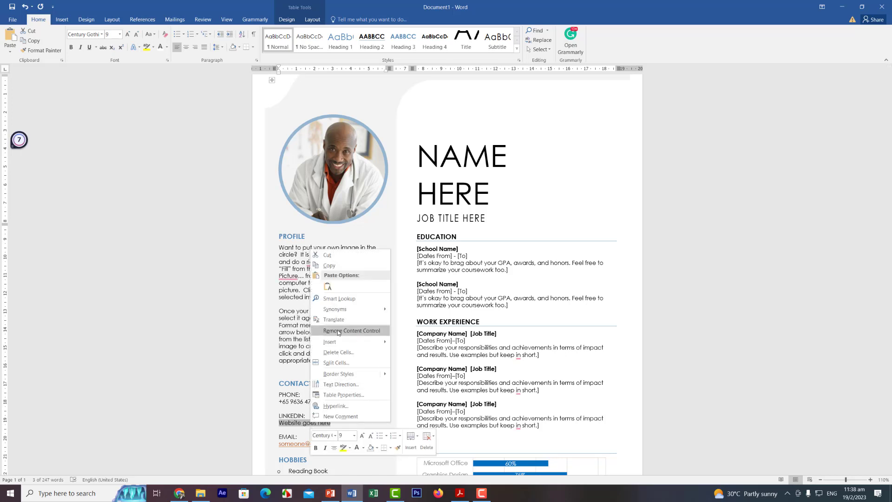
left_click(328, 286)
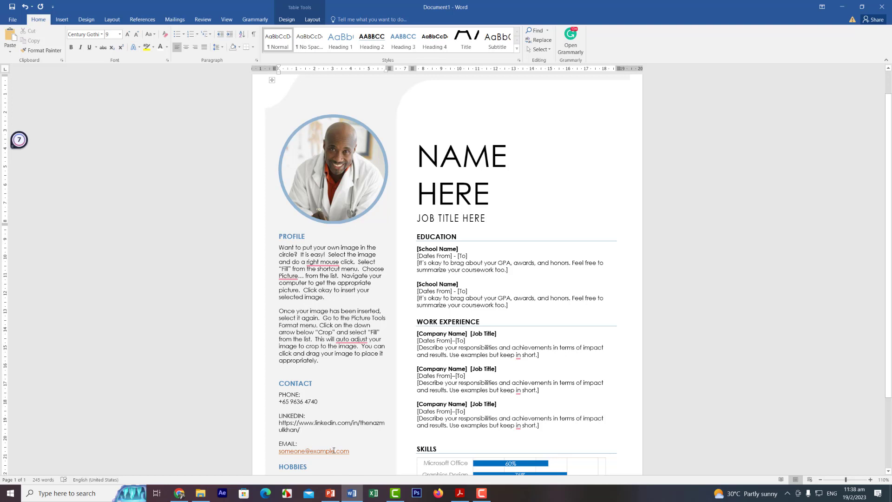
key("BackSpace")
key("BackSpace")
key("BackSpace")
key("BackSpace")
key("BackSpace")
key("BackSpace")
key("BackSpace")
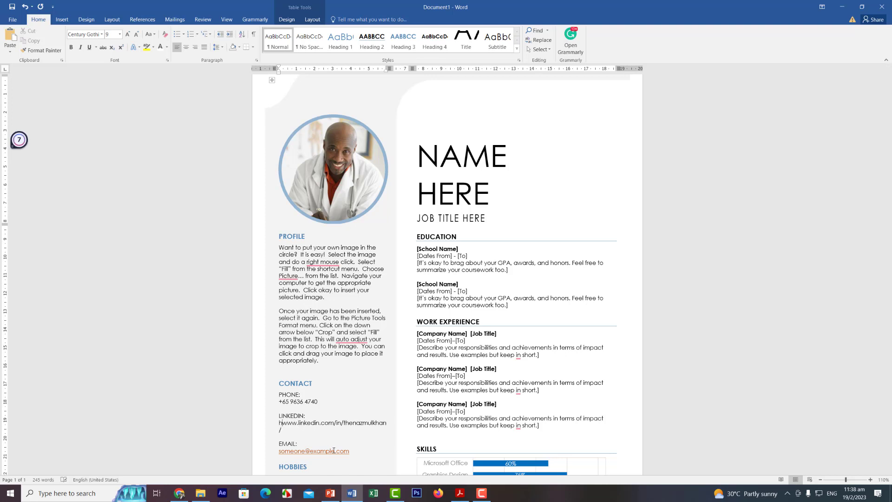
key("BackSpace")
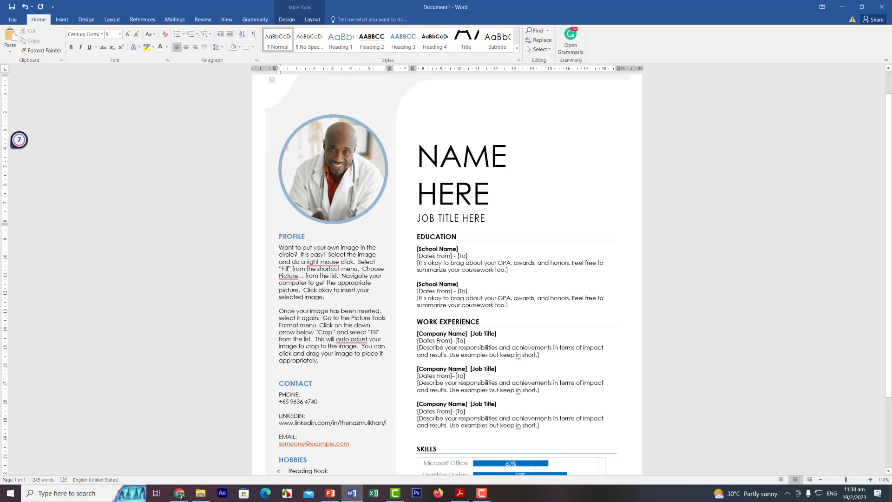
key("BackSpace")
Replace the sample email address with the candidate's own e-mail.
scroll(328, 460, "down", 3)
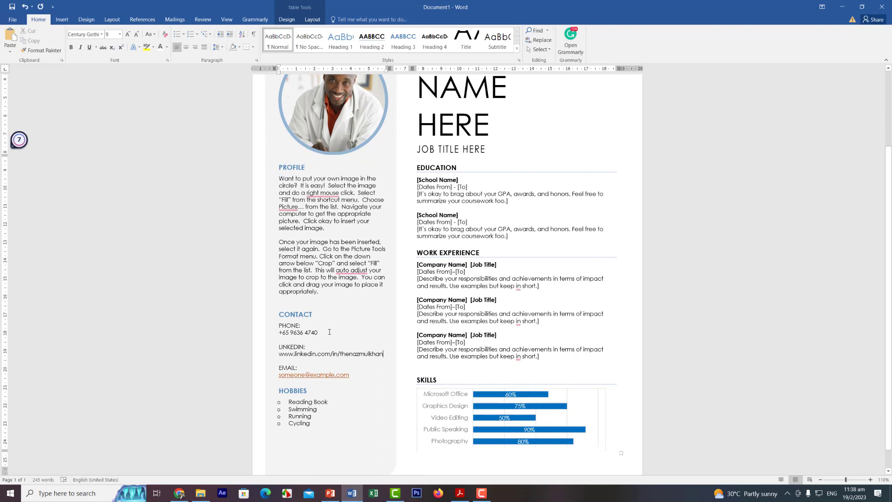
left_click_drag(350, 374, 279, 375)
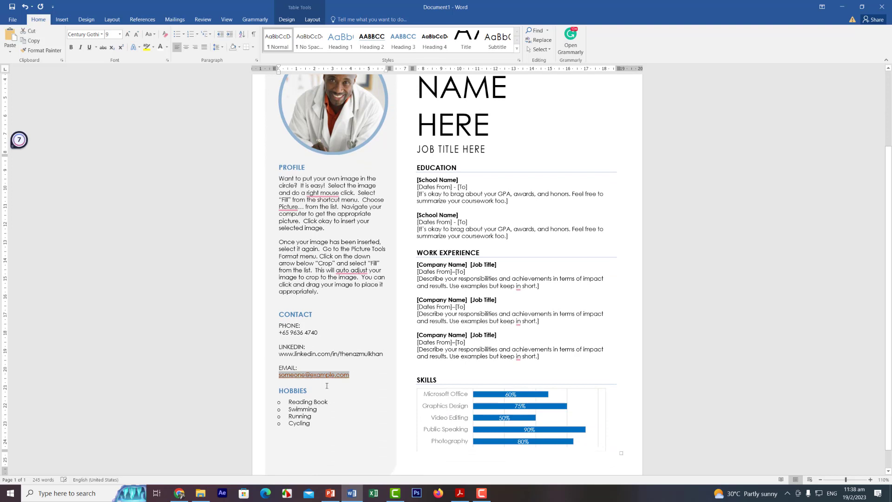
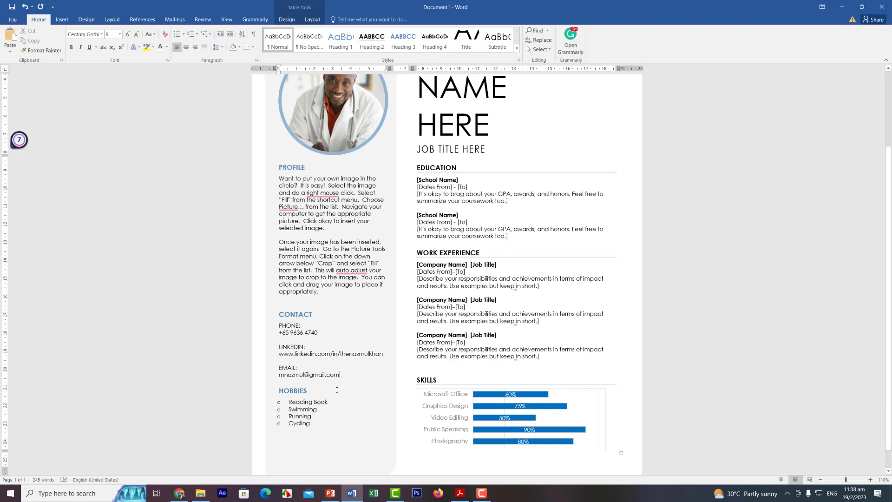
scroll(337, 389, "down", 1)
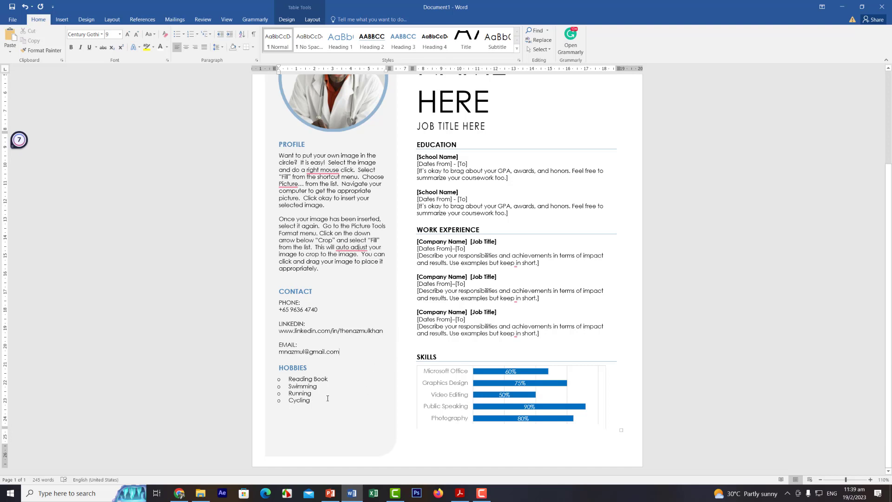
scroll(328, 398, "up", 3)
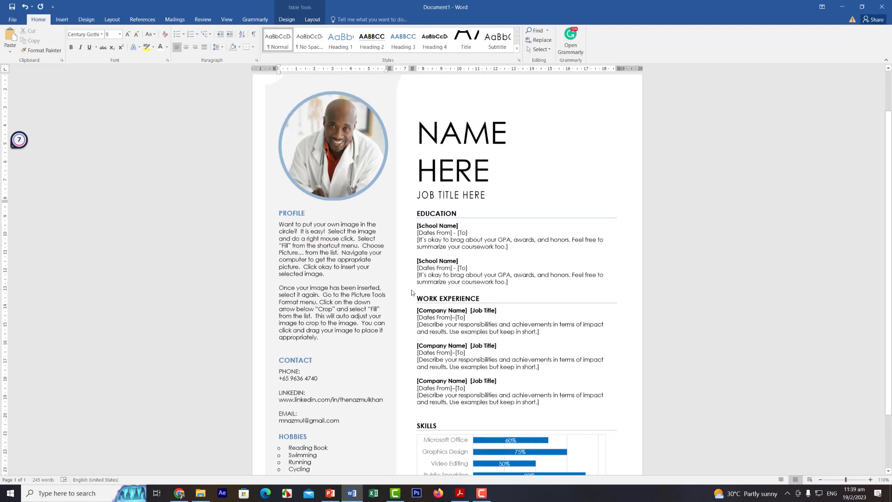
Type the candidate's full name as the heading and 'Cyber Security Architect' as the job title.
left_click(493, 167)
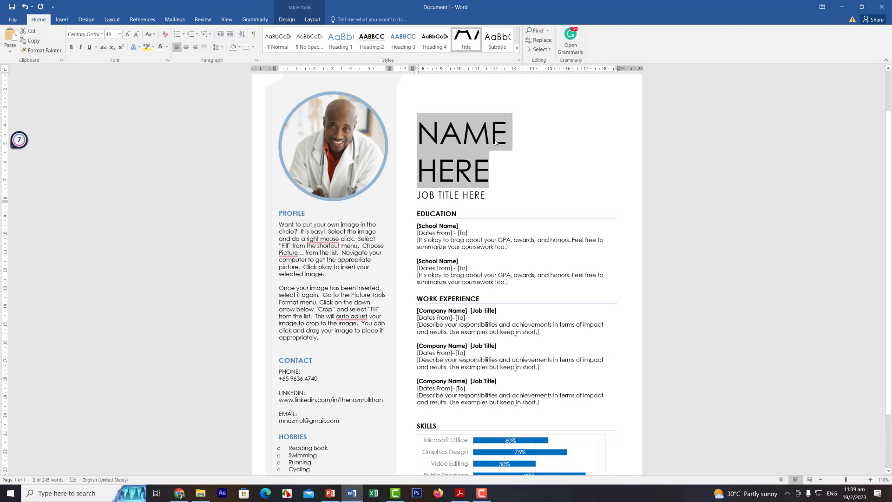
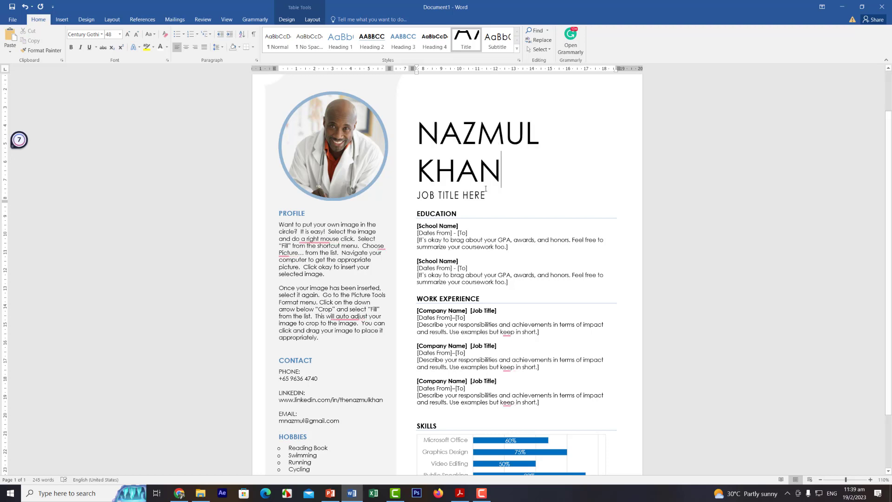
left_click(441, 194)
type("Cy")
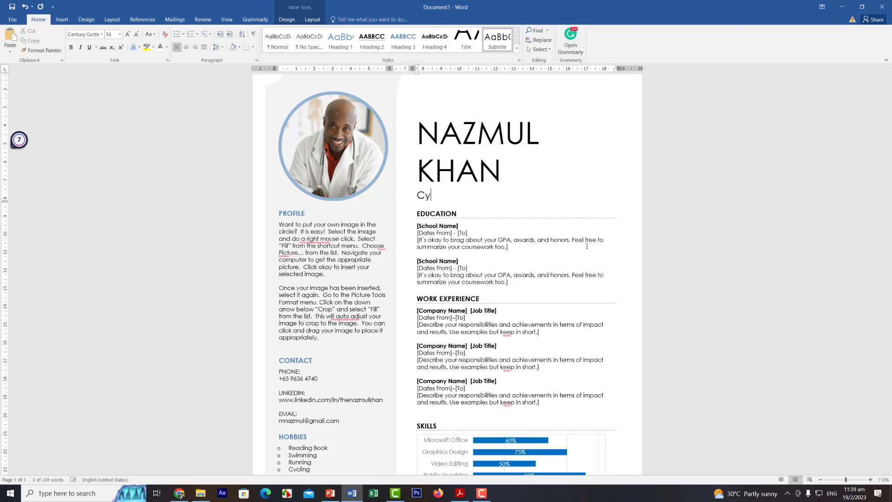
type("ber Se")
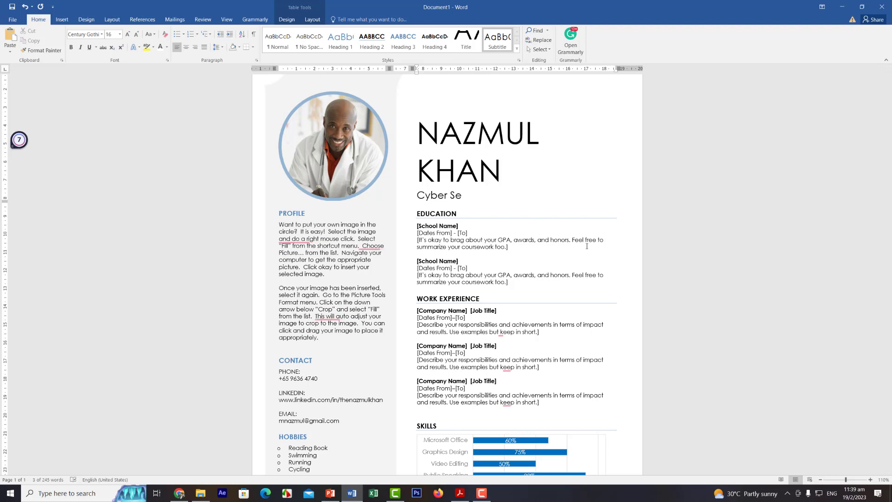
type("curity")
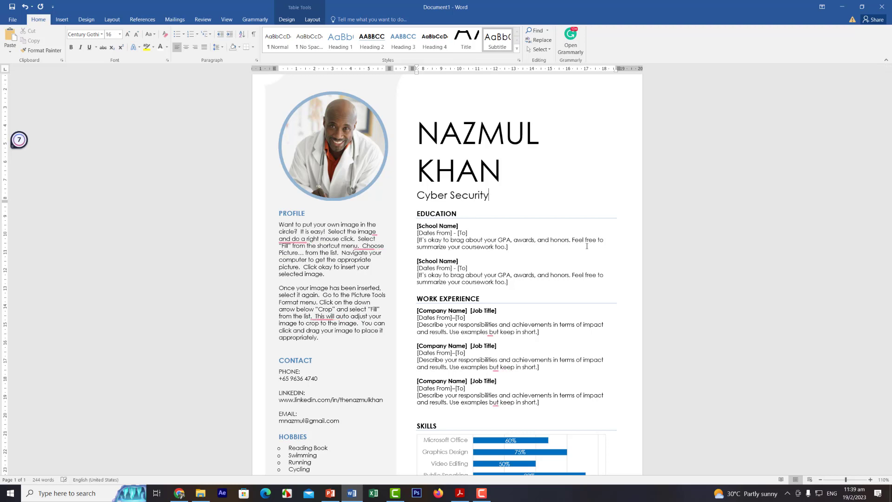
type(" Architect")
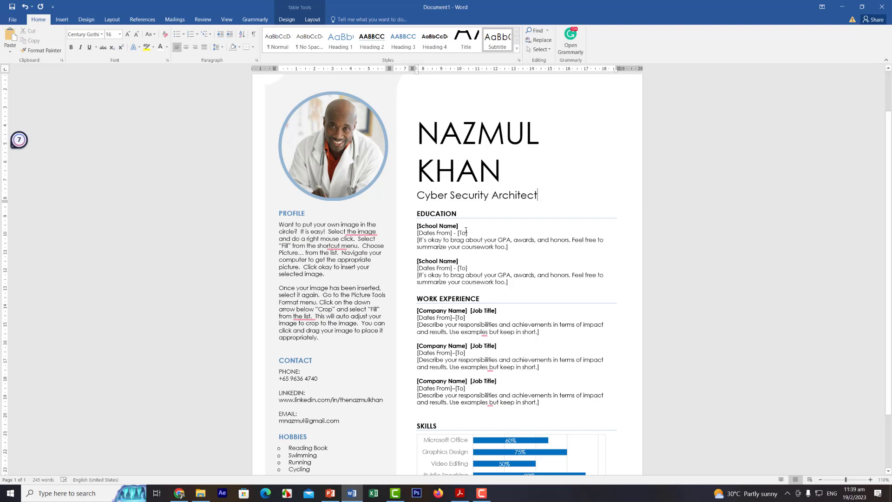
Replace the school name with Murdoch University and the date range with 2017 - 2019.
left_click(434, 227)
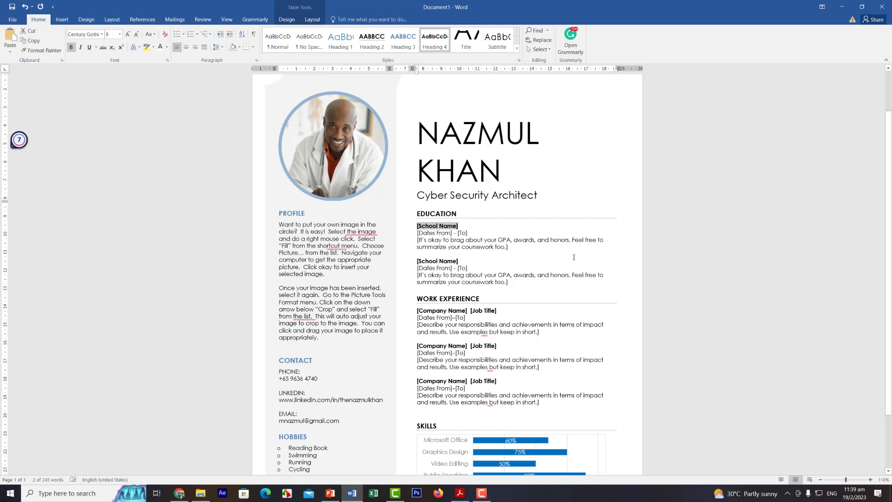
type("Murdoc")
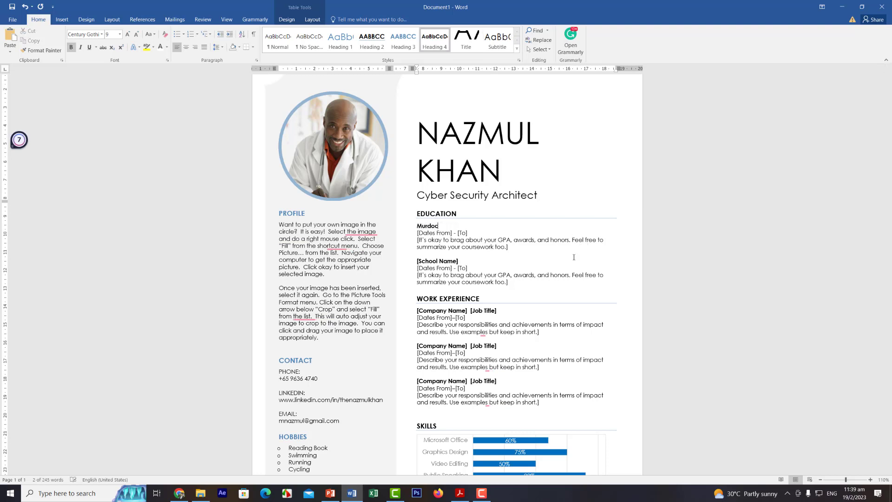
type("h University")
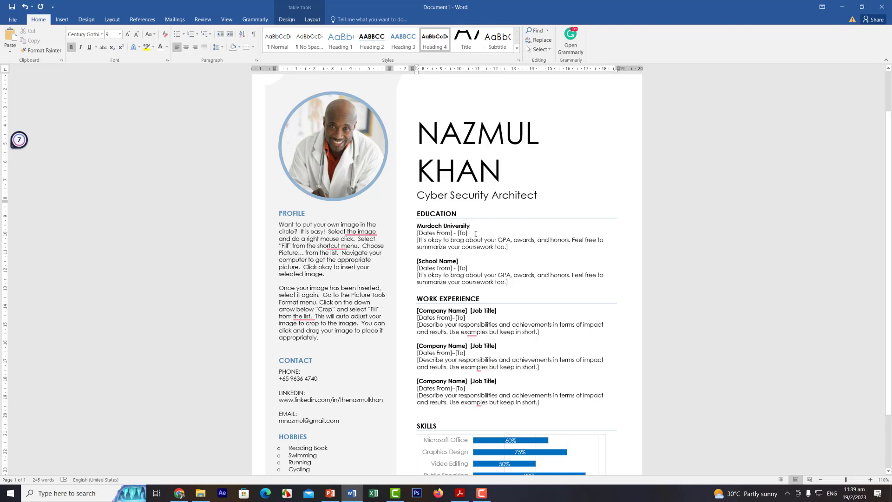
left_click_drag(475, 234, 426, 233)
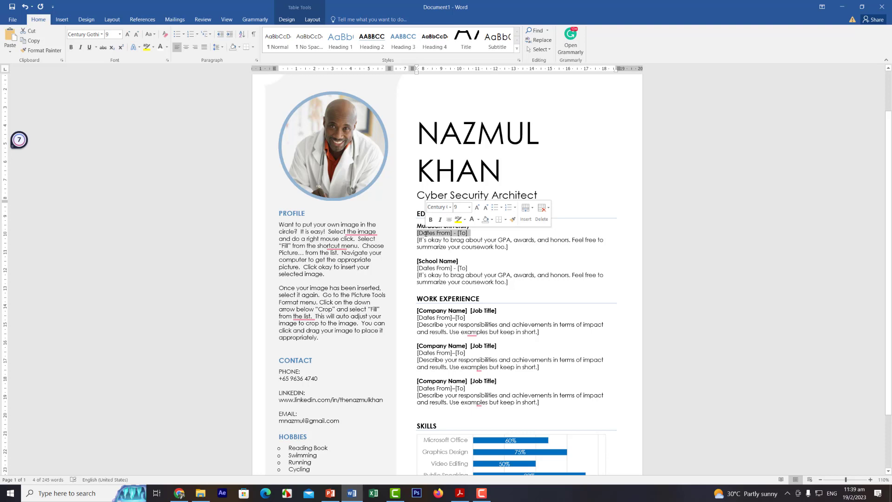
type("2017 - ")
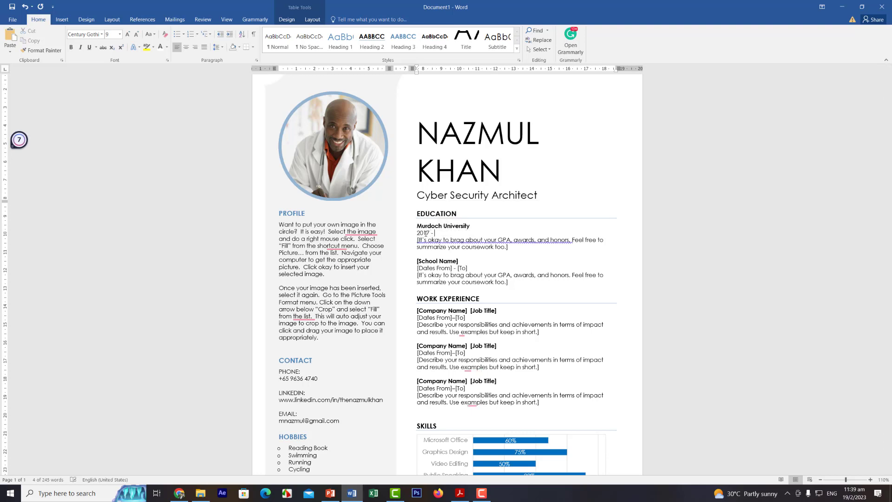
type("2019")
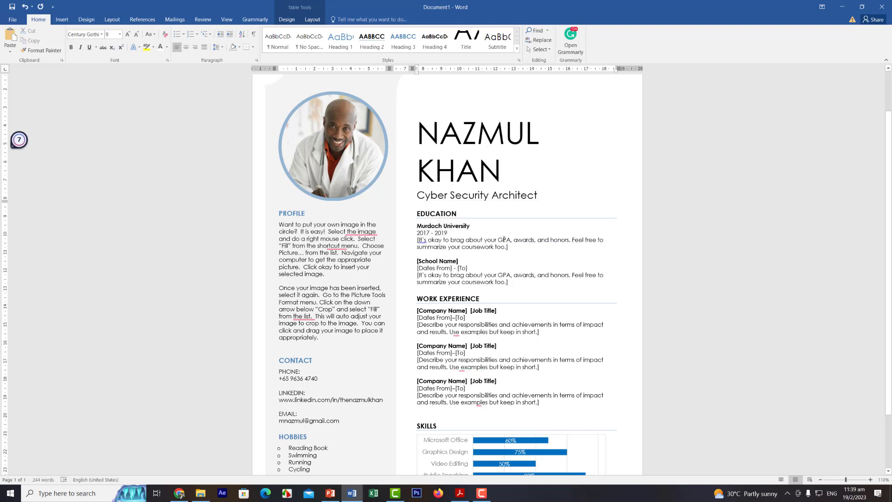
Select the GPA description under Murdoch University and review the page.
left_click_drag(510, 248, 417, 240)
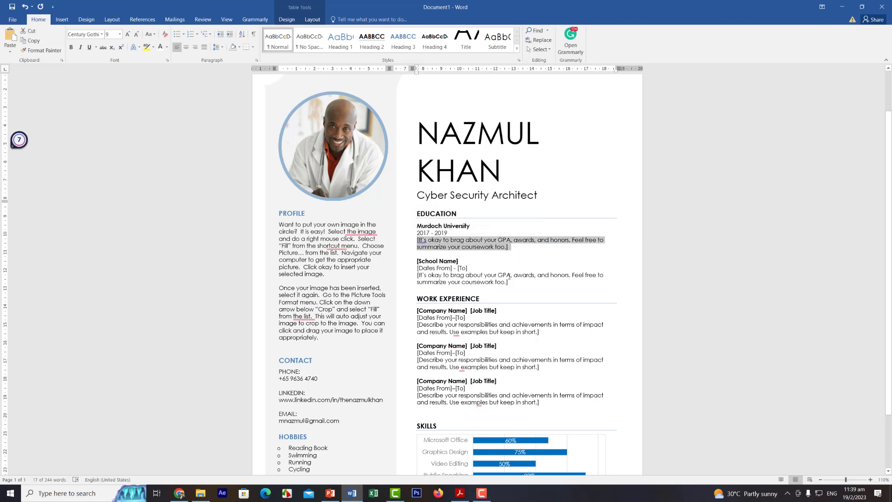
scroll(515, 239, "down", 1)
scroll(464, 313, "down", 2)
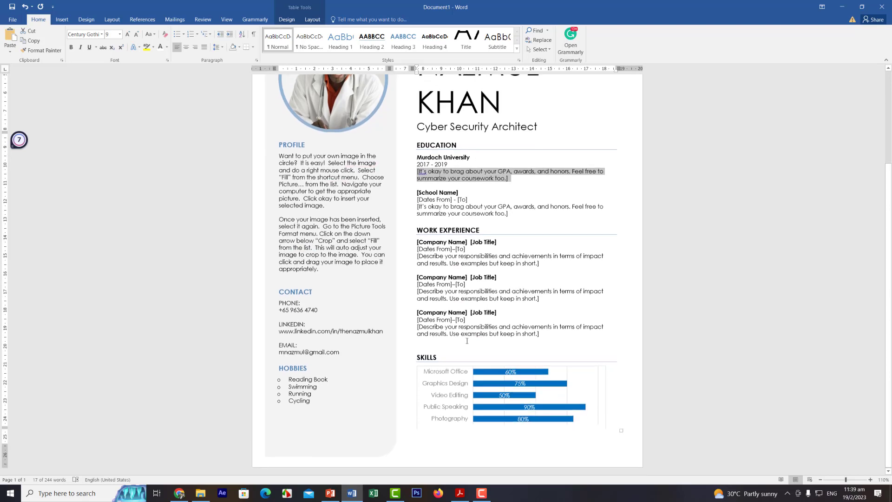
scroll(460, 279, "up", 5)
scroll(457, 262, "down", 2)
scroll(460, 269, "down", 3)
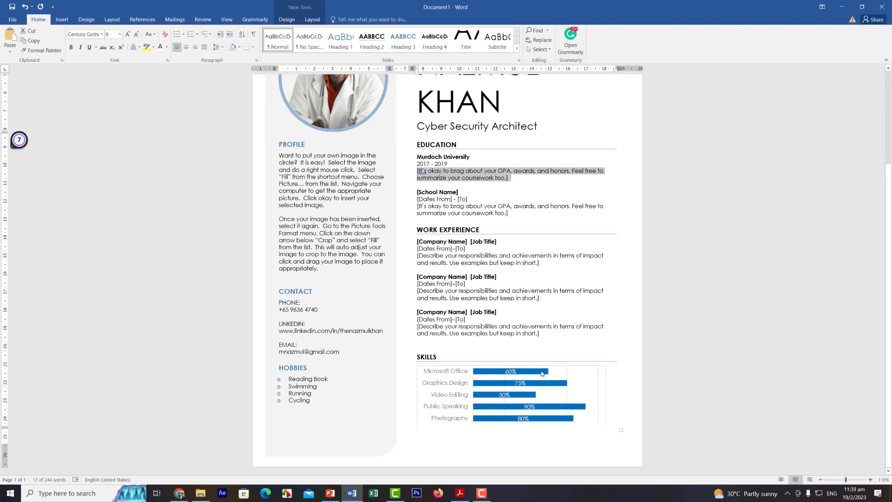
scroll(560, 354, "up", 3)
scroll(560, 354, "up", 2)
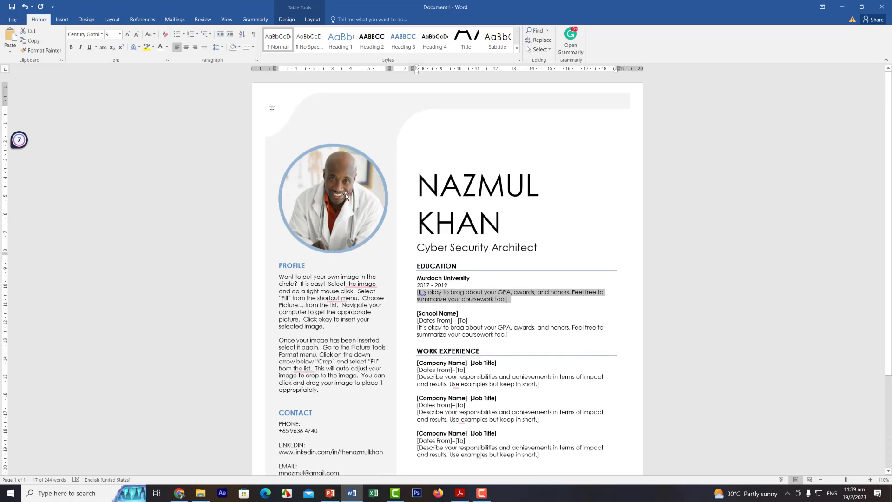
Bring up the Format Shape settings for the resume photo.
left_click(318, 242)
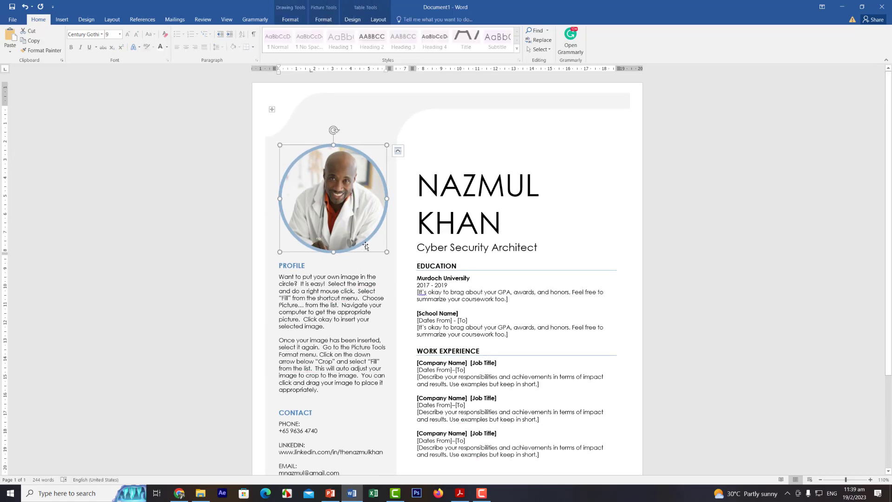
double_click(355, 207)
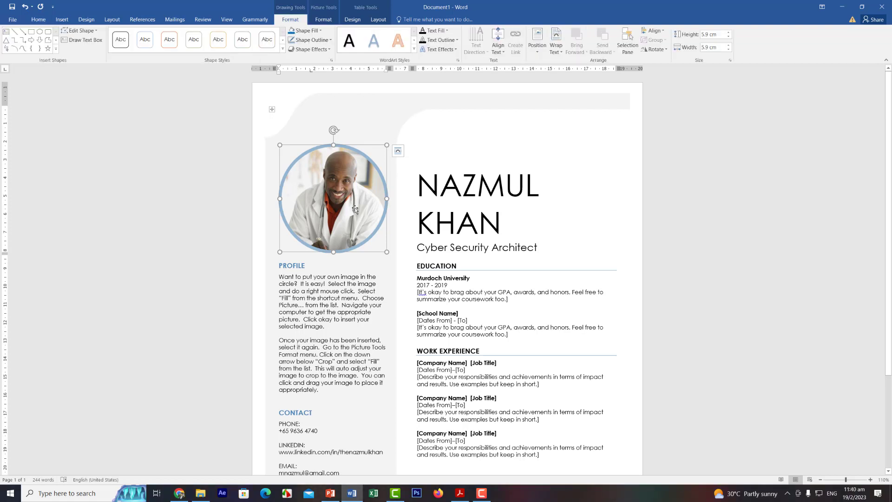
right_click(354, 207)
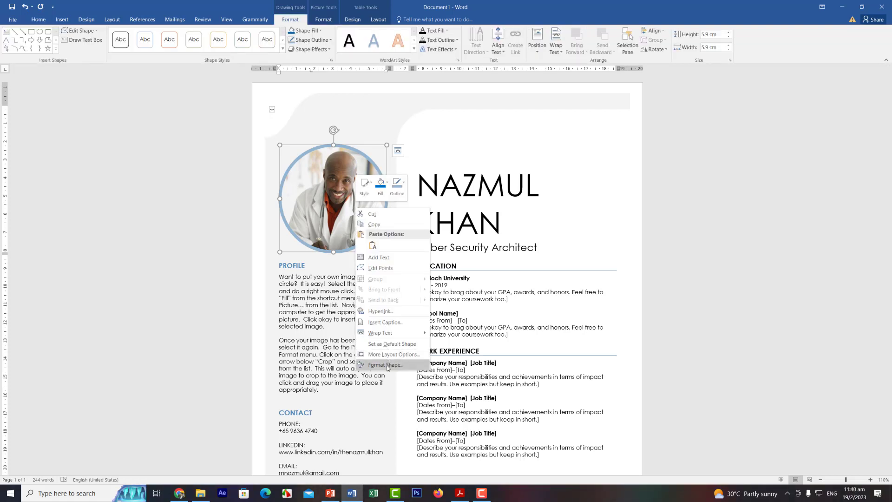
left_click(386, 365)
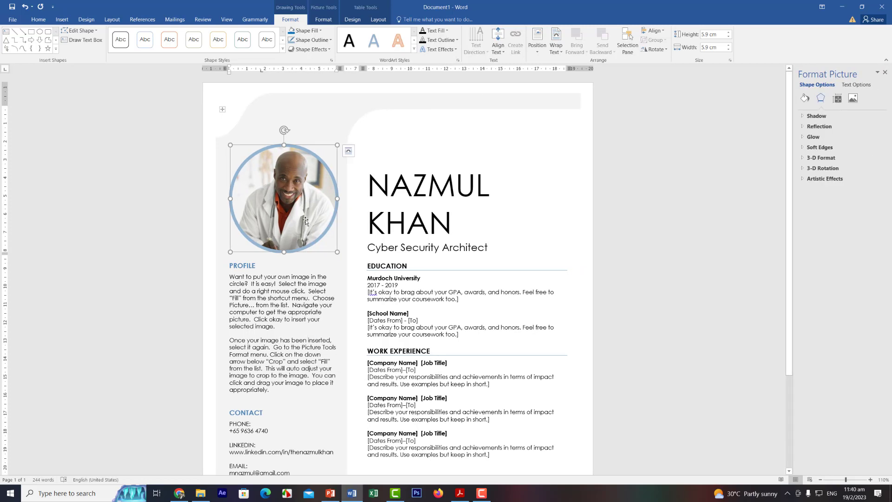
left_click(498, 185)
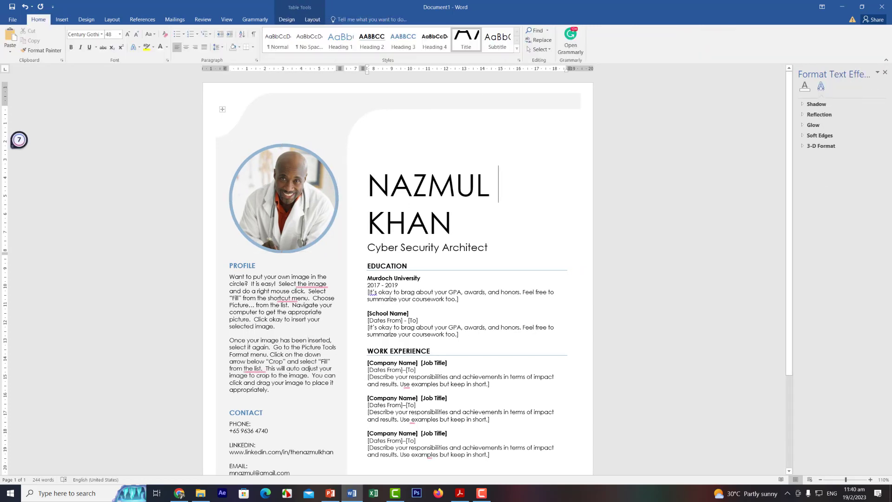
Reopen the photo's Format Picture pane and expand its Fill & Line fill options.
left_click(281, 200)
right_click(281, 200)
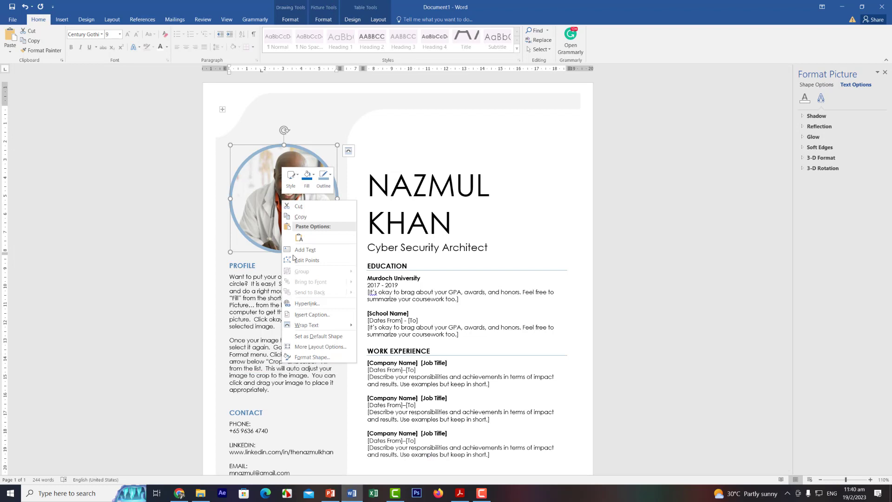
left_click(312, 357)
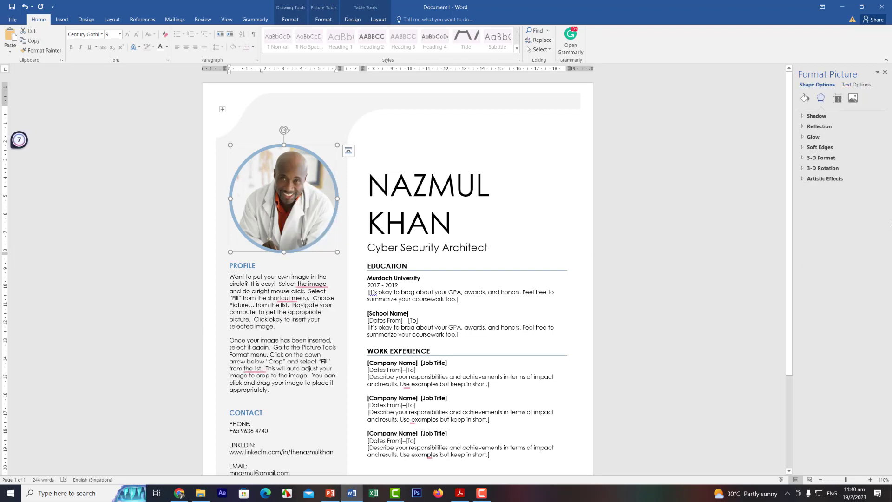
left_click(805, 98)
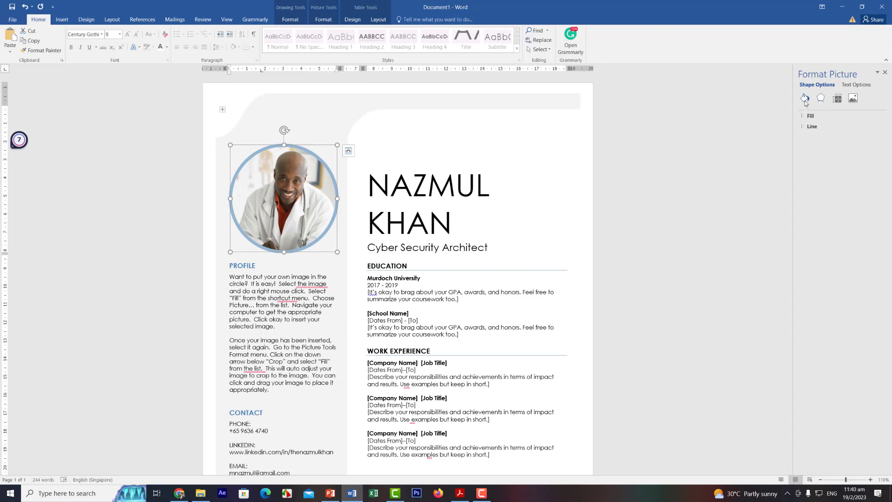
left_click(802, 117)
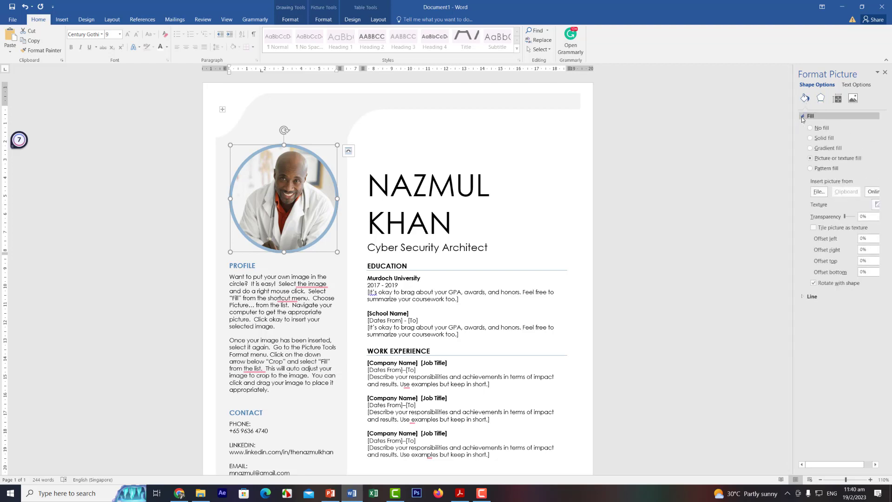
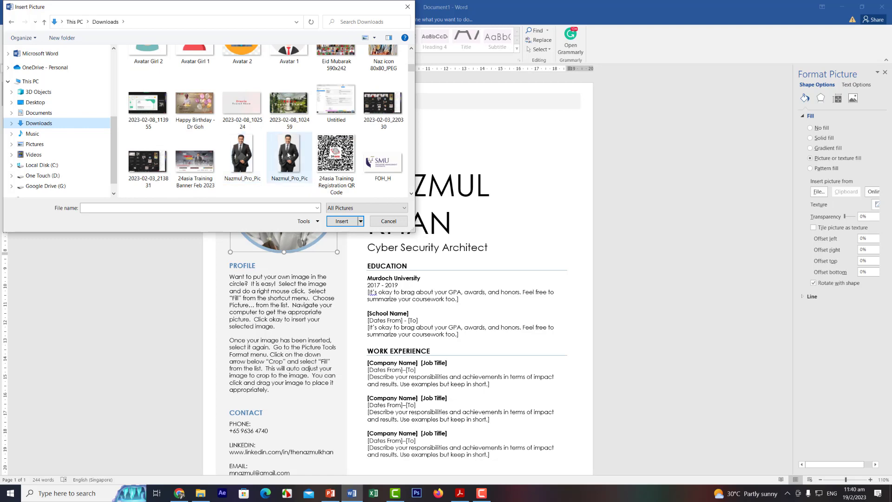
Insert the suit photo into the profile circle, then open the 600x600 bio photo from Downloads in Paint.
double_click(288, 156)
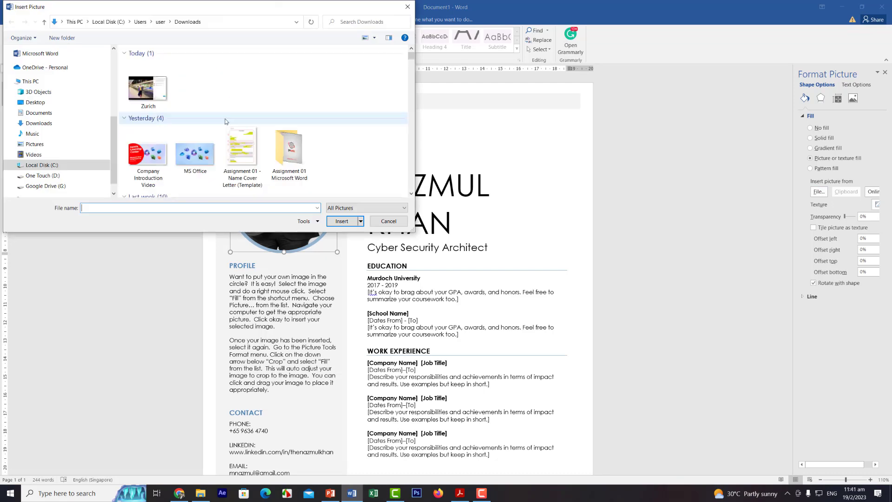
left_click(39, 124)
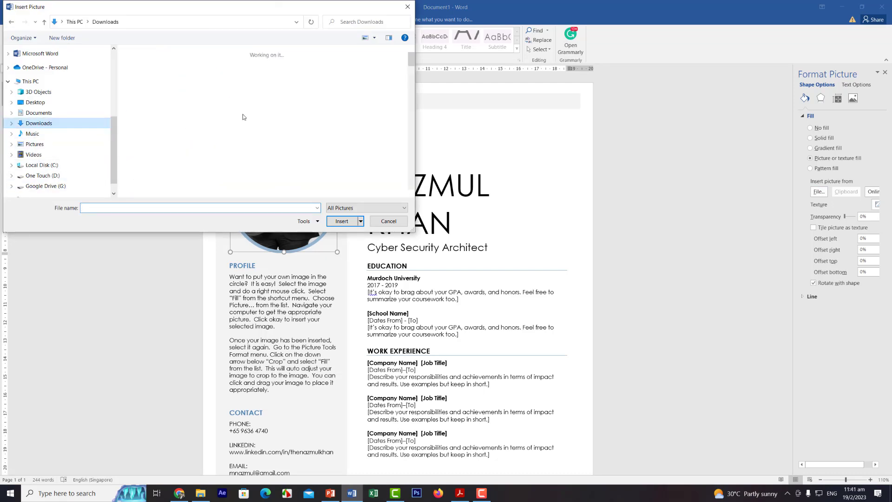
scroll(261, 128, "down", 5)
scroll(282, 133, "down", 5)
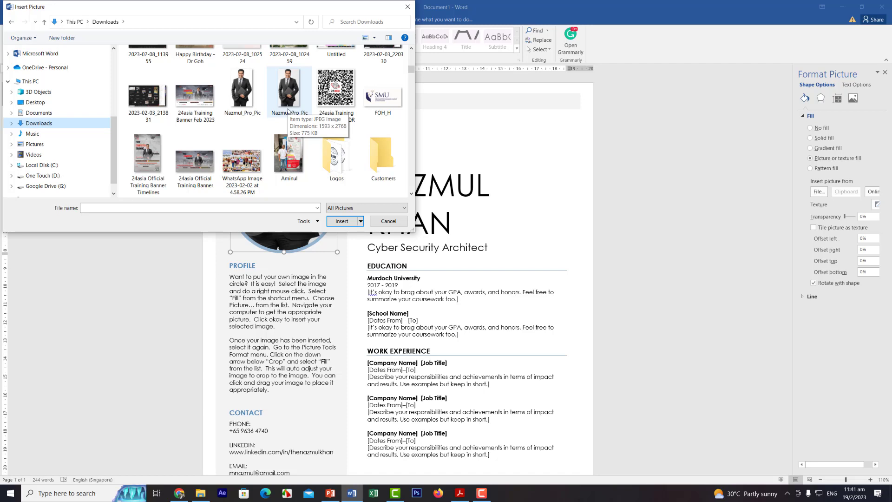
scroll(290, 105, "down", 10)
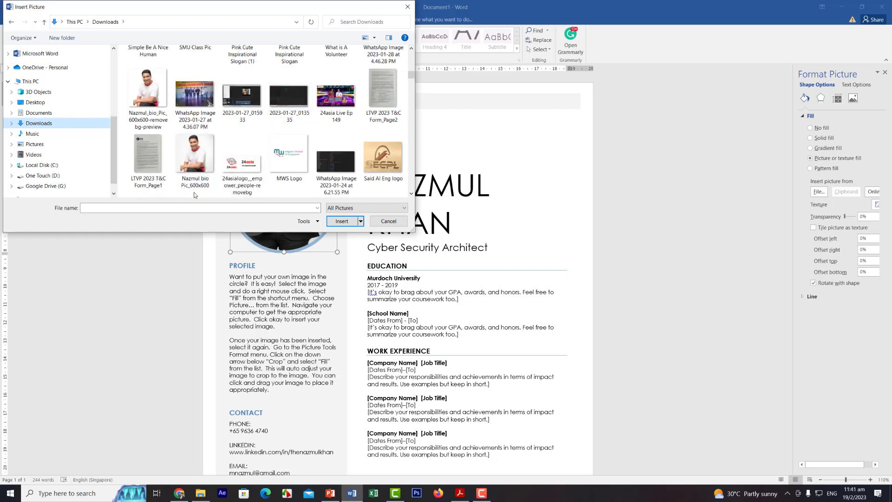
left_click(201, 158)
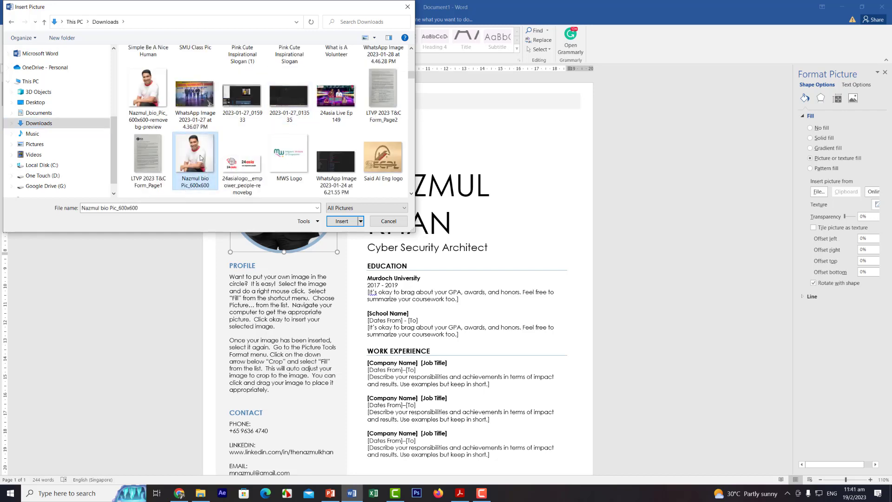
right_click(200, 155)
left_click(230, 198)
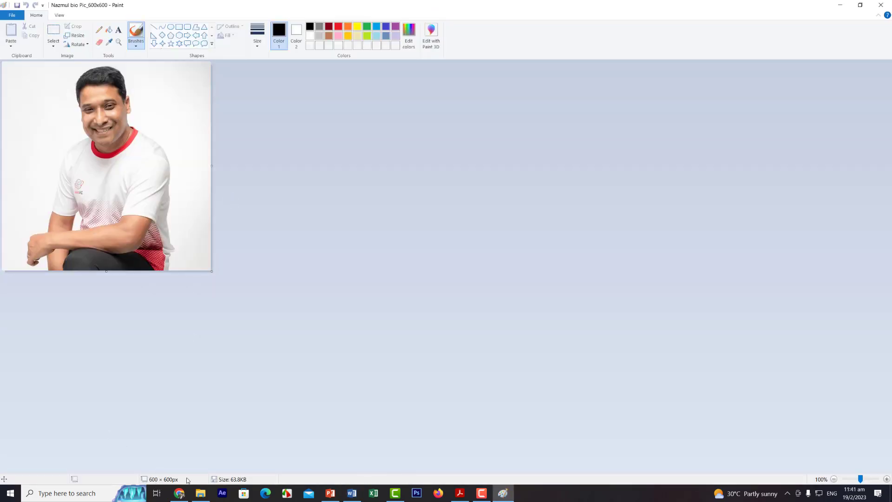
Extend the bio photo's canvas slightly, add a small brush dot, and close Paint.
left_click_drag(108, 273, 107, 271)
left_click(181, 255)
left_click(880, 5)
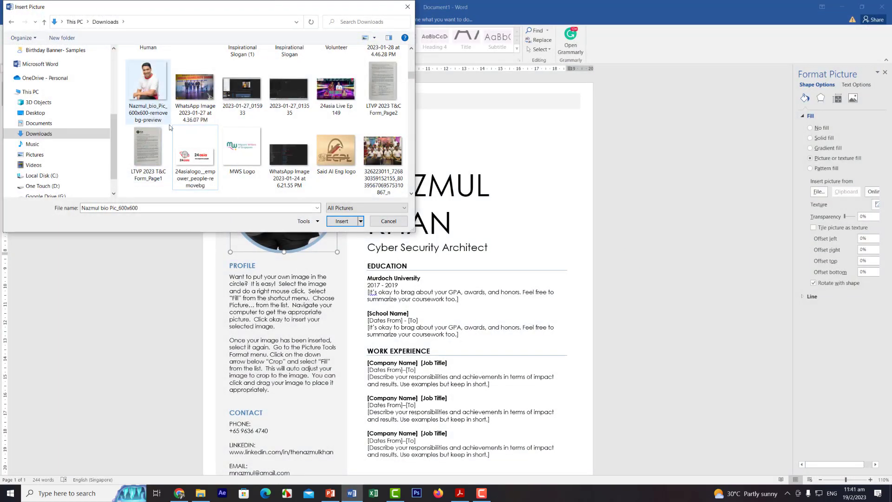
Insert the edited bio photo into the profile circle.
scroll(293, 139, "up", 2)
scroll(293, 139, "up", 5)
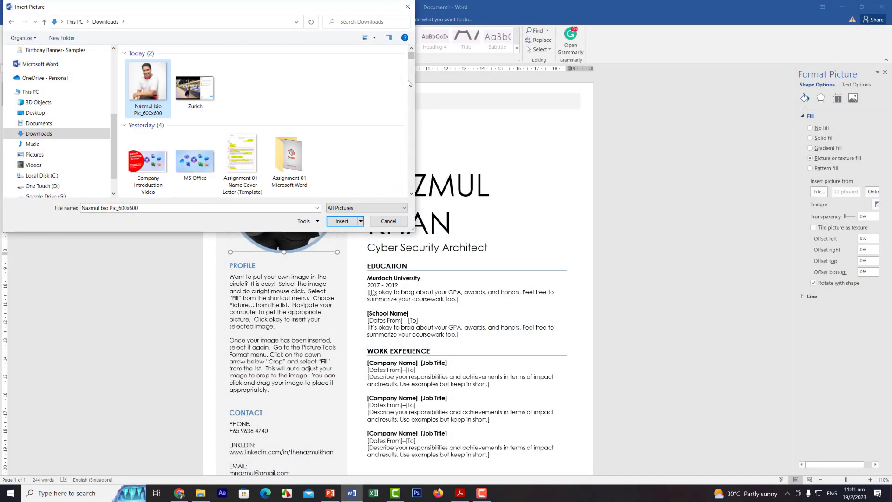
left_click(342, 221)
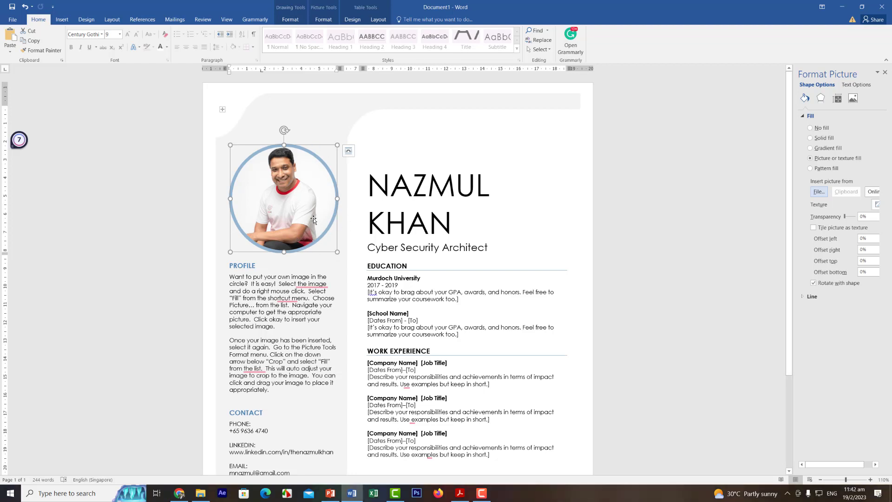
left_click(453, 208)
Check the photo's Format Picture fill-from-file option, then cancel without changing the picture.
left_click(284, 207)
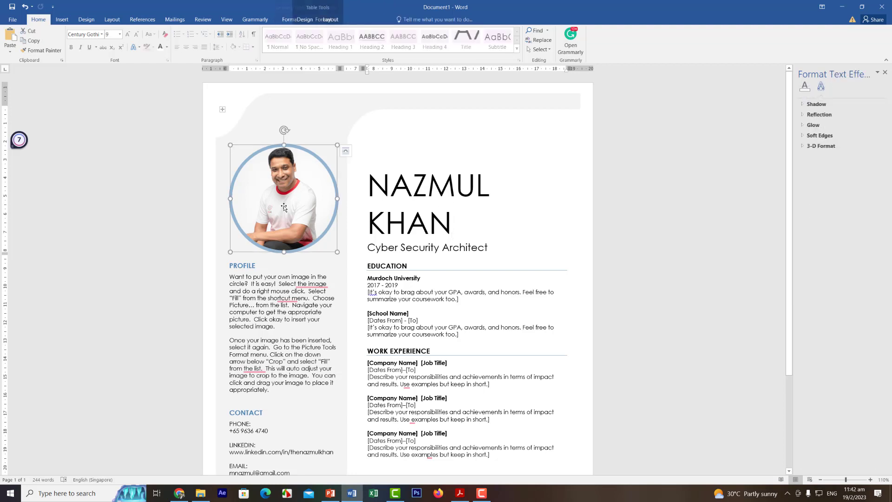
right_click(284, 207)
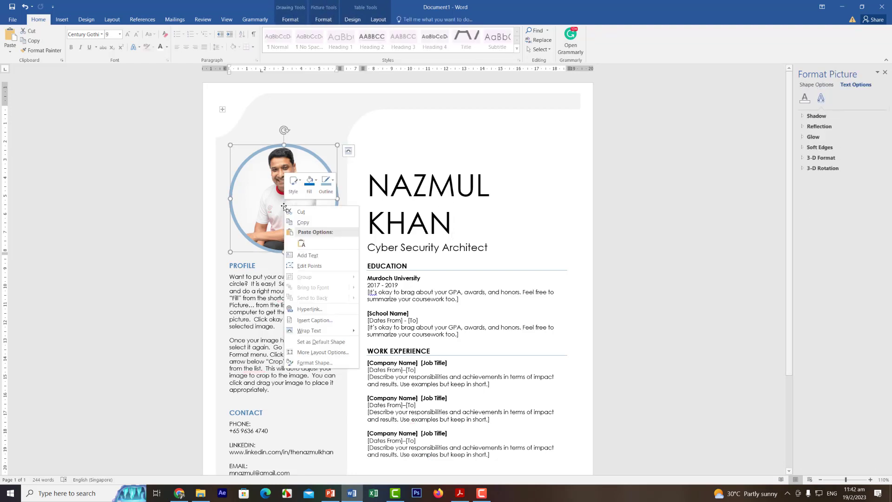
left_click(316, 365)
left_click(804, 99)
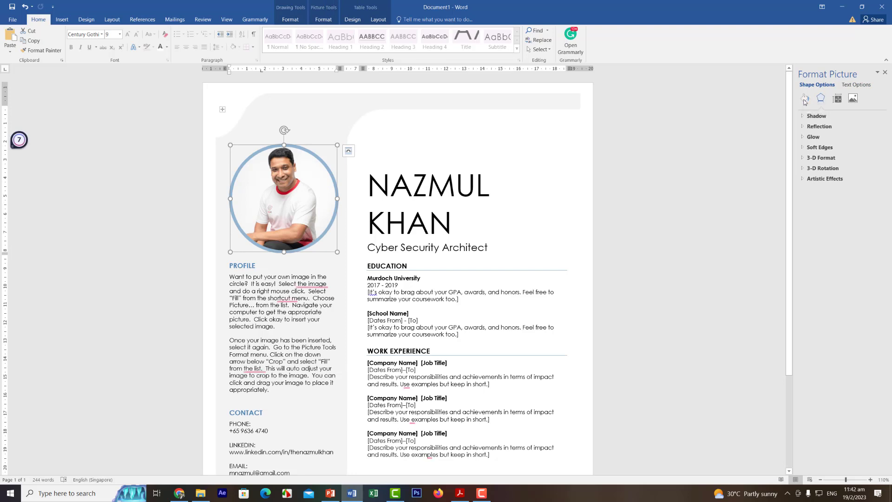
left_click(818, 192)
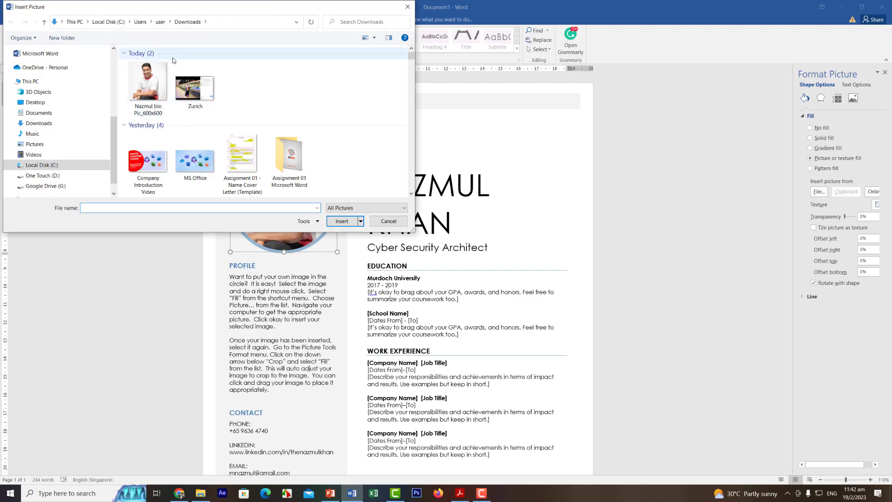
left_click(399, 222)
left_click(505, 227)
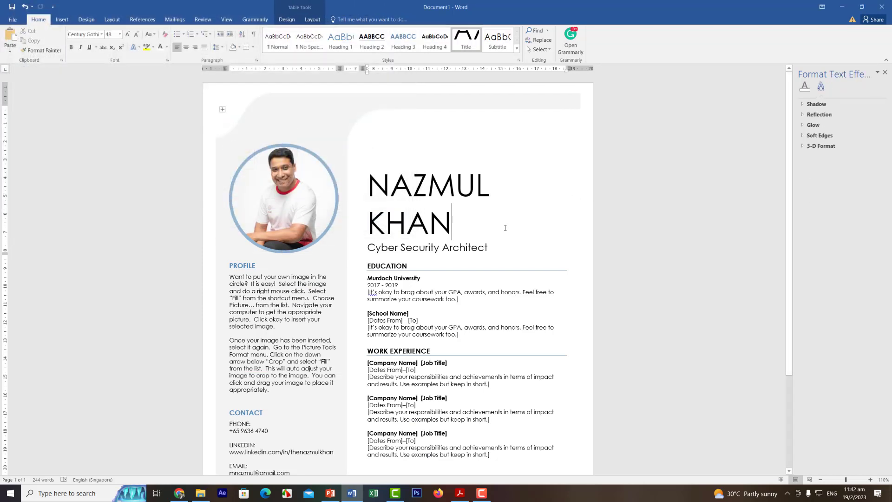
scroll(505, 228, "down", 5)
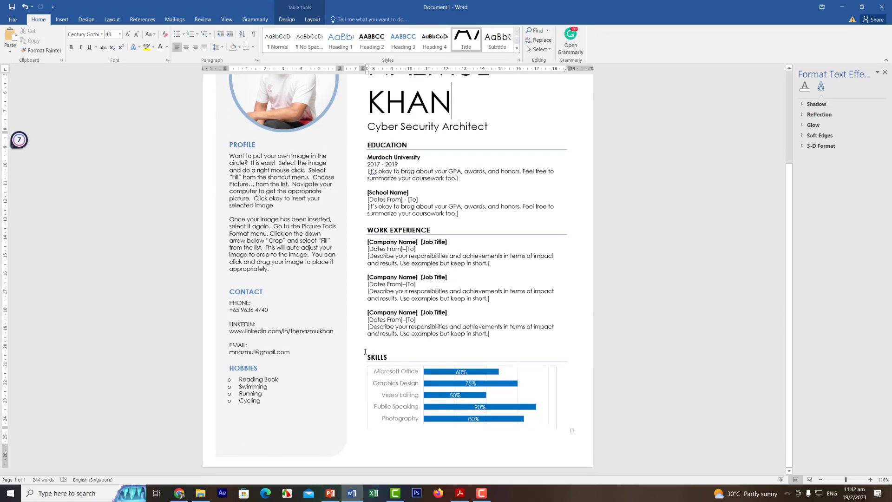
scroll(318, 386, "up", 5)
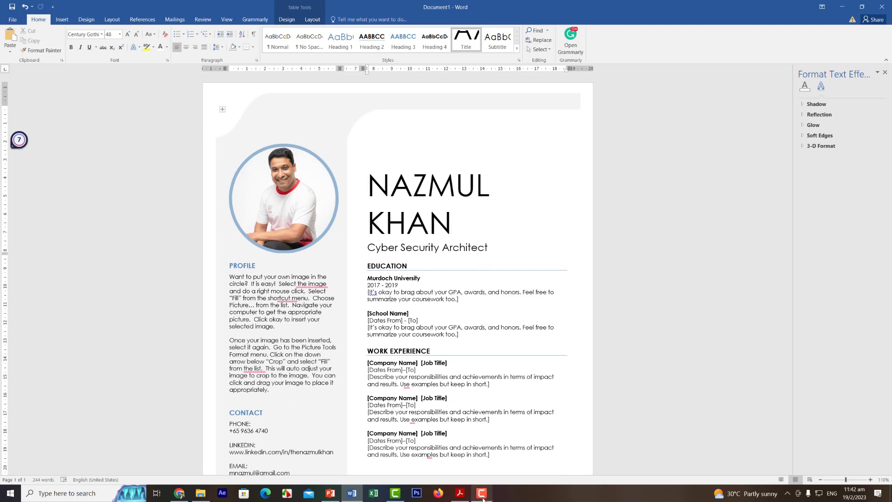
Copy the 'Passionate to work in a team' summary from the PDF CV and select Word's Profile placeholder text.
left_click(460, 493)
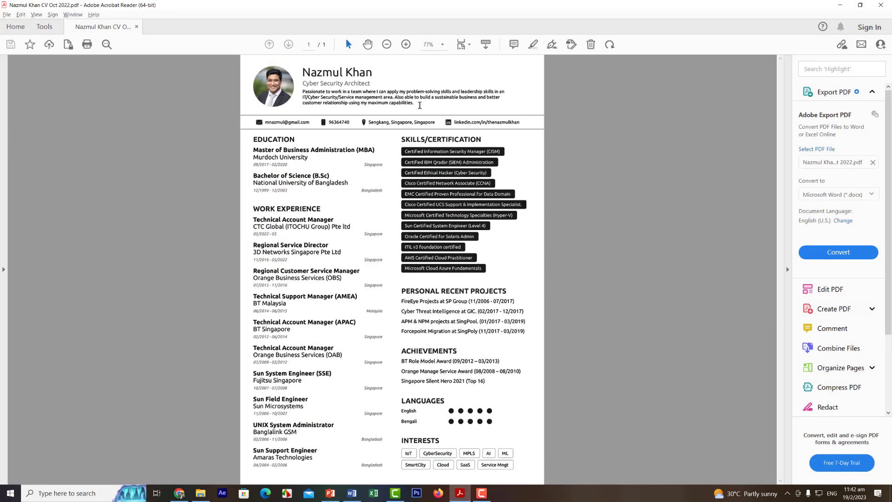
left_click_drag(302, 91, 412, 103)
right_click(410, 103)
left_click(429, 116)
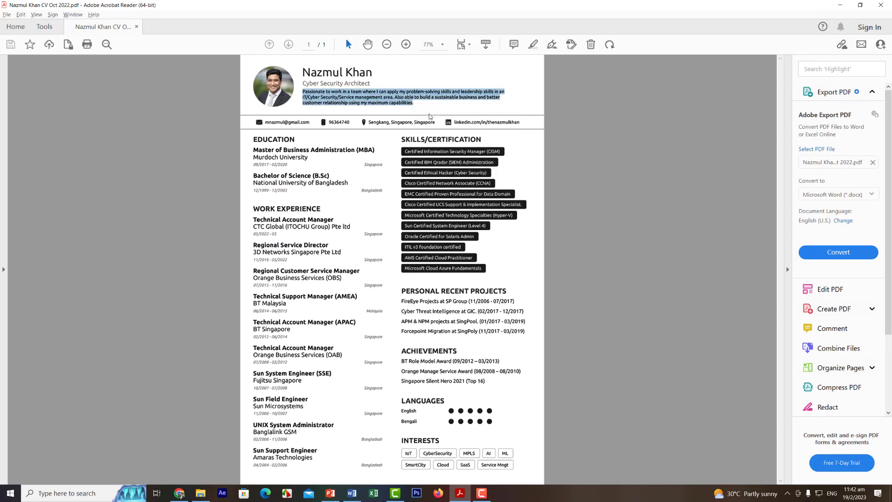
key("alt+Tab")
left_click_drag(229, 276, 268, 393)
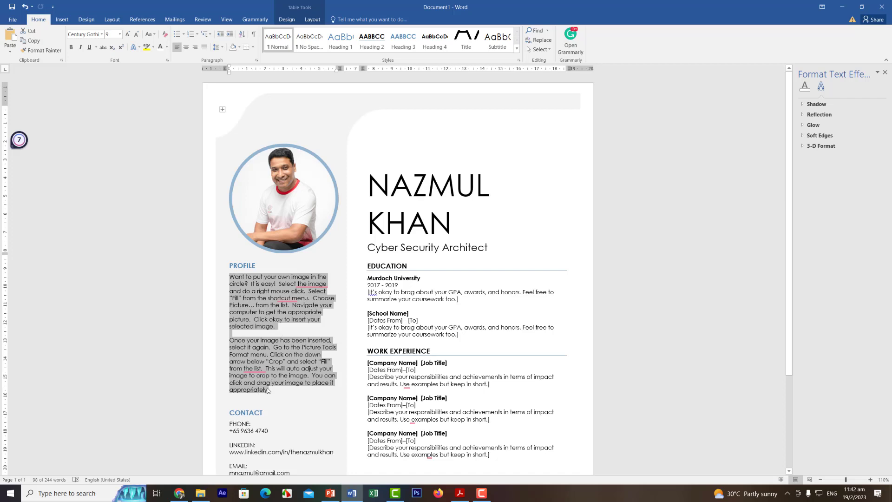
Paste the summary as plain text into Profile and clean up its line breaks and spacing.
right_click(266, 302)
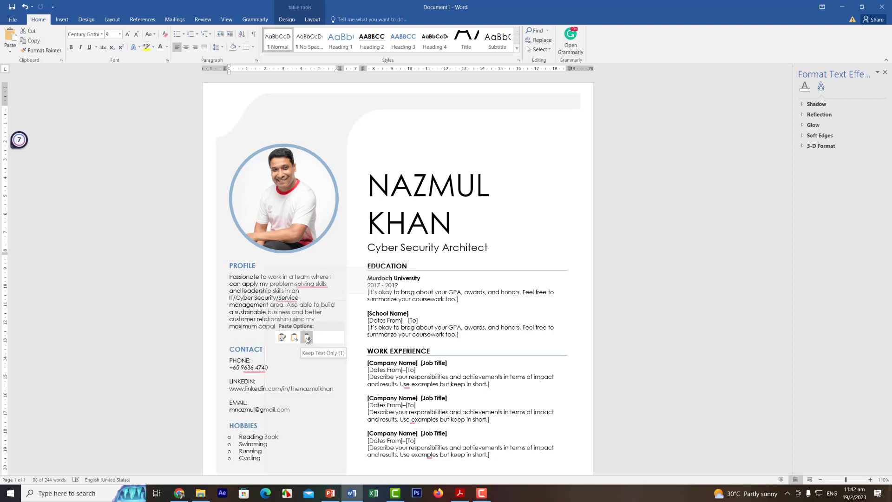
left_click(307, 338)
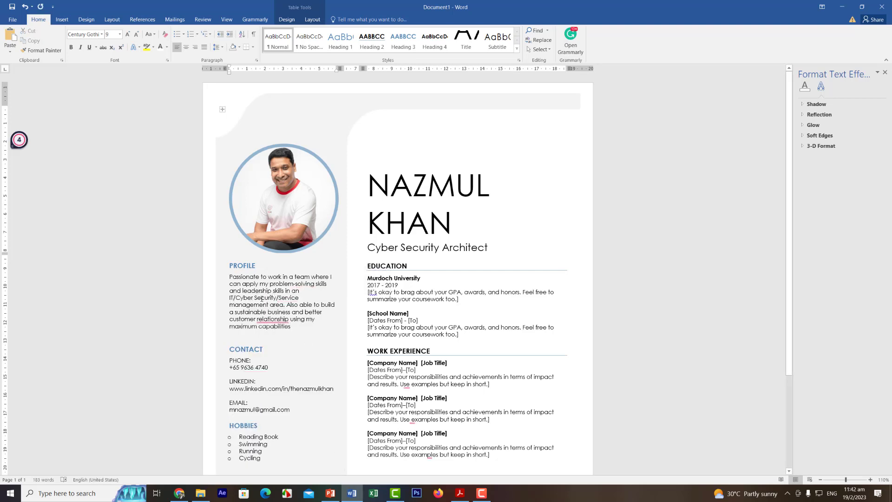
left_click(235, 298)
key("Delete")
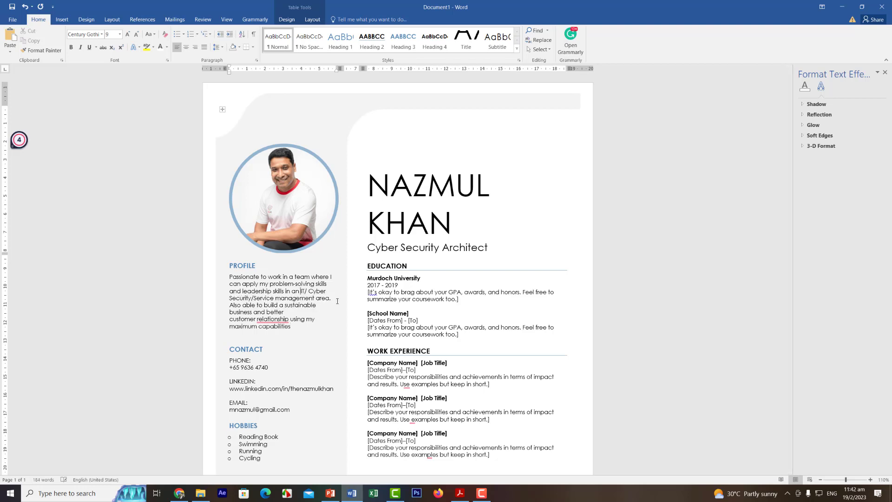
left_click(299, 312)
key("Delete")
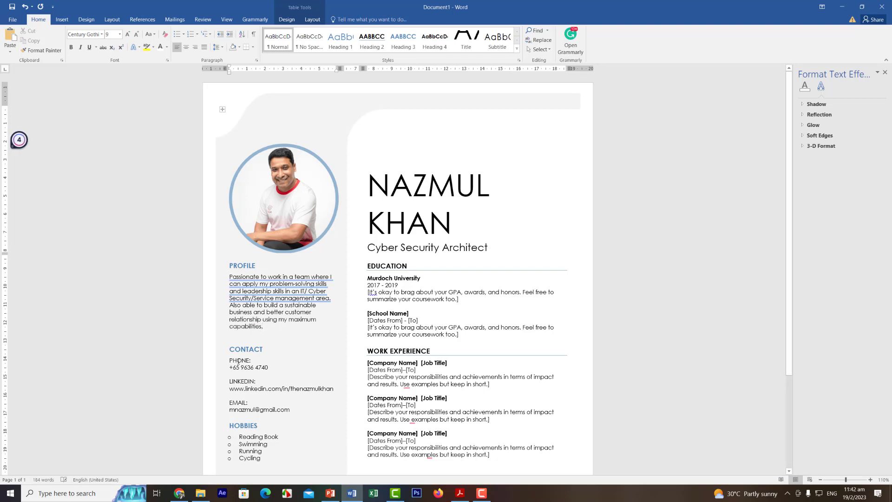
type(".")
Justify the Profile paragraph and correct 'relationship' to 'relationships'.
scroll(251, 279, "down", 3)
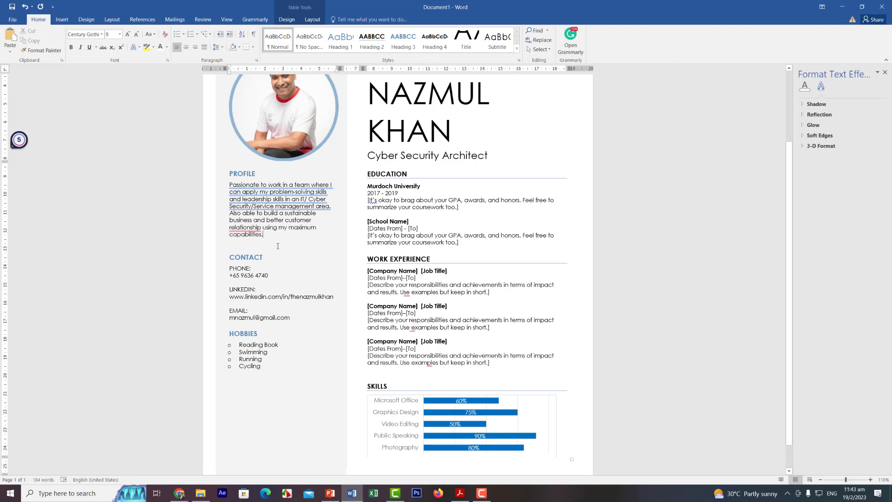
scroll(278, 246, "up", 2)
left_click_drag(263, 303, 231, 253)
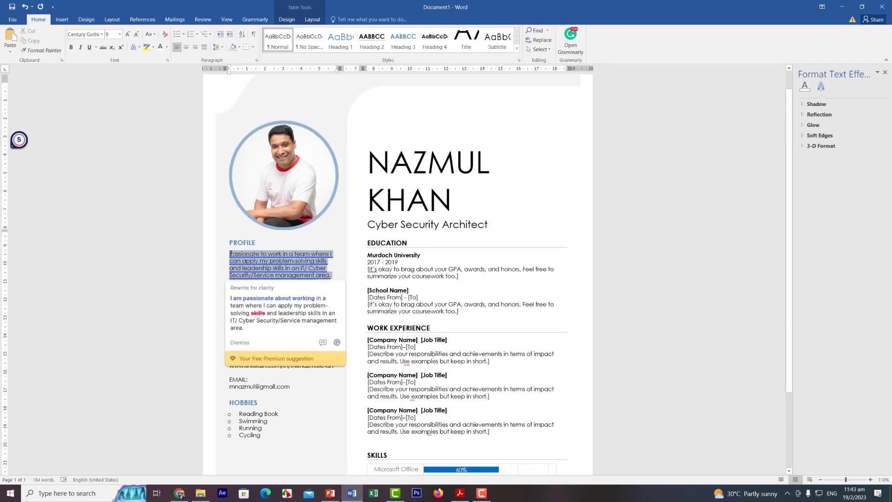
left_click(203, 47)
left_click(278, 304)
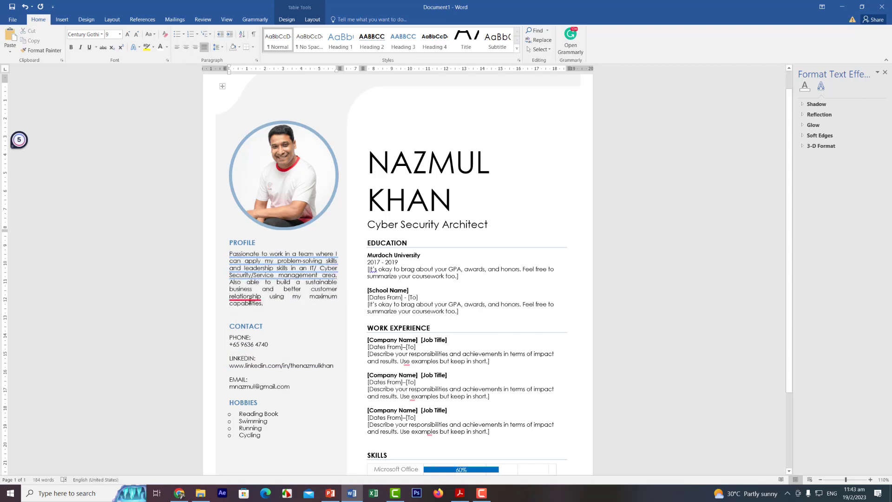
left_click(250, 299)
left_click(257, 321)
scroll(244, 403, "down", 4)
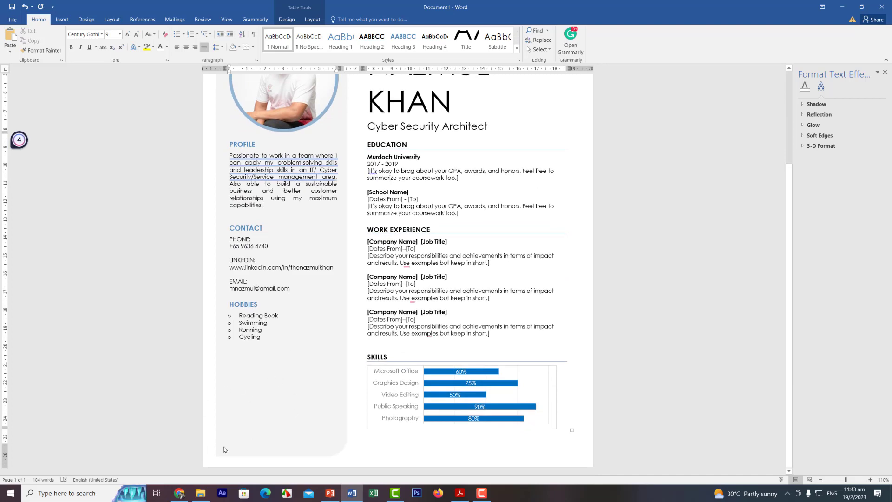
scroll(227, 367, "up", 5)
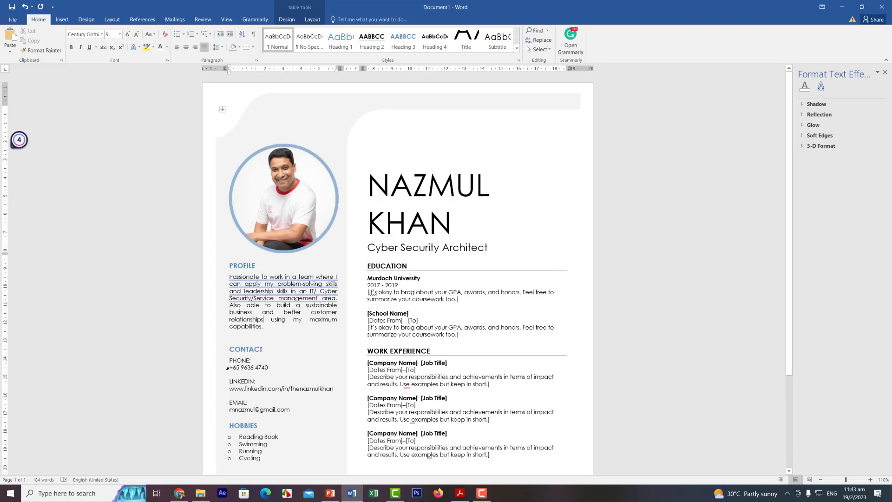
scroll(228, 368, "down", 5)
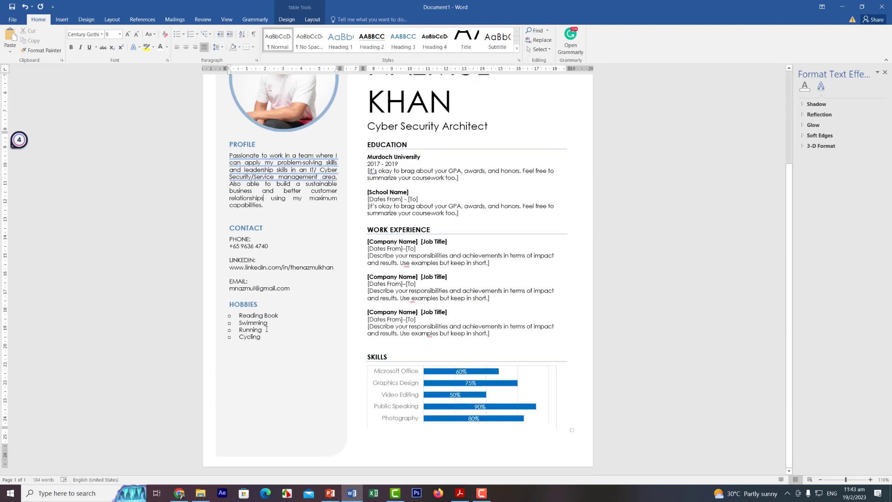
Paste a duplicate of the HOBBIES heading and list below Cycling.
left_click_drag(260, 337, 230, 301)
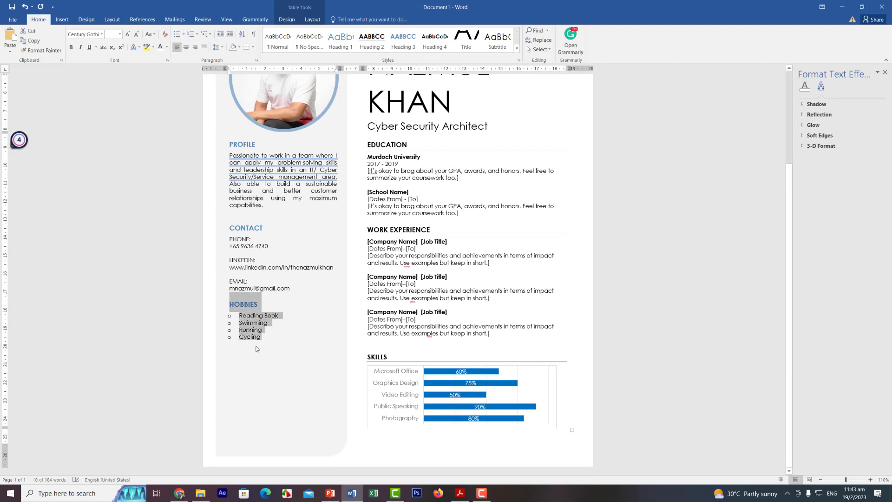
left_click(252, 361)
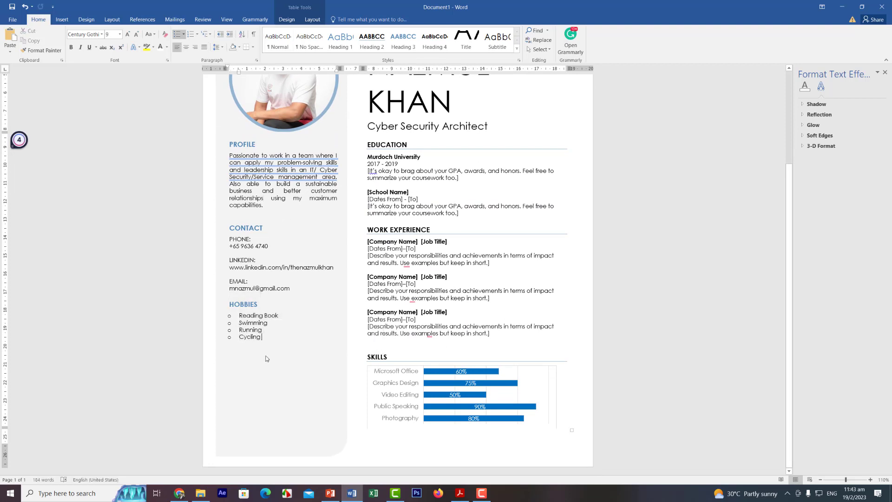
key("Return")
key("Return")
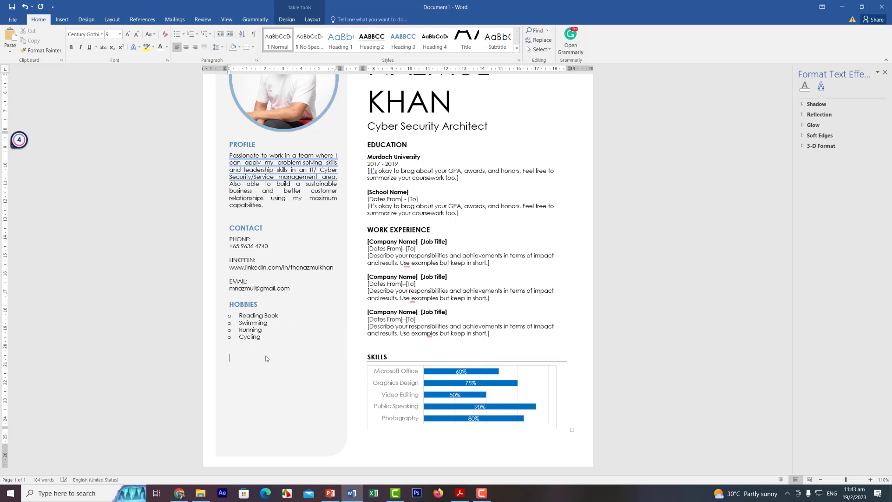
key("ctrl+v")
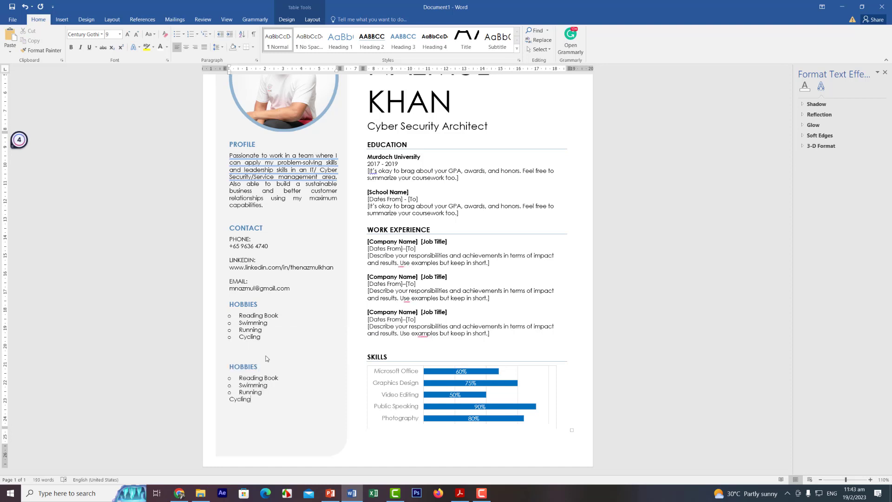
Add a blank line above the first HOBBIES heading, undoing the email's automatic hyperlink.
double_click(230, 297)
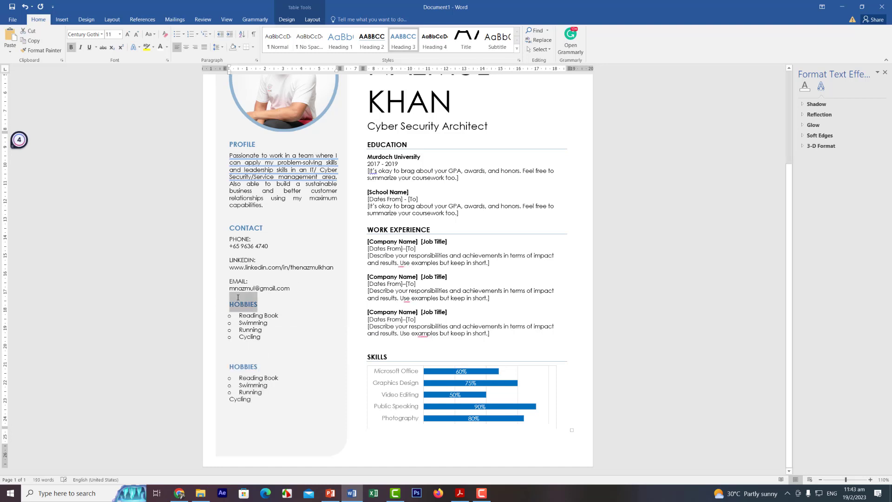
left_click(301, 288)
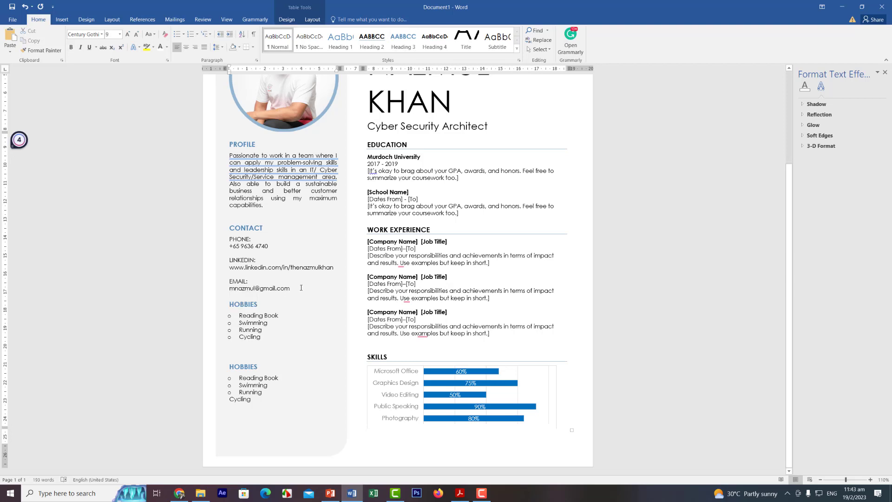
key("Return")
key("ctrl+z")
Rename the copied heading to CERTIFICATION and change the first items to CISSP, SIEM and CEH.
double_click(238, 374)
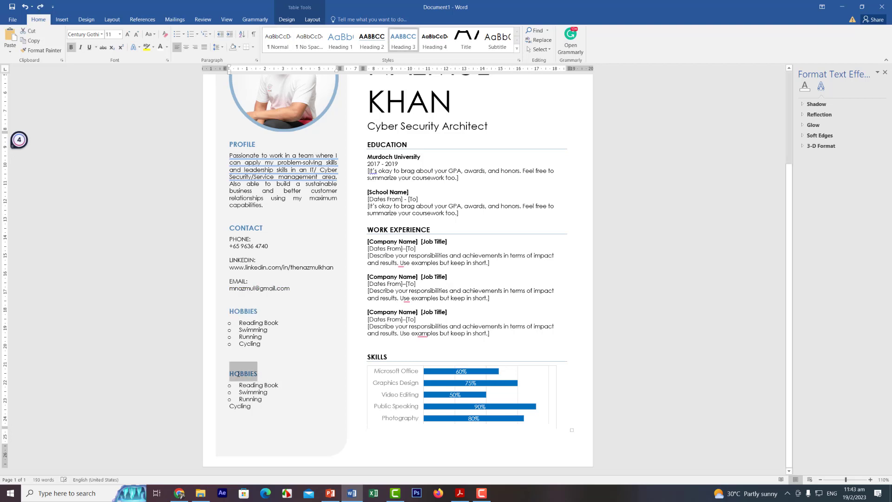
type("CERTIFICATION")
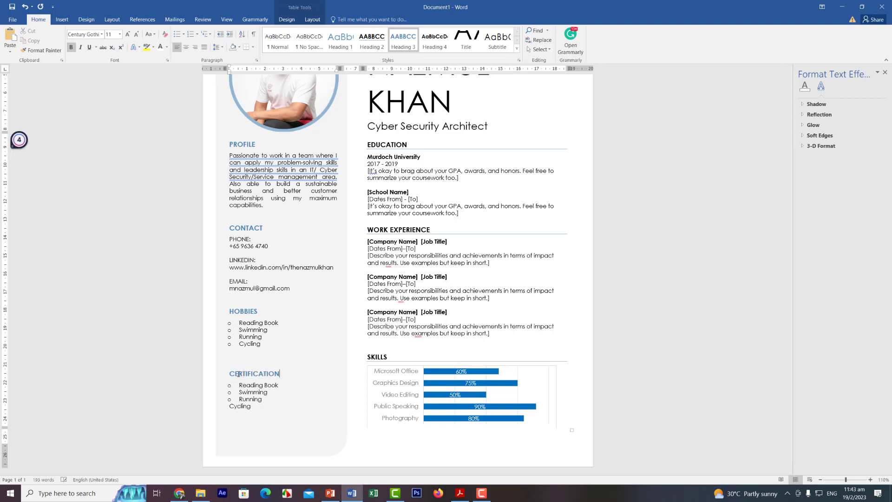
triple_click(263, 385)
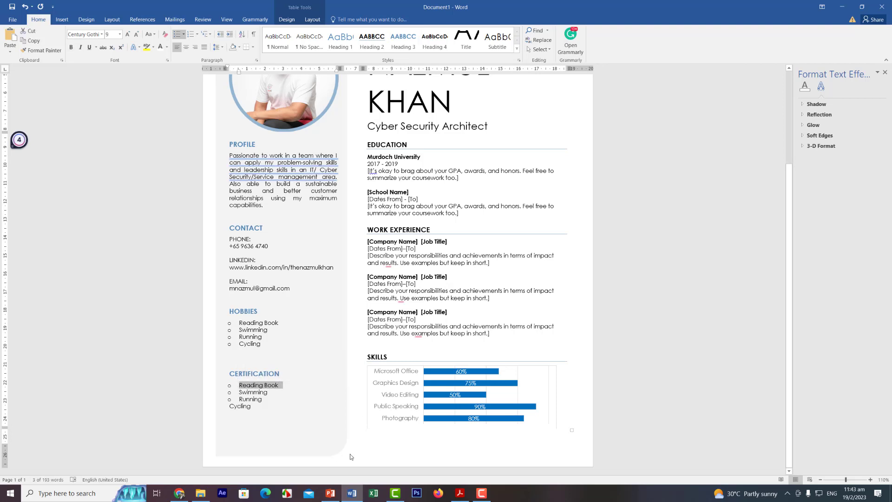
type("CISSP")
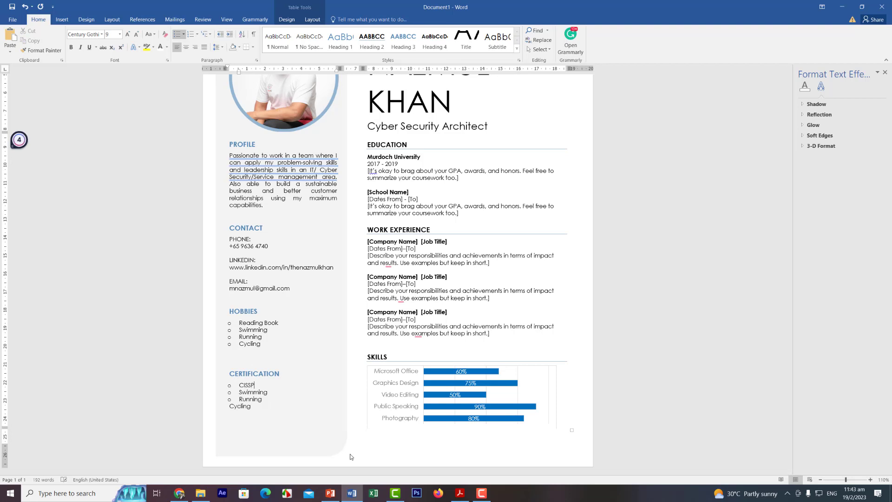
left_click_drag(272, 392, 238, 392)
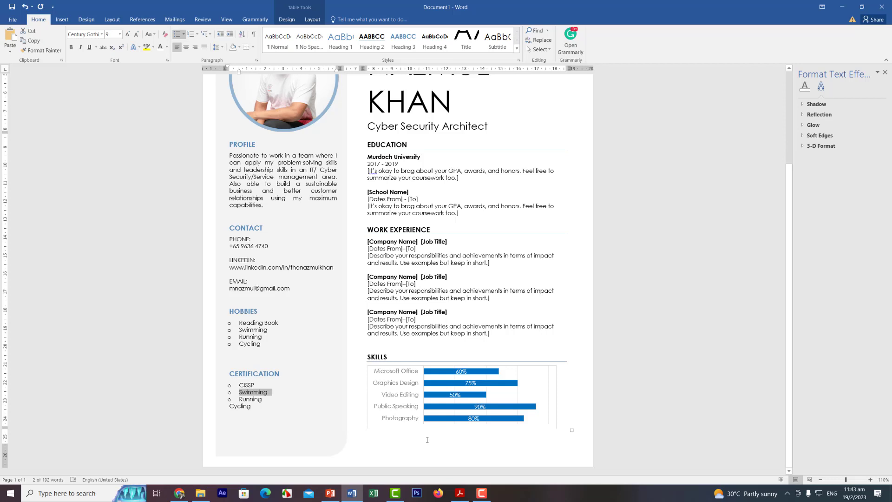
type("SIEM")
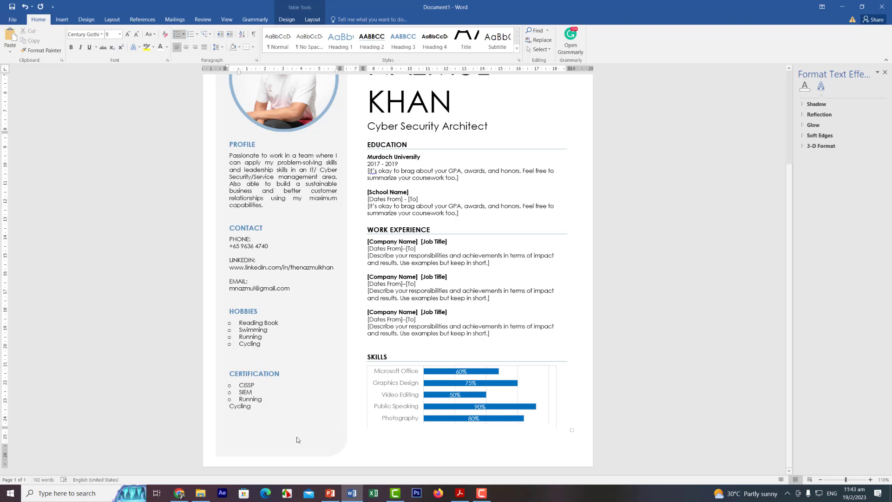
left_click_drag(245, 398, 238, 398)
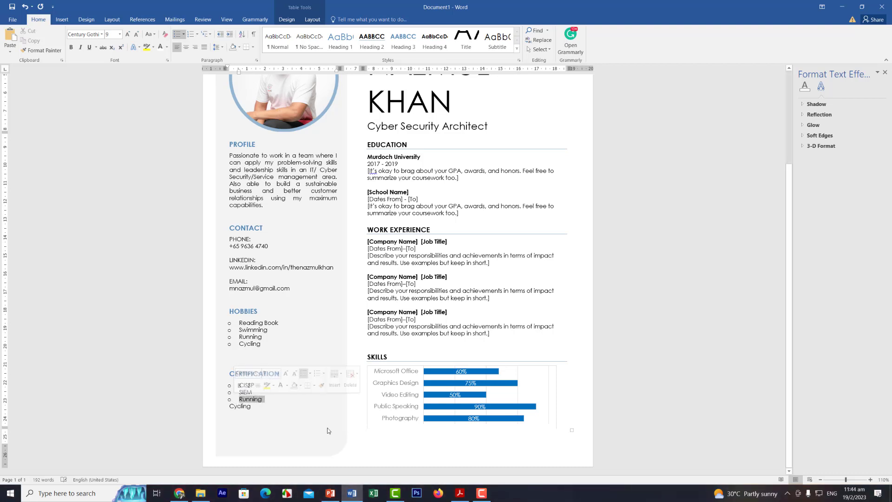
type("CEH")
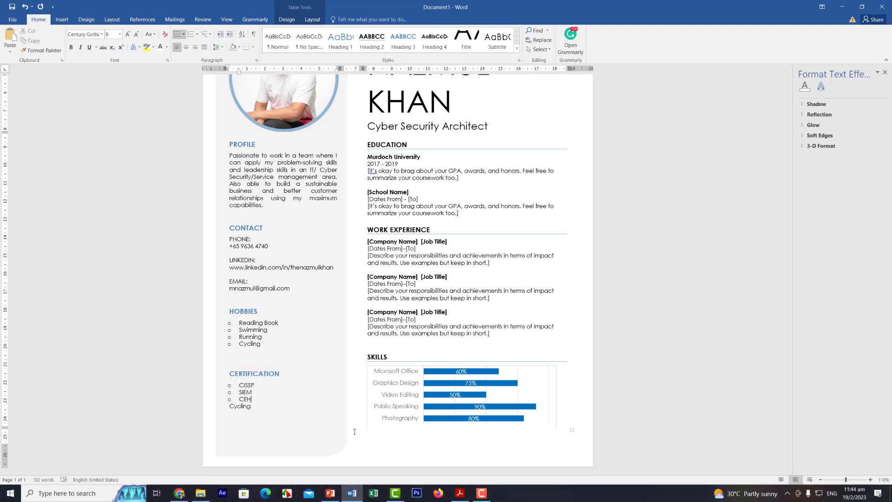
Add MCSA and AWS Architect bullets in place of Cycling, removing the extra bullet.
key("Return")
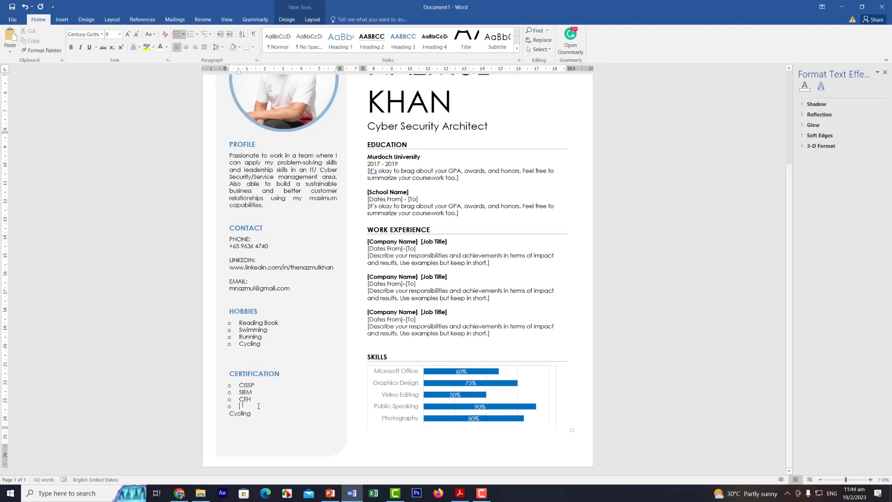
type("M")
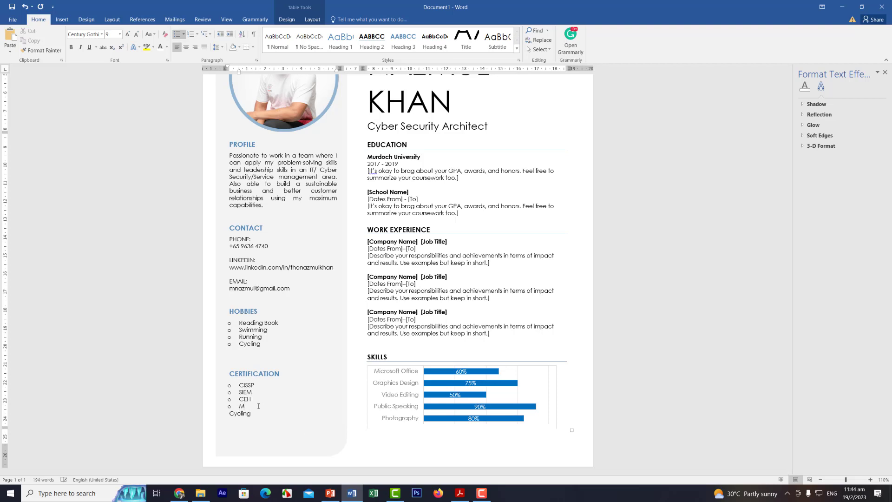
type("CSA")
left_click_drag(252, 413, 225, 417)
key("BackSpace")
type("AWS Arc")
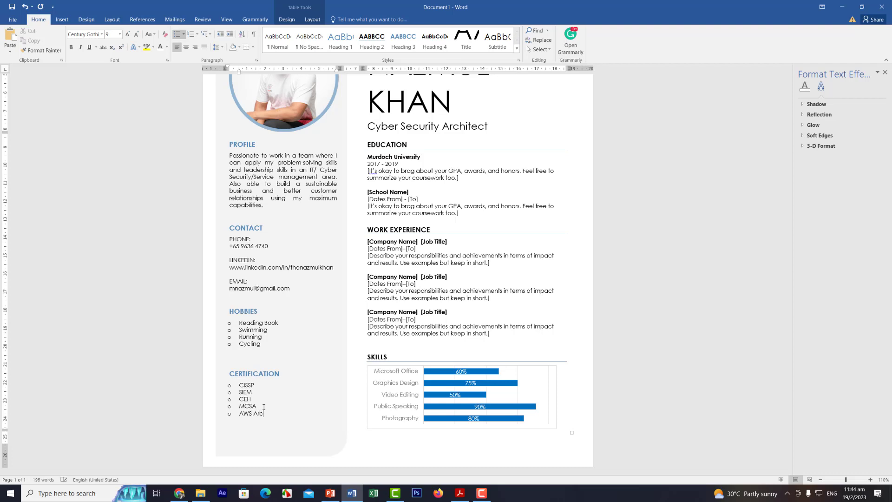
type("hitect")
key("Return")
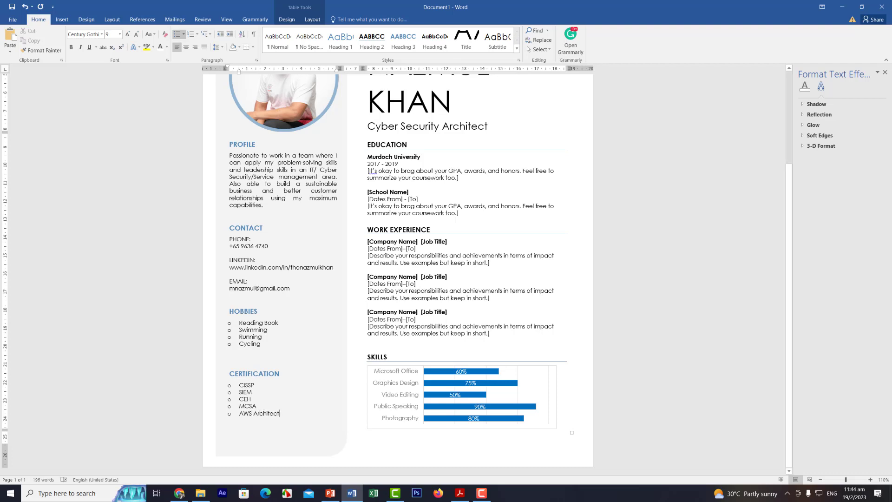
key("BackSpace")
key("BackSpace")
key("BackSpace")
key("BackSpace")
key("BackSpace")
key("BackSpace")
key("BackSpace")
key("BackSpace")
key("BackSpace")
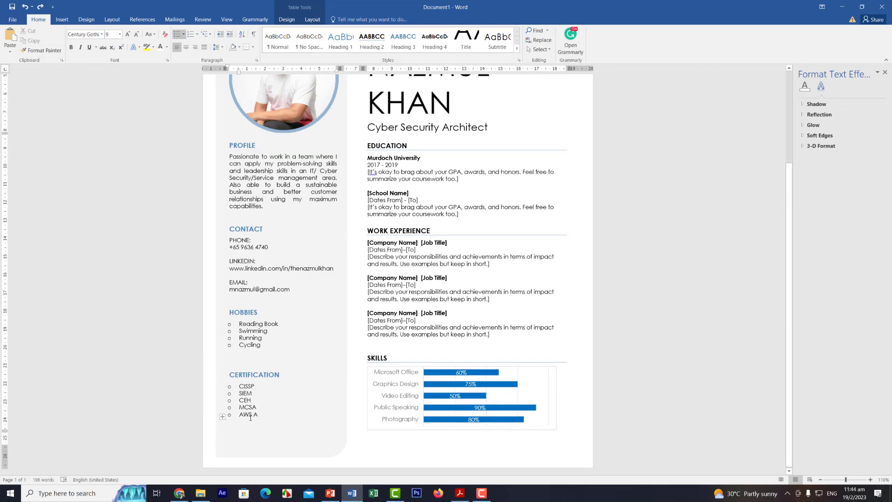
type("rchitect")
scroll(330, 266, "up", 3)
scroll(505, 367, "down", 3)
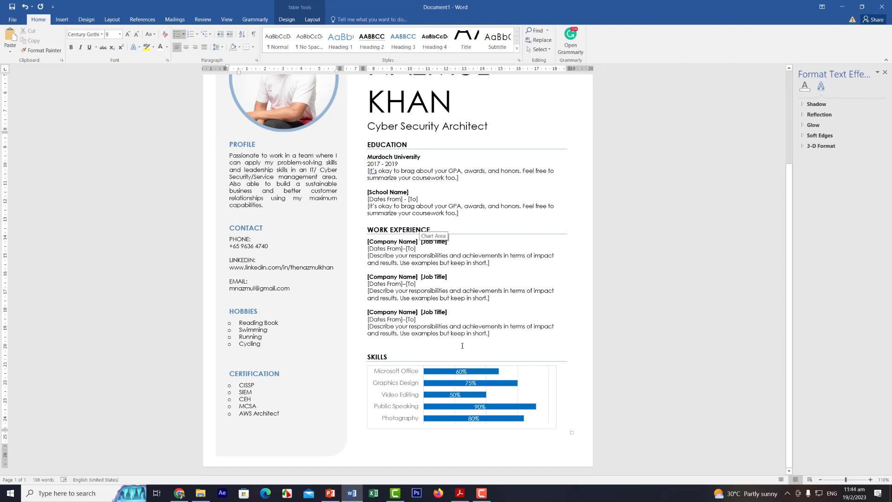
Enter 'CTC Global Singapore Pte Ltd.' as the first job's company name.
scroll(413, 279, "up", 1)
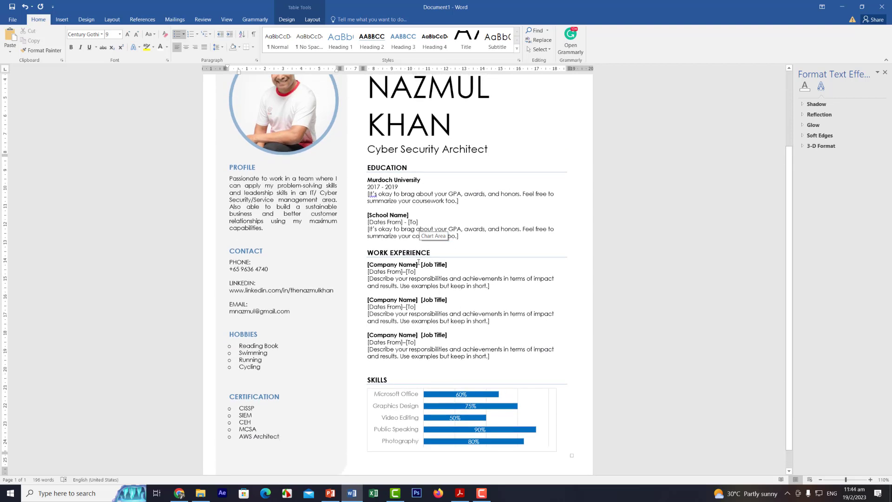
left_click(417, 264)
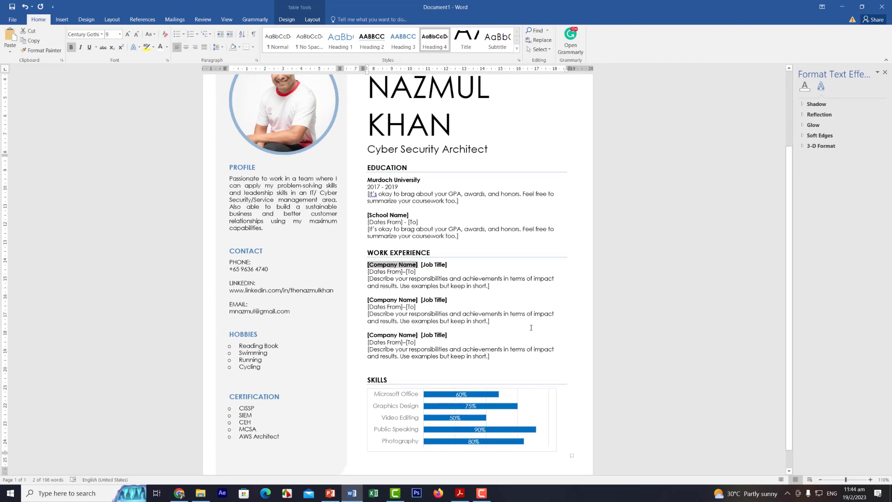
type("CTC Gl")
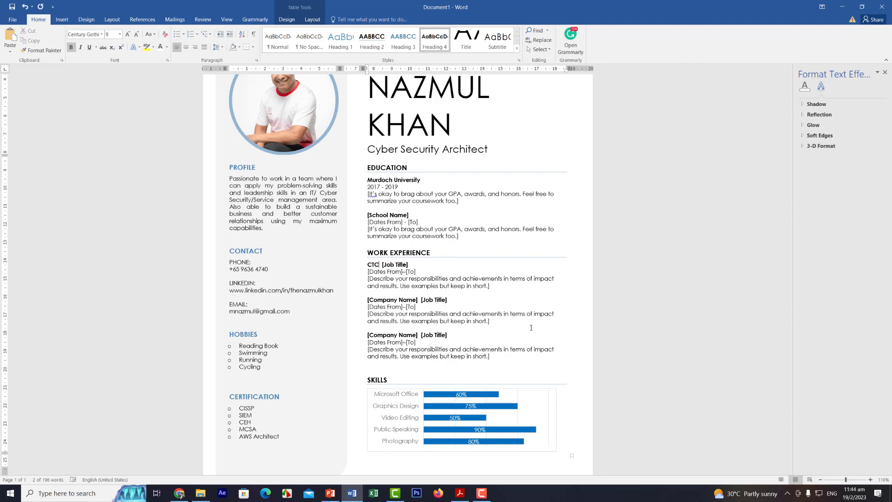
type("obal Singa")
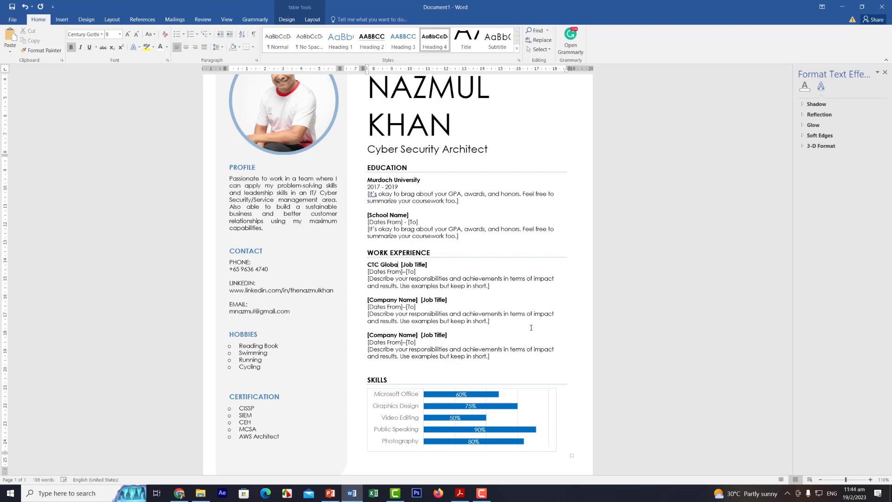
type("pore PTE")
key("BackSpace")
key("BackSpace")
type("te Ltd.")
Set the first job's title to Cyber Security Architect and dates to May 2022 - Till Now.
left_click(481, 266)
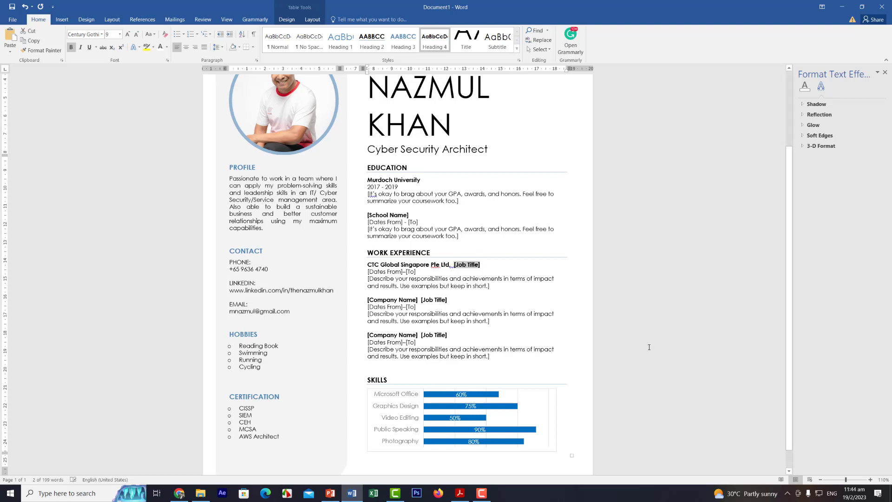
type("Cyber Security ")
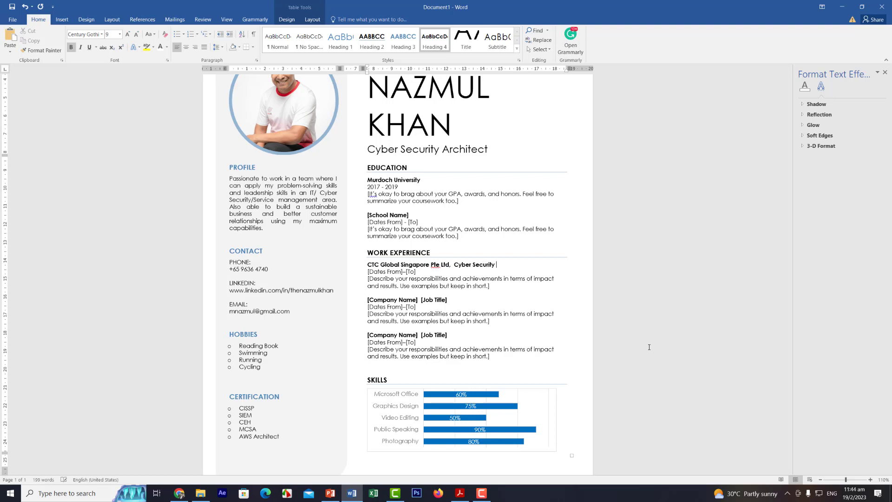
type("Architect")
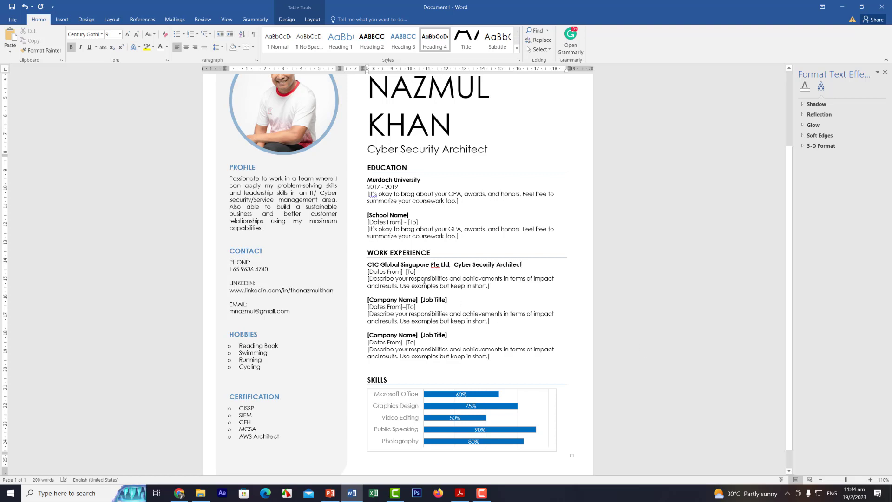
left_click_drag(421, 273, 367, 274)
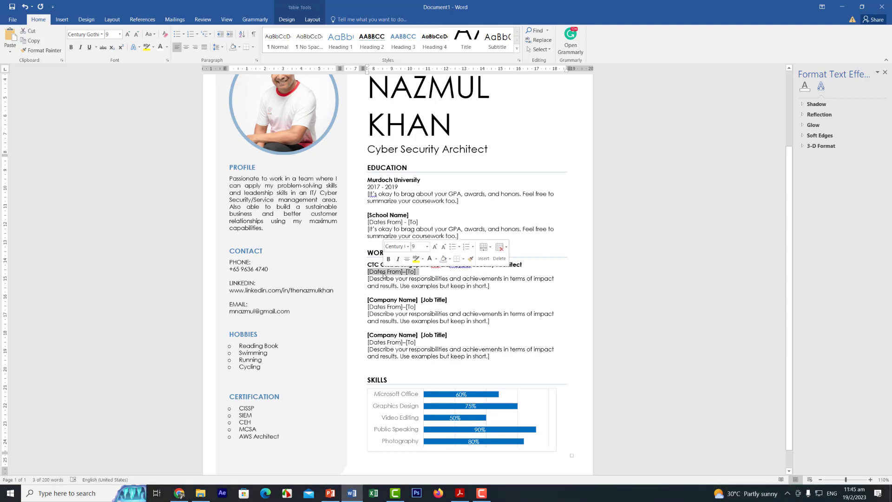
type("May 2022 - T")
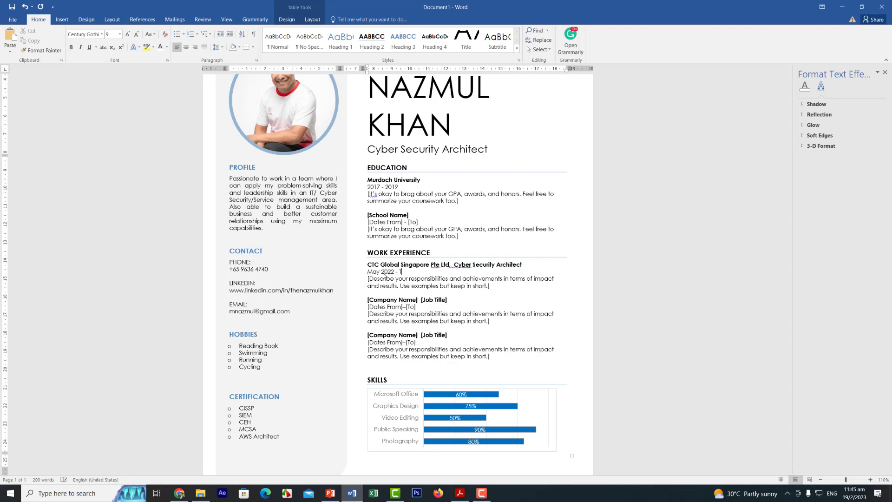
type("ill Now")
left_click(491, 286)
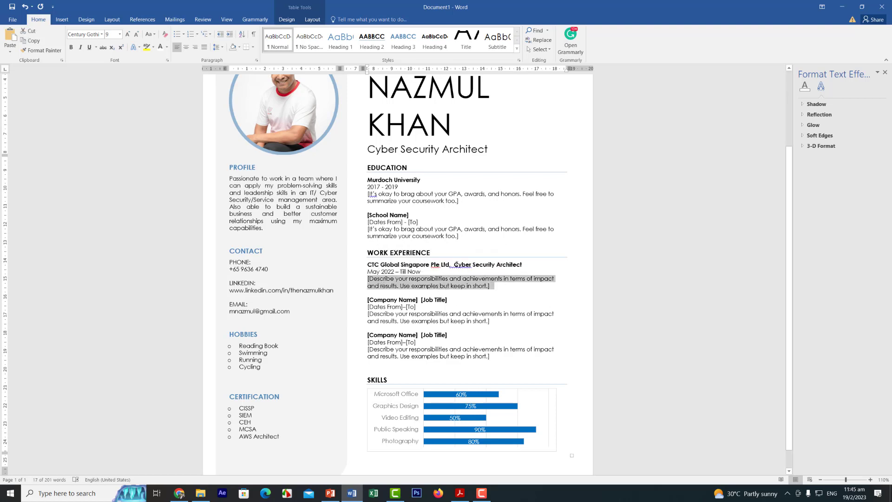
left_click(453, 264)
key("BackSpace")
left_click(485, 289)
Enter '3D Networks Singapore Pte Ltd, Regional Service Director' as the second job's company and title.
left_click(419, 299)
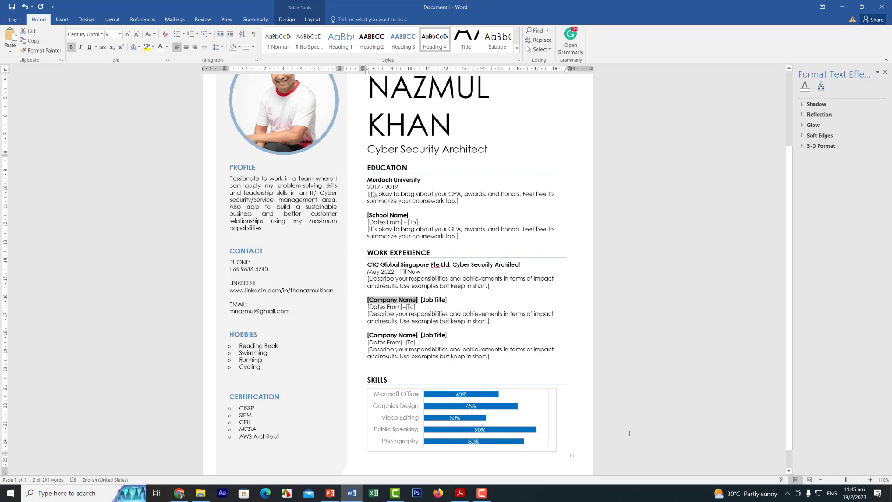
type("Regional S")
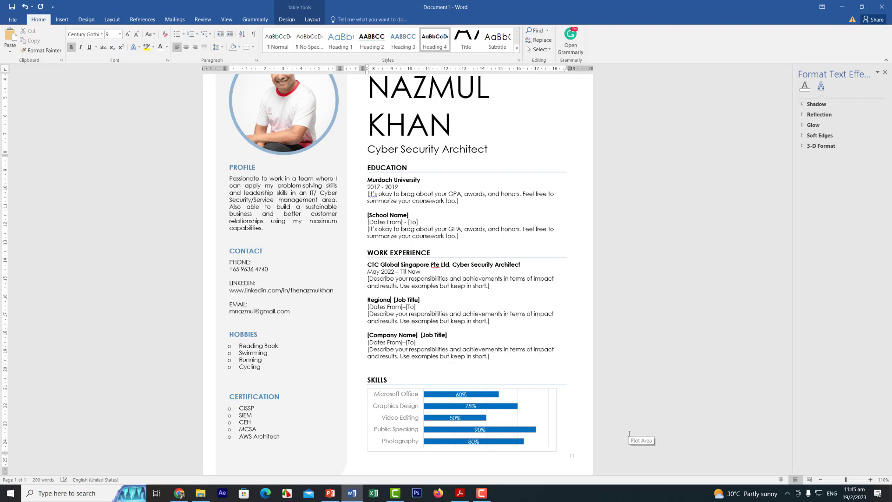
type("ervice Director")
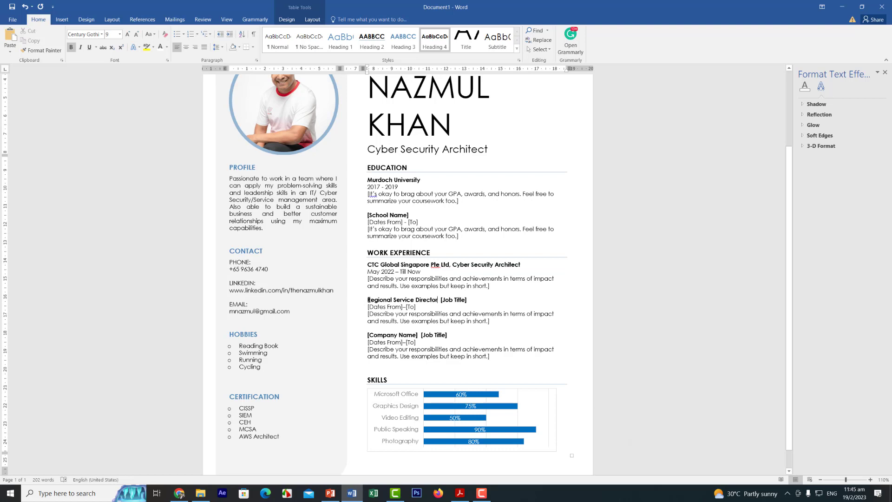
type("C")
key("BackSpace")
type("3D Networks ")
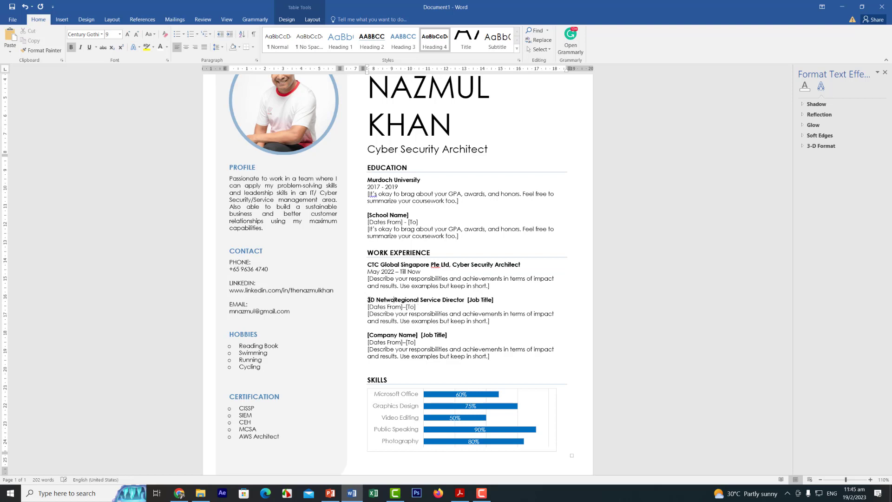
type("Singapore ")
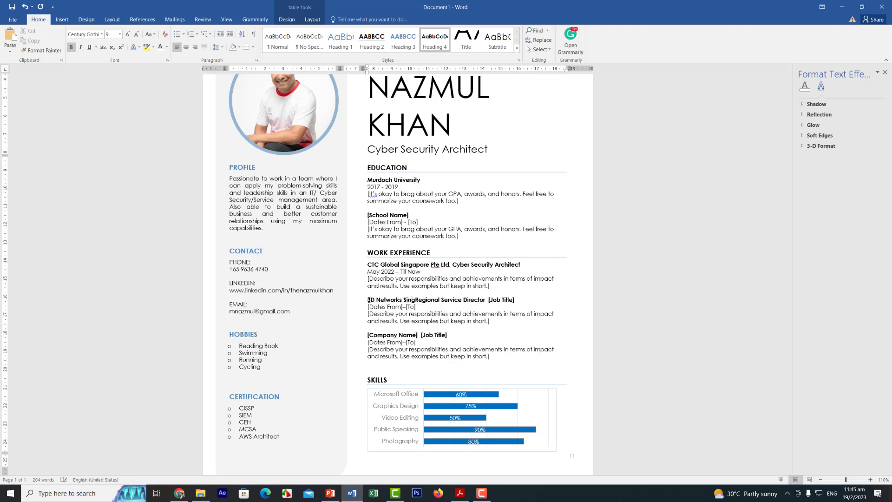
type("Pte Ltd,")
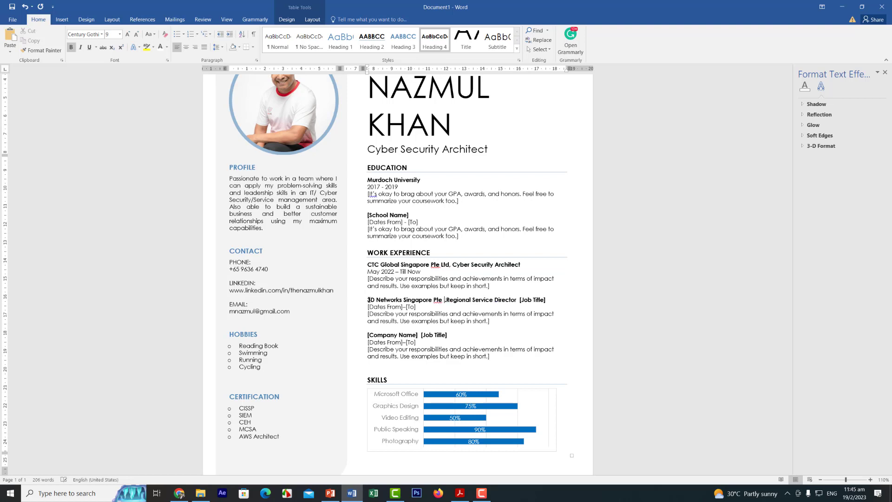
left_click(532, 301)
key("BackSpace")
Set the second job's dates to Nov 2006 - May 2022.
left_click(417, 307)
type("Nov")
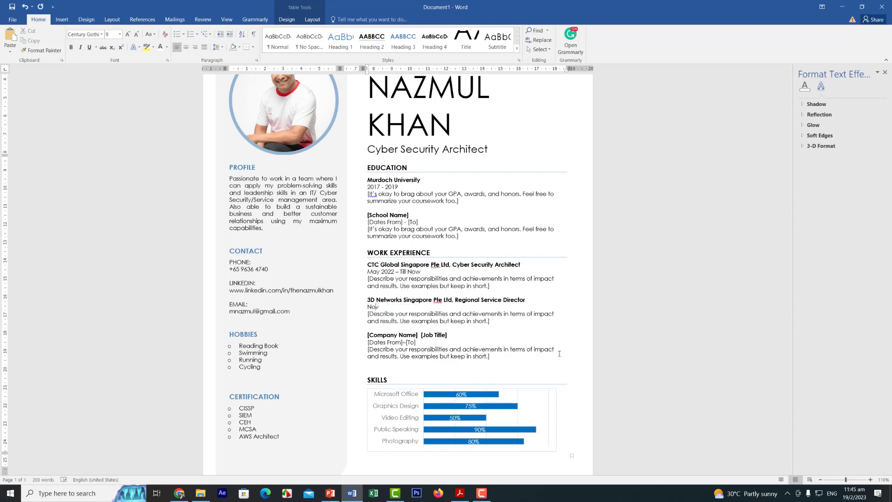
type(" 2006 - May 2022")
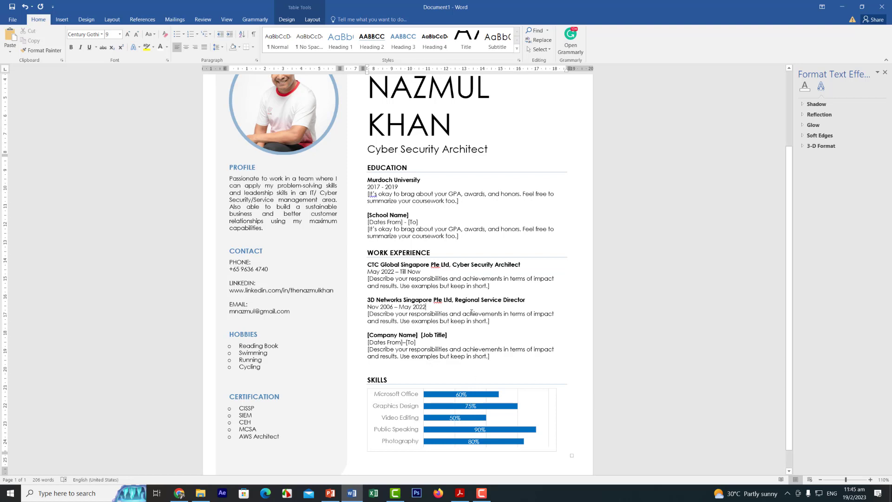
triple_click(496, 316)
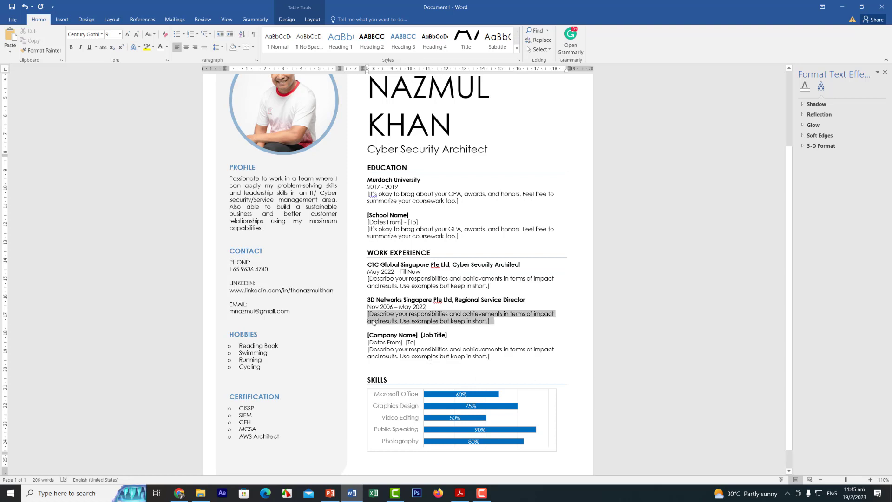
scroll(457, 300, "down", 1)
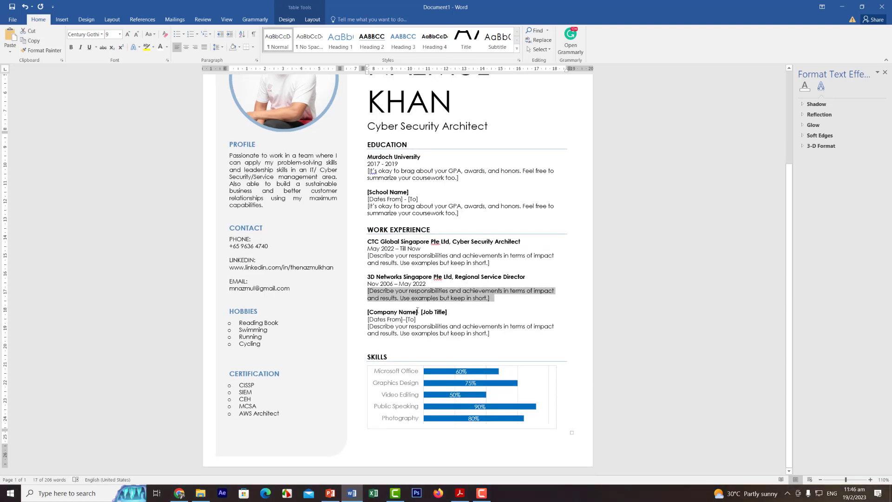
Enter 'France Telecom, Customer Service Manager' as the third job, removing the Job Title placeholder.
left_click(418, 312)
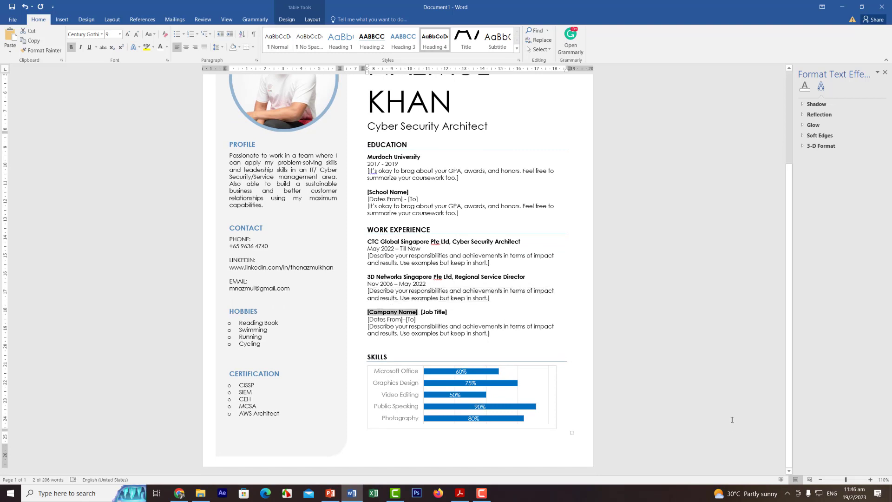
type("France")
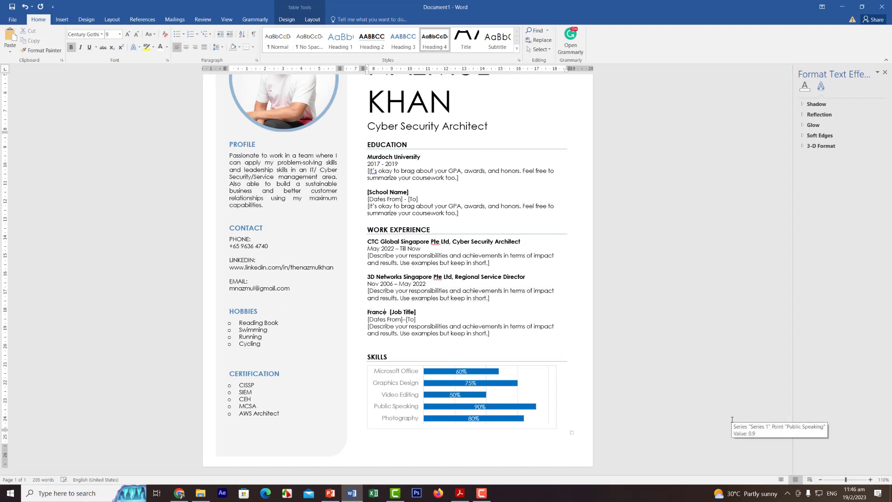
type(" Telecom, ")
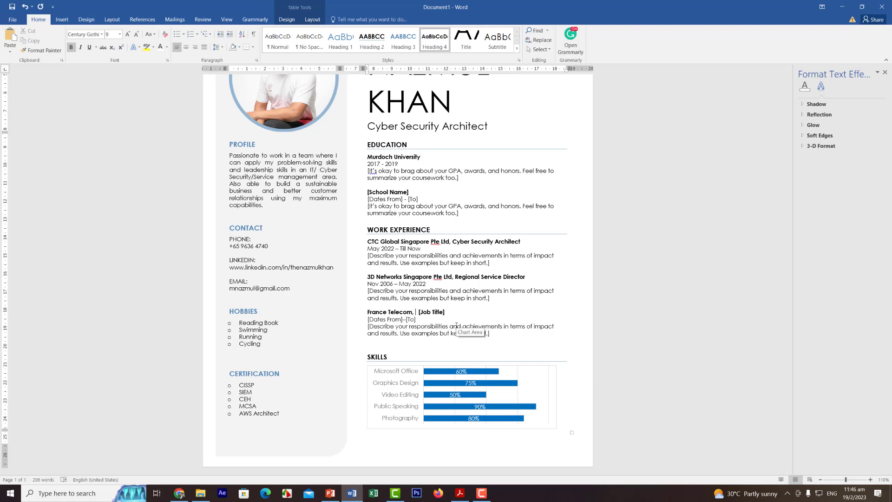
type("Customer Service Manager")
key("shift+End")
key("Delete")
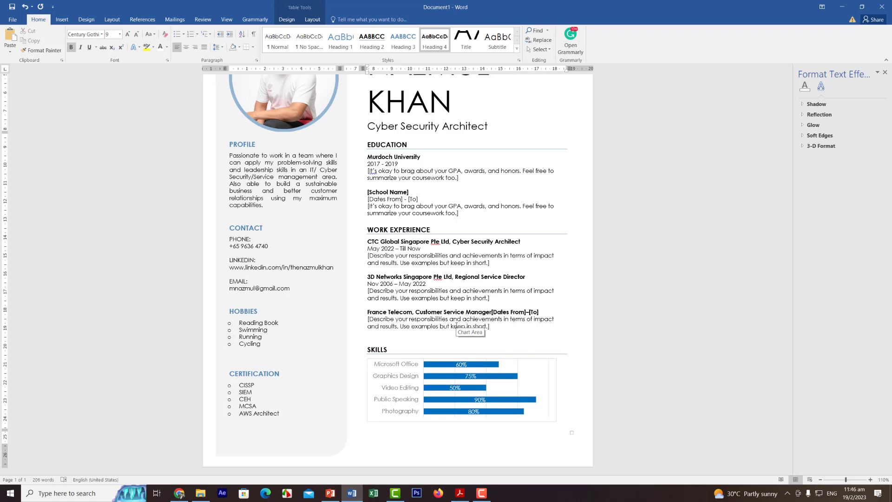
key("Return")
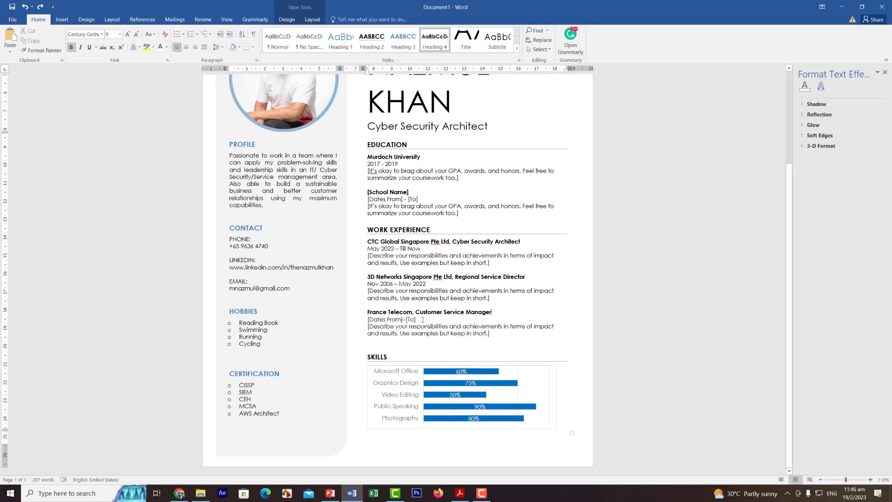
Replace the third job's date placeholder with 'Jul 2015 - Nov 20'.
left_click(354, 321)
left_click(410, 320)
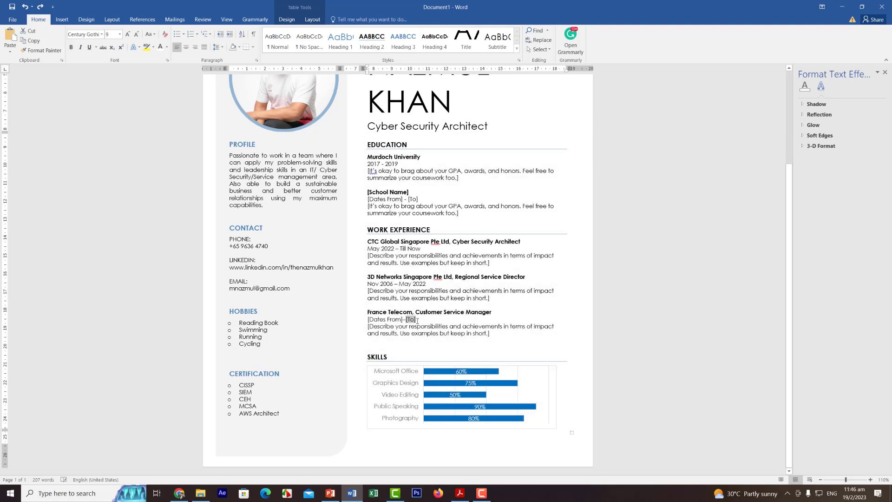
left_click_drag(416, 320, 367, 320)
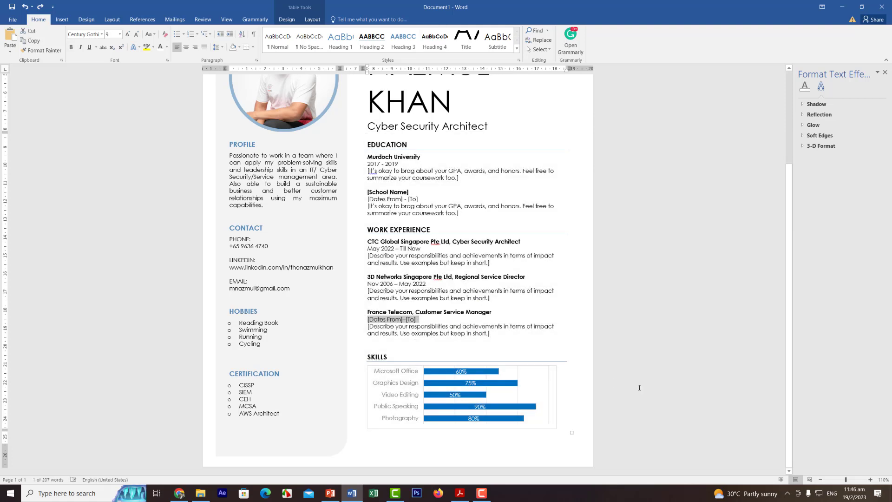
type("Jul 200")
key("BackSpace")
type("15")
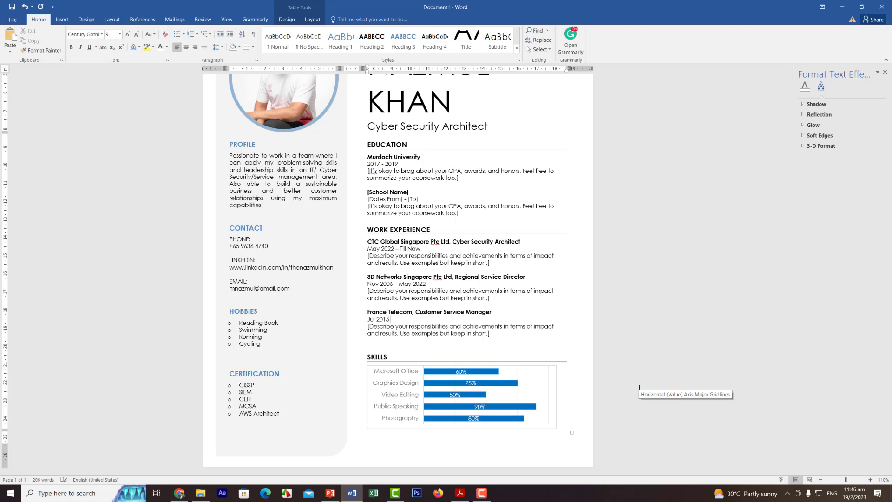
type(" - Nov 2016")
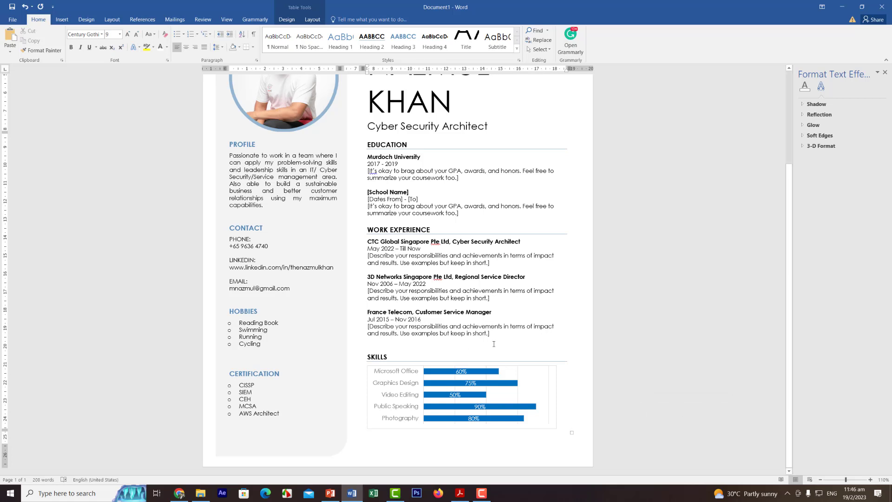
triple_click(391, 331)
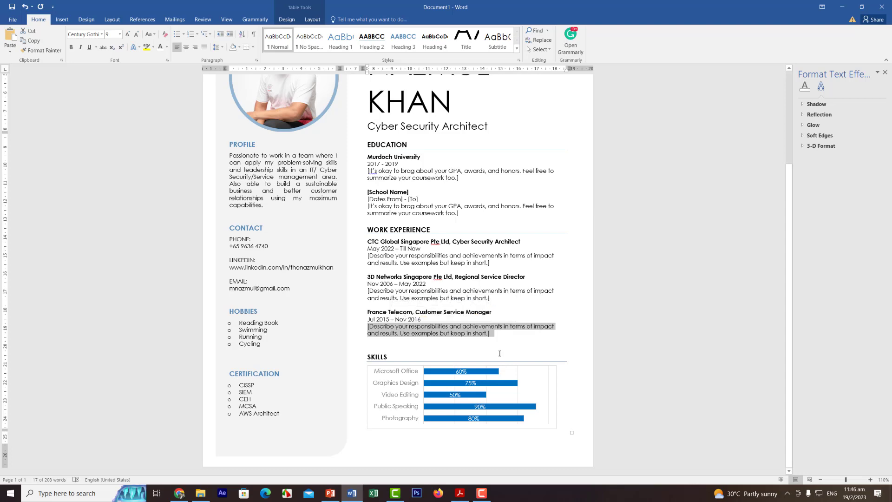
scroll(495, 299, "up", 5)
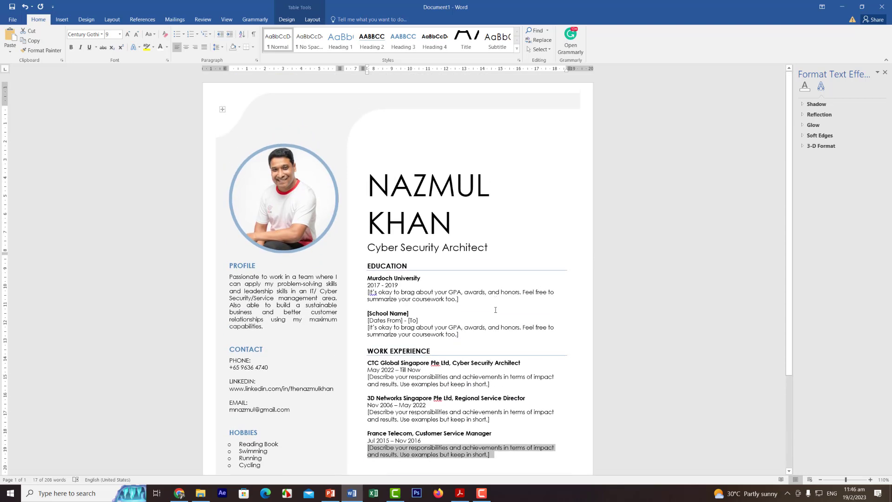
scroll(550, 290, "down", 5)
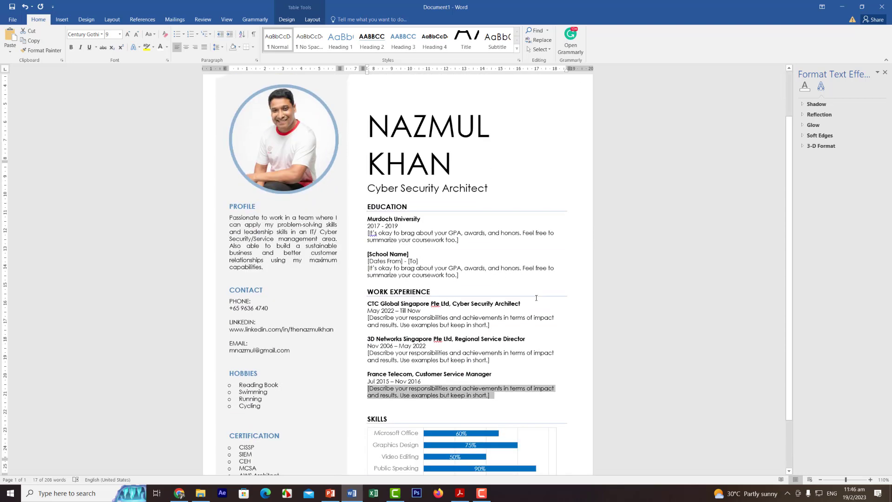
scroll(544, 293, "up", 5)
scroll(536, 298, "down", 4)
scroll(558, 304, "down", 1)
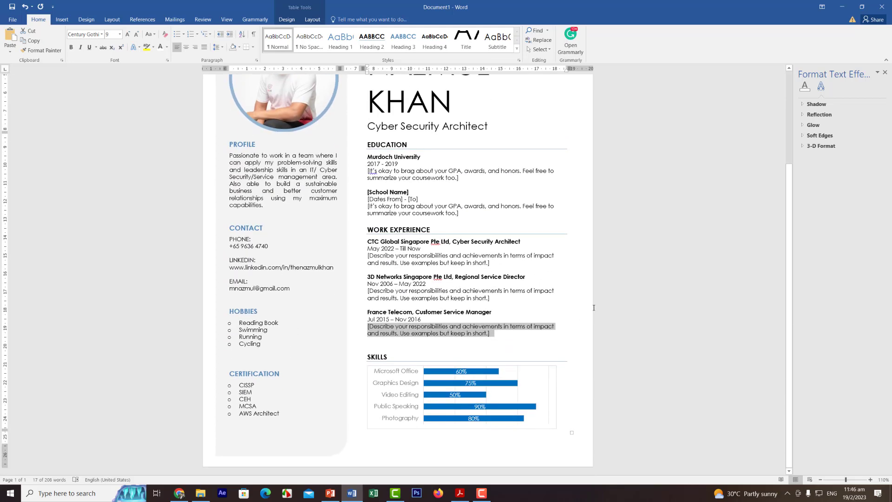
left_click(13, 20)
Start Save As and choose the Downloads folder as the save location.
left_click(31, 100)
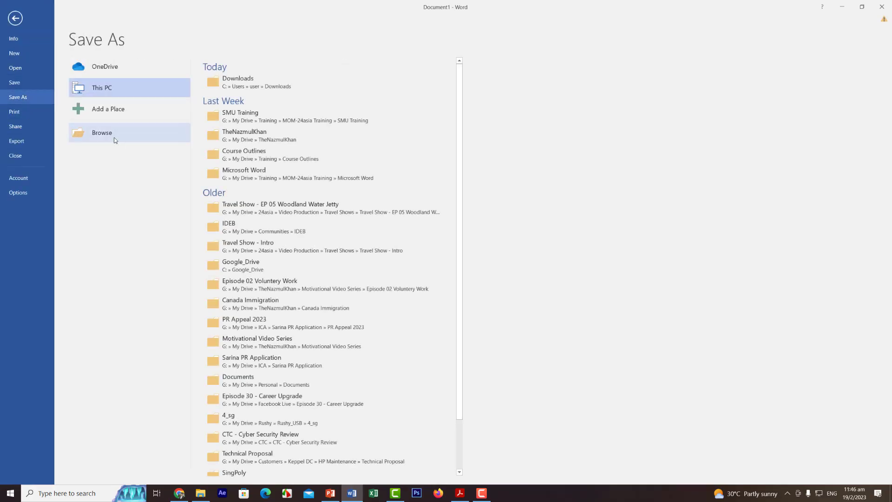
left_click(114, 139)
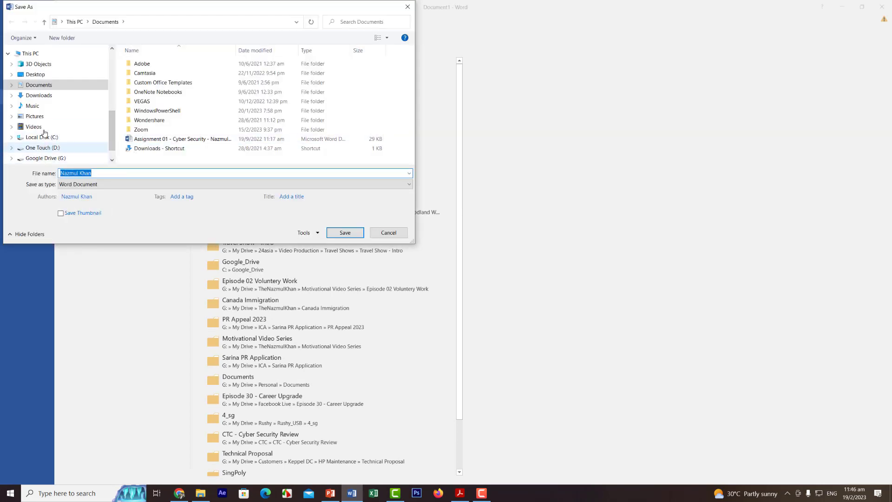
left_click(39, 95)
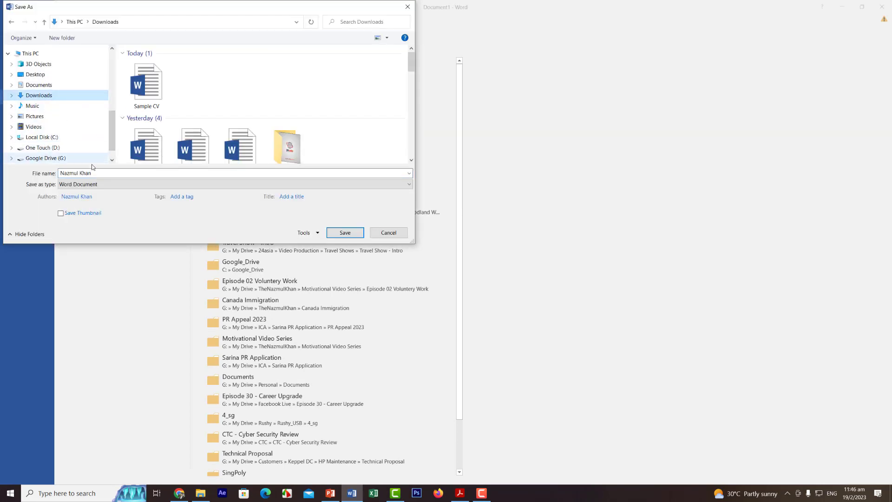
Name the file 'Assignment 02 - CV', the author's name and 19-Feb-2023, and save it.
left_click(60, 173)
type("Assignme")
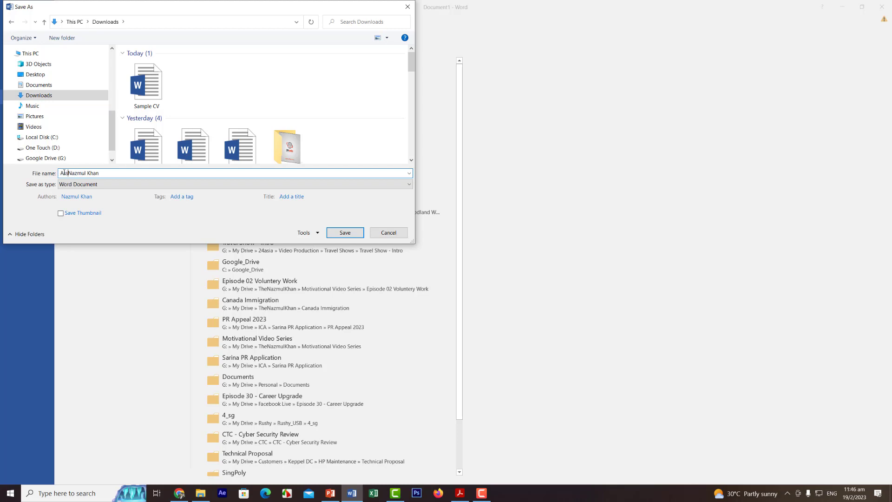
type("nt 02 - ")
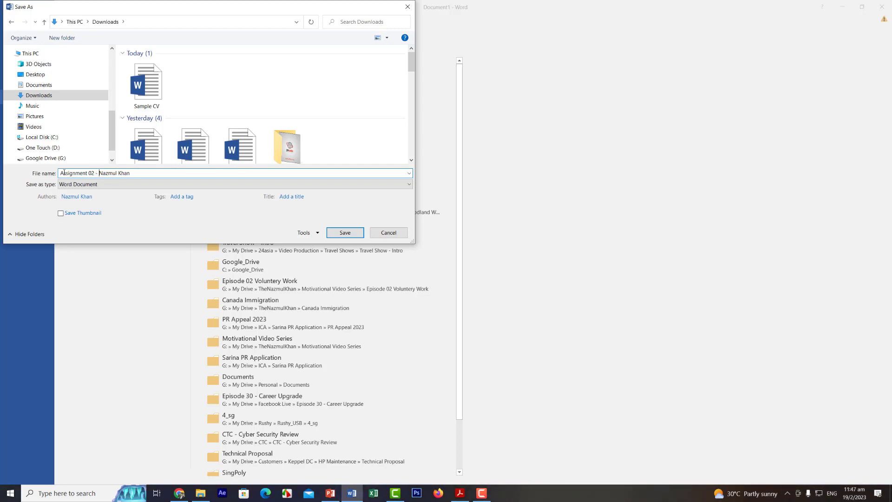
type("CV")
left_click(173, 176)
type("v1.0")
key("BackSpace")
key("BackSpace")
key("BackSpace")
key("BackSpace")
type("19=")
key("BackSpace")
key("BackSpace")
type("-Feb")
type("-2023")
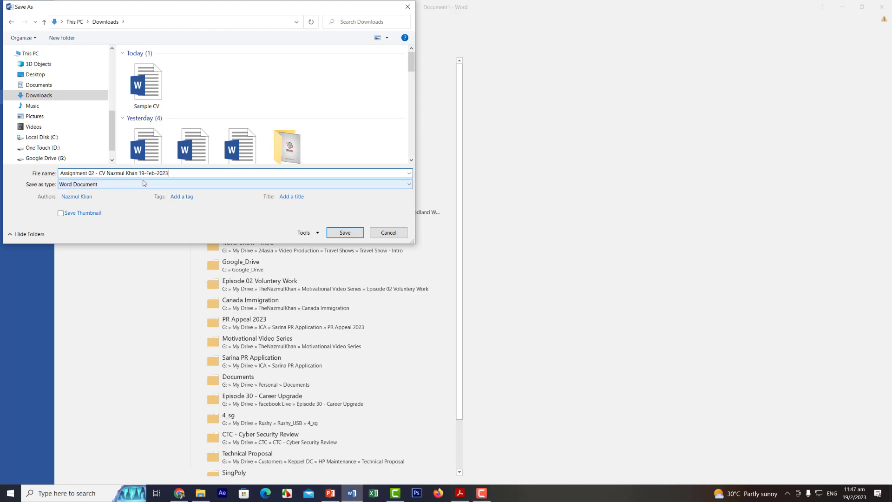
left_click(347, 233)
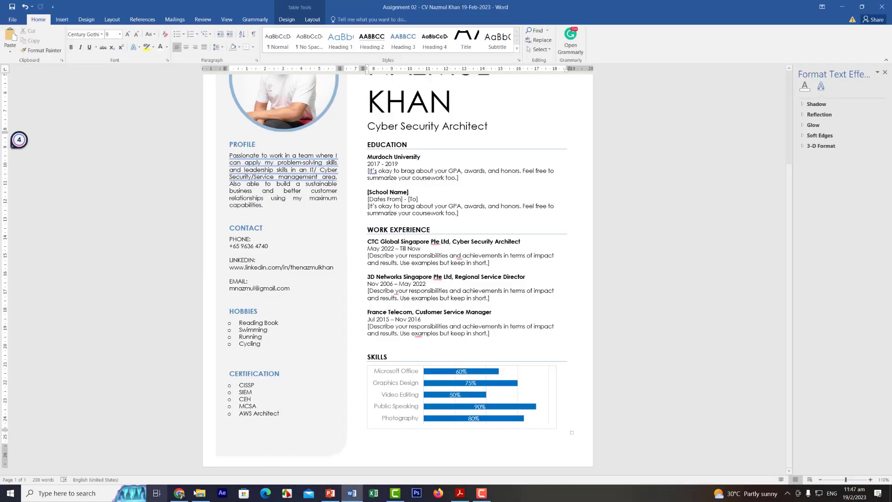
Open tinyurl.com/24asiasubmit in a new Chrome tab and autofill the saved email address.
left_click(179, 494)
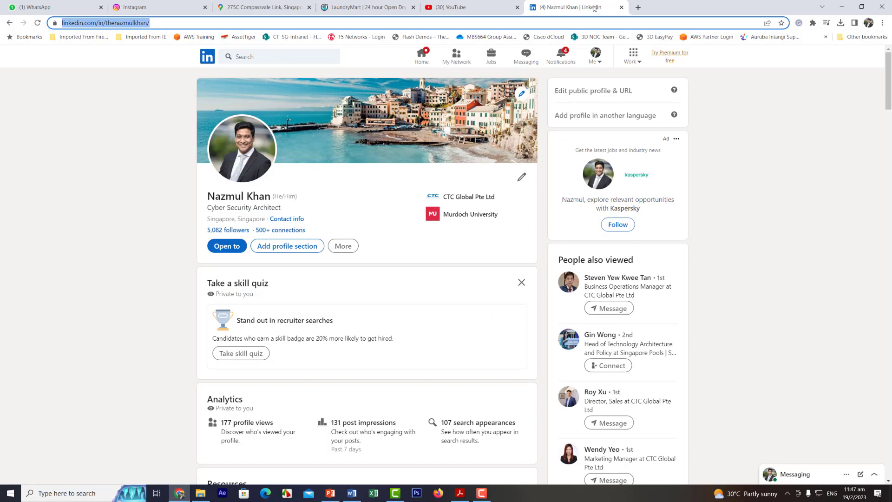
left_click(637, 8)
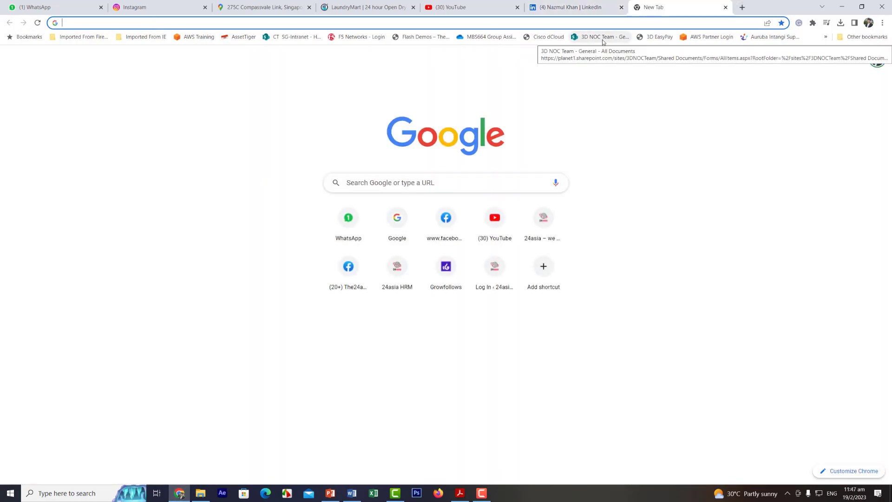
type("ti")
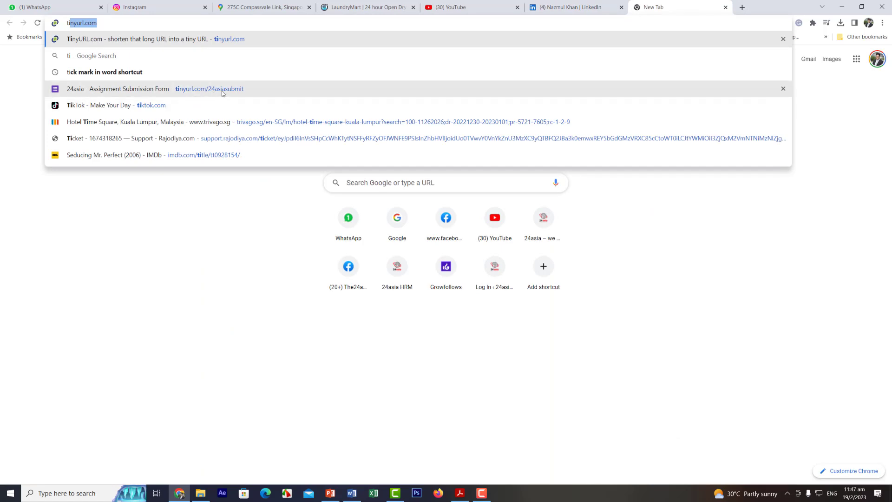
left_click(222, 90)
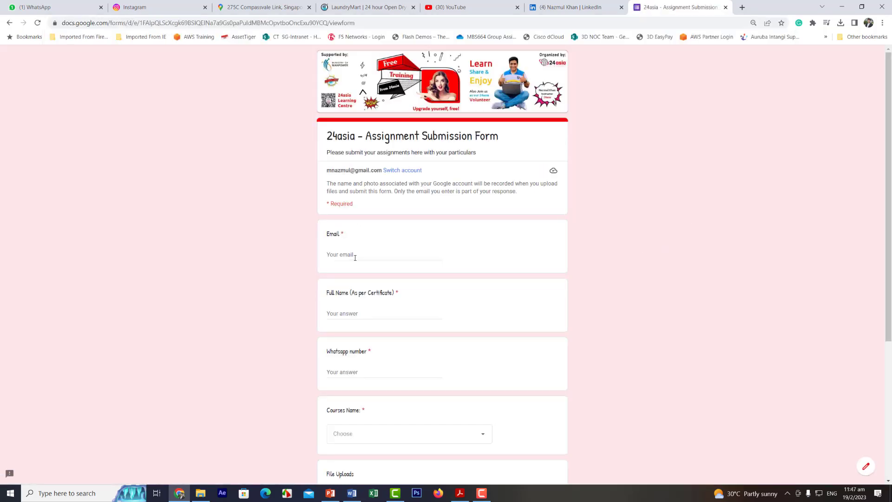
left_click(353, 254)
left_click(402, 273)
Enter the student's full name and WhatsApp number in the form.
scroll(381, 232, "down", 3)
left_click(353, 185)
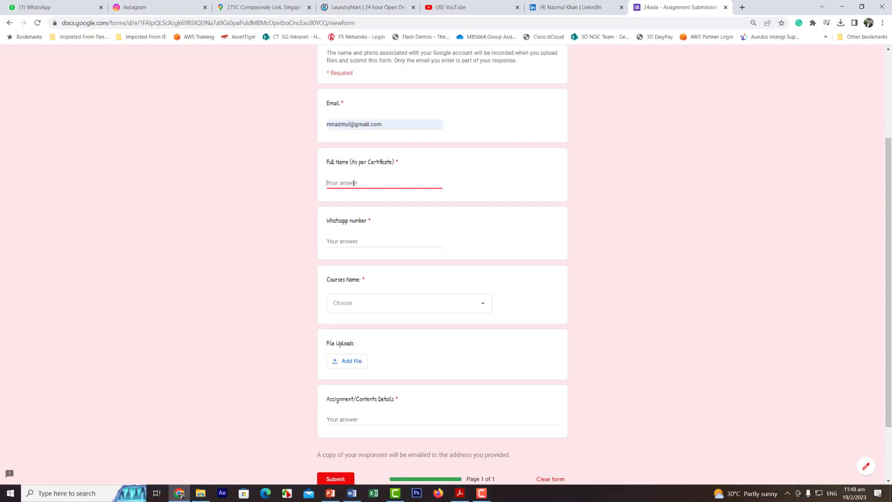
scroll(390, 205, "down", 1)
left_click(351, 198)
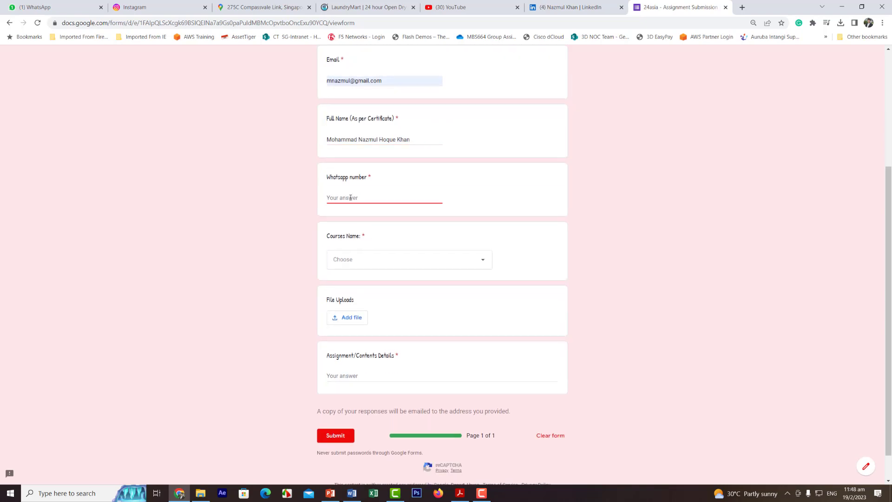
type("96364740")
Select '2. Microsoft Office (Word, Excel, PowerPoint)' as the course name.
left_click(342, 265)
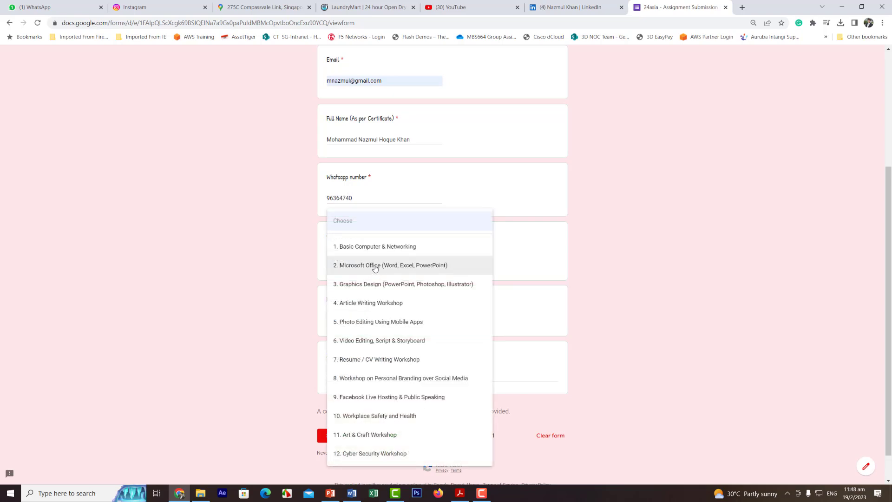
left_click(422, 268)
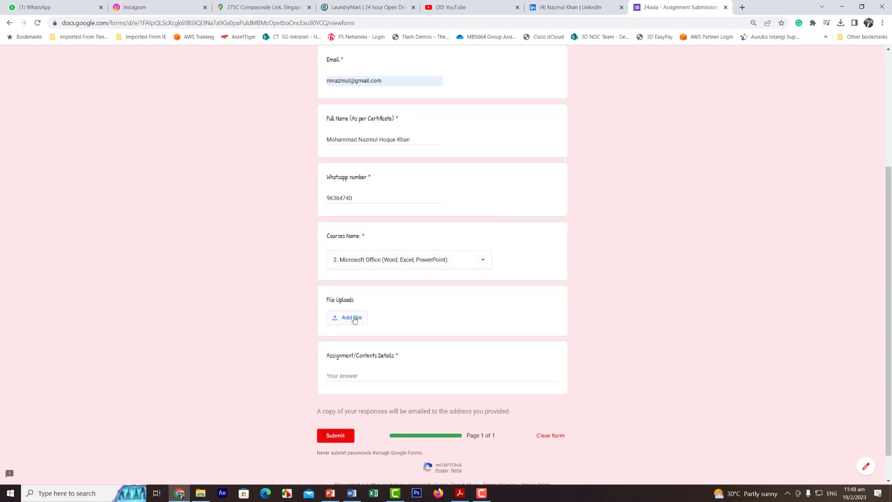
left_click(354, 320)
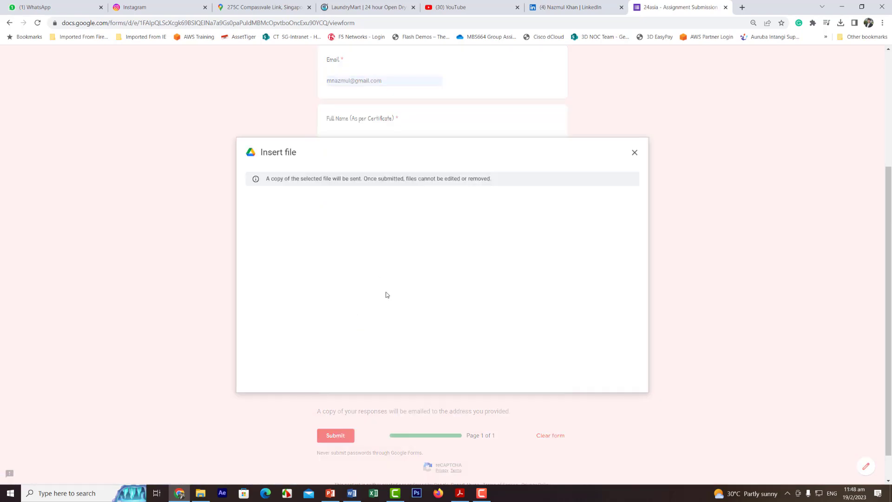
Upload the Assignment 02 CV document from Downloads to the File Uploads question.
left_click(635, 152)
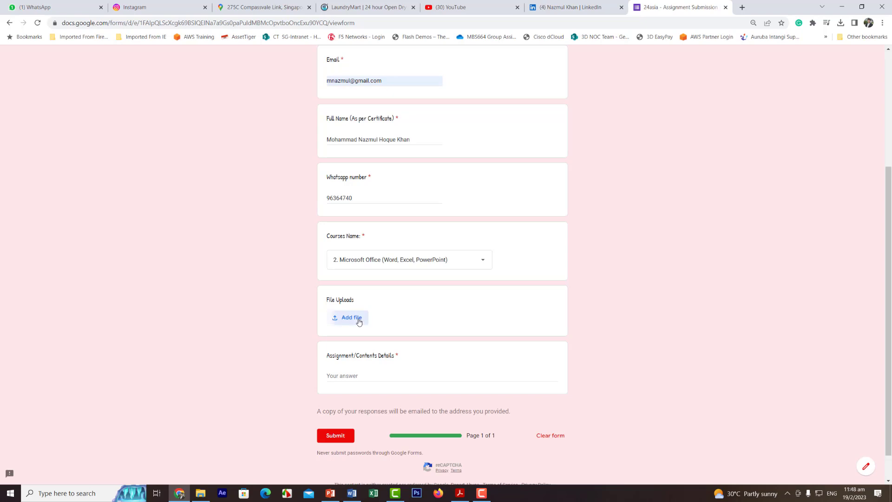
left_click(359, 322)
left_click(439, 324)
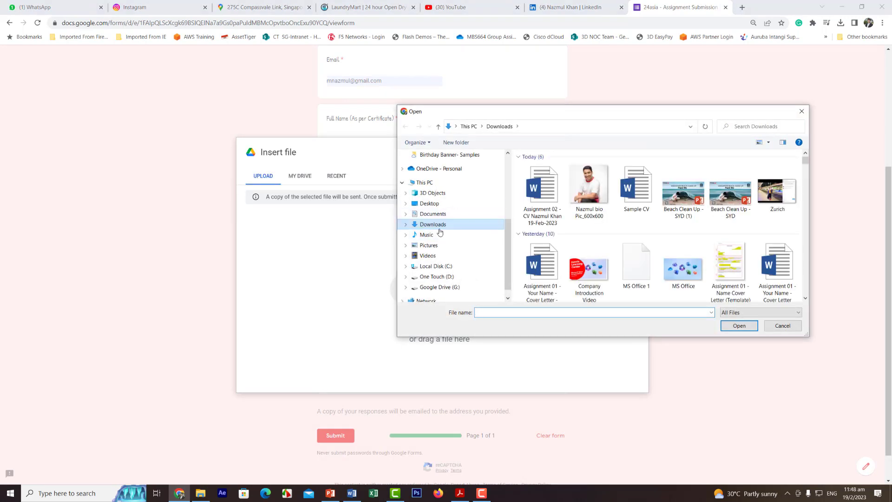
double_click(542, 202)
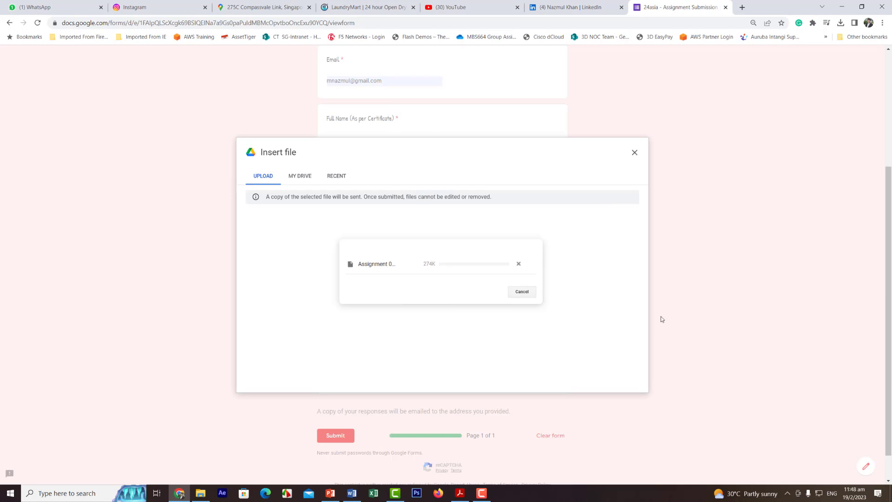
scroll(352, 395, "down", 1)
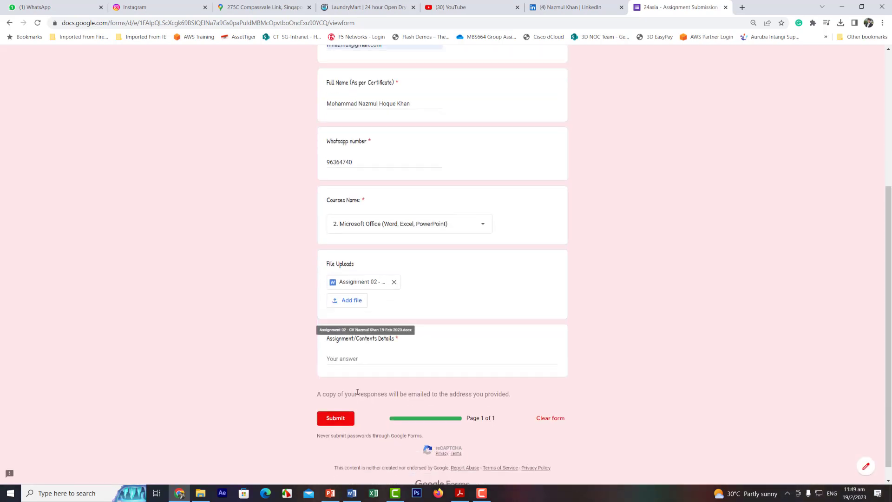
Enter 'Assignment 01 CV' with the student's name as details and submit the form.
left_click(352, 350)
type("A")
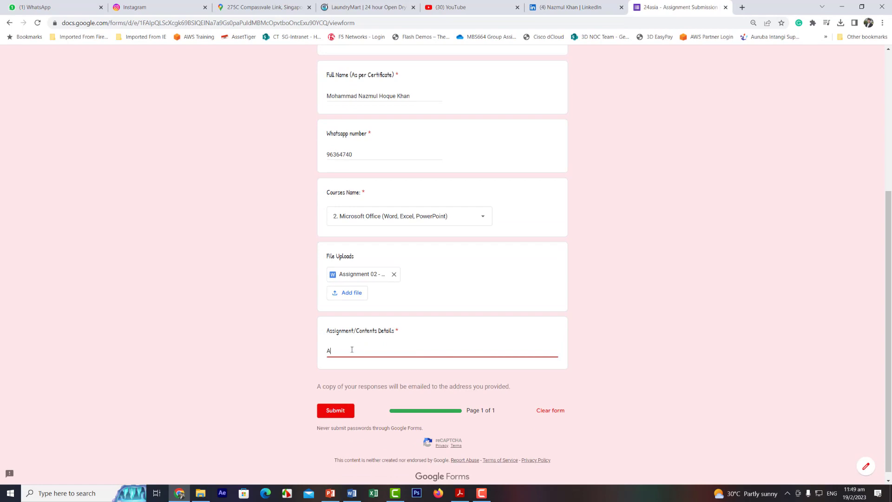
type("ssignment 01 CV")
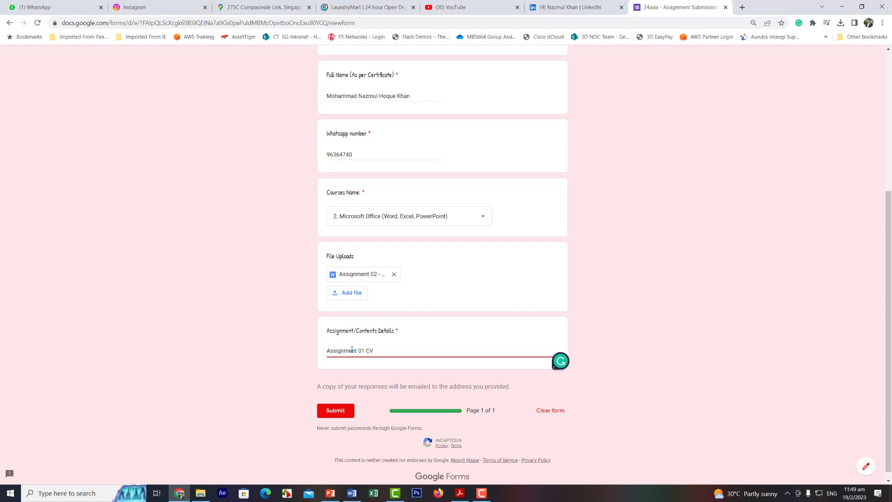
left_click(374, 350)
scroll(428, 386, "down", 1)
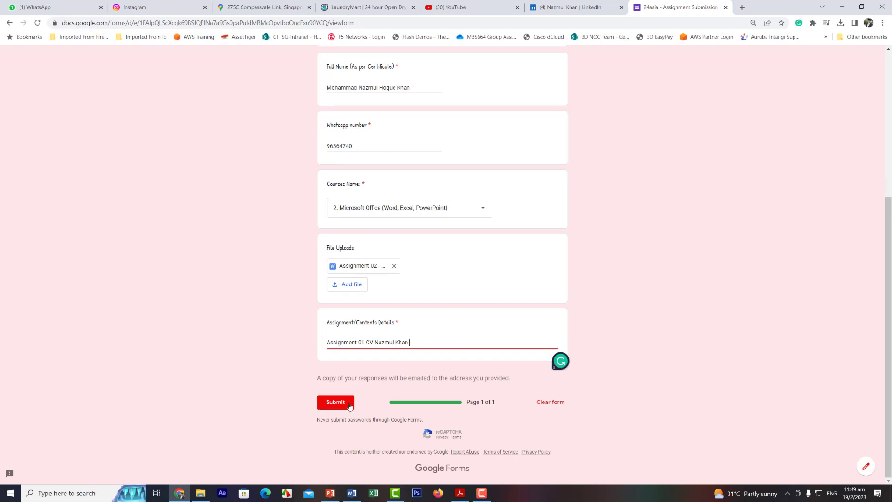
left_click(343, 404)
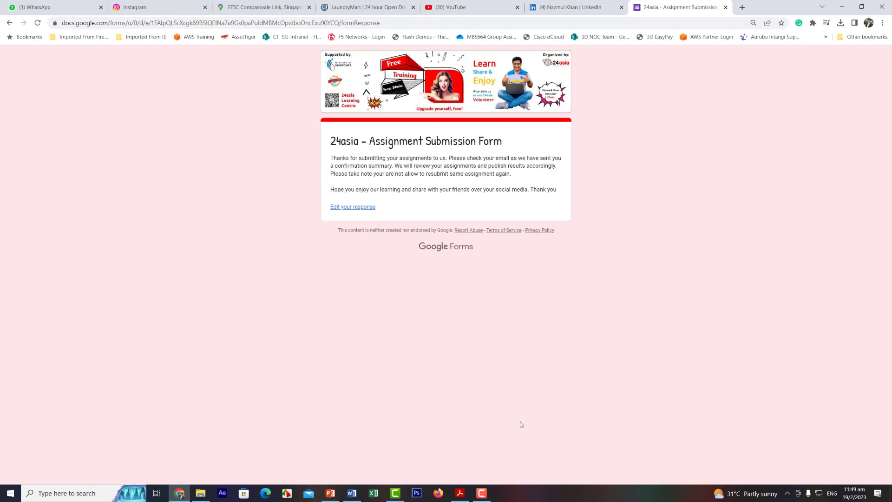
left_click(396, 493)
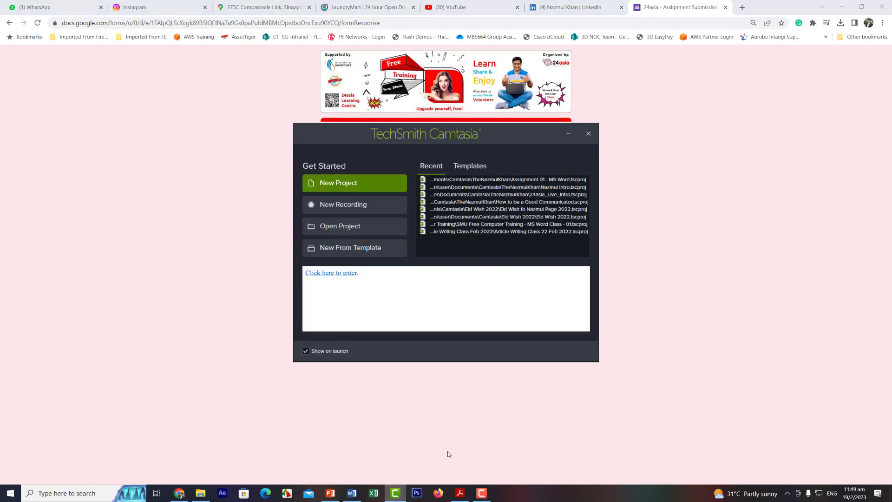